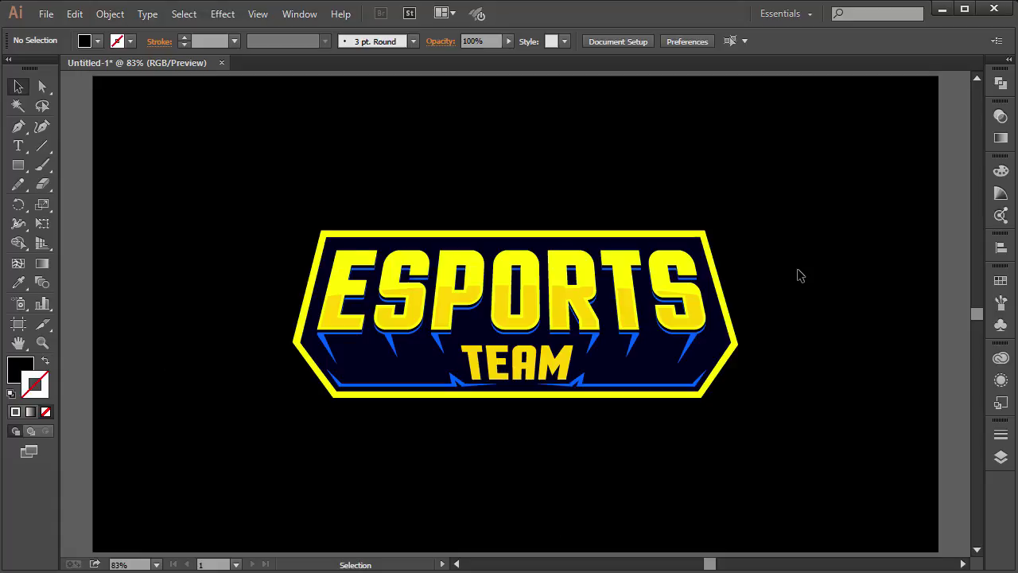
Move the finished ESPORTS TEAM logo off the artboard, beyond its lower-right edge, leaving the black background empty
left_click_drag(239, 202, 878, 466)
left_click(783, 302)
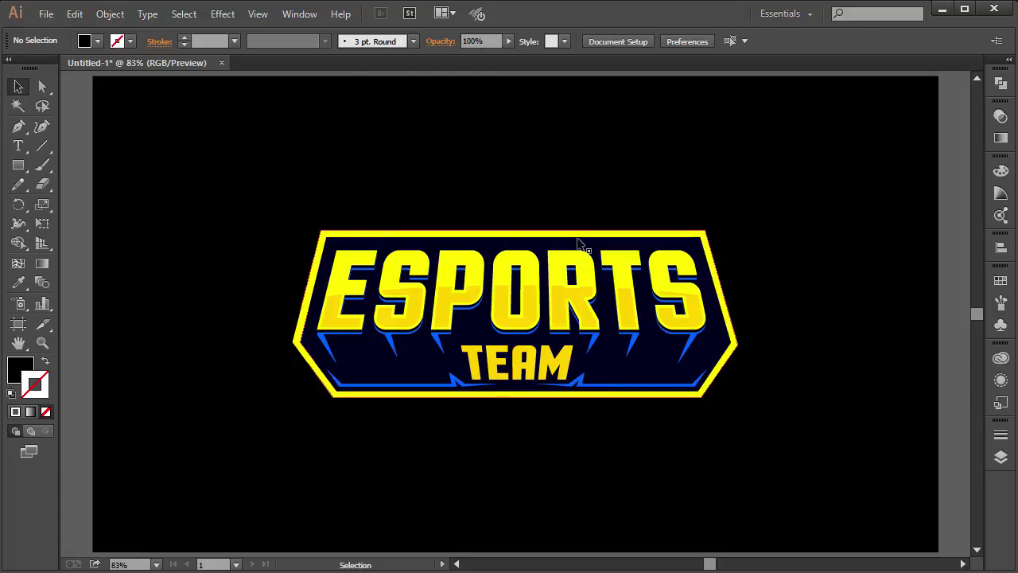
key("ctrl+minus")
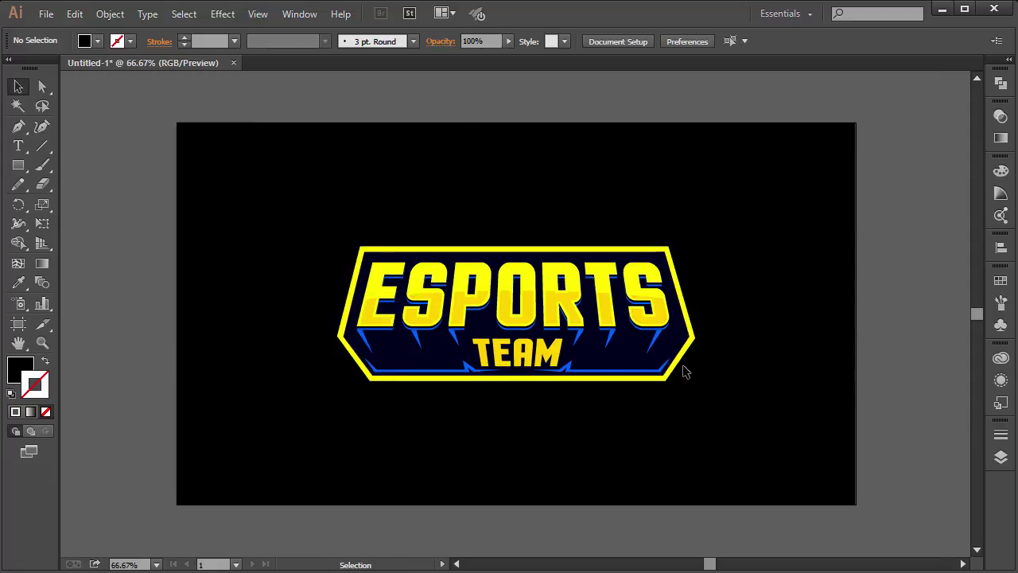
left_click_drag(370, 315, 903, 407)
key("ctrl+plus")
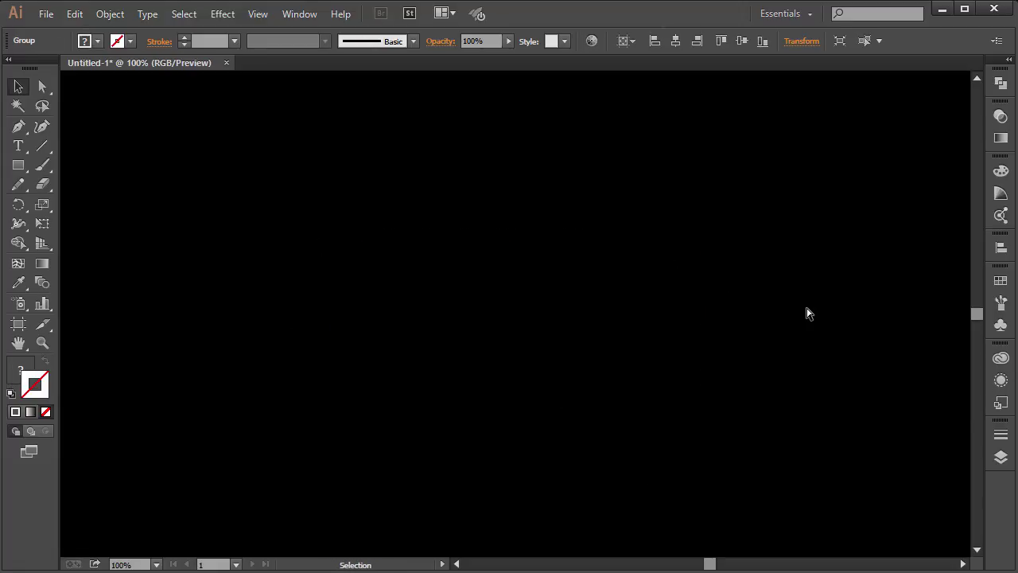
key("ctrl+shift+a")
key("ctrl+minus")
key("ctrl+0")
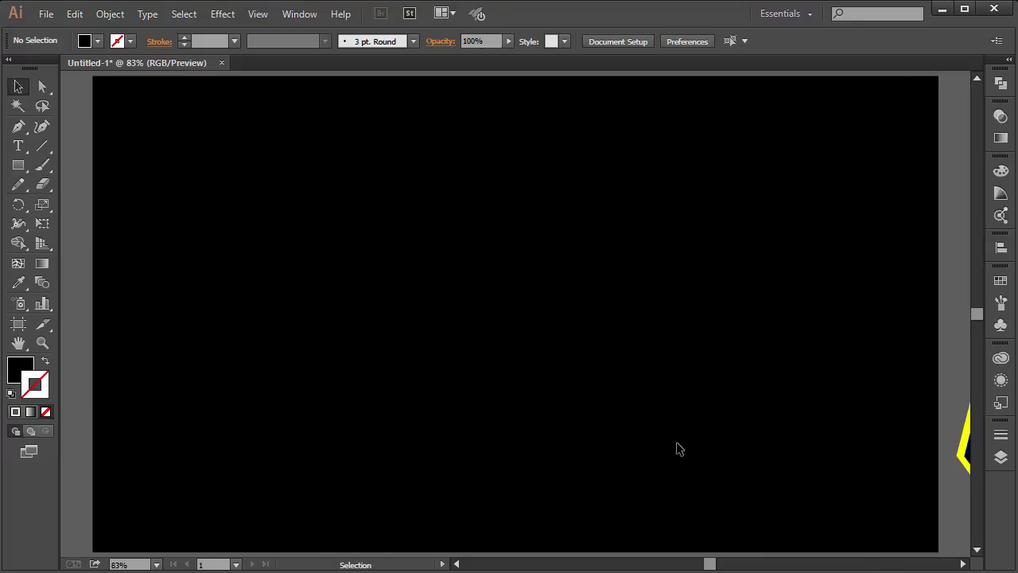
Add the point text "EsPORTS" on the black background and set its font to Motion Control Neue Lite Bold
key("t")
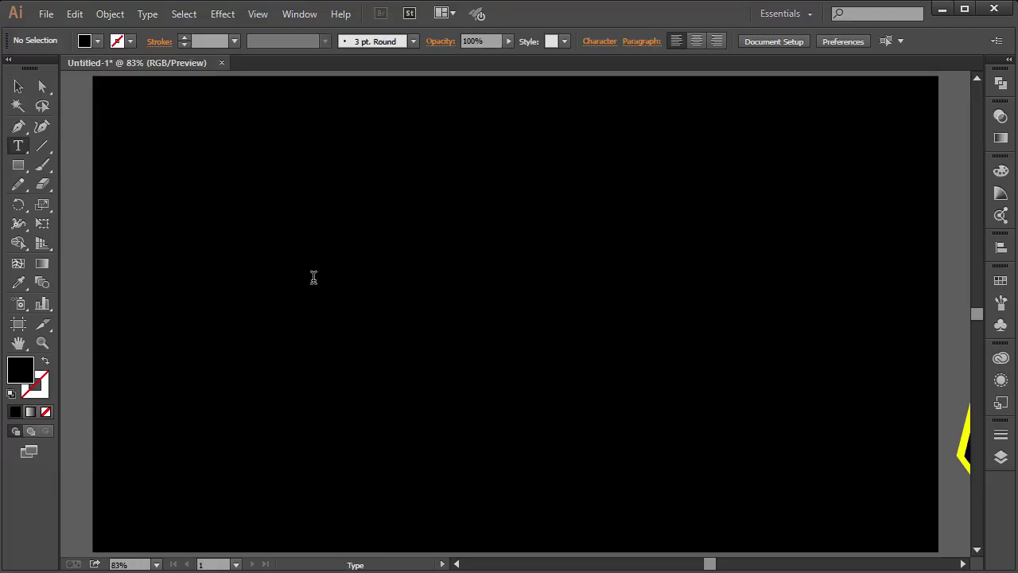
left_click(313, 278)
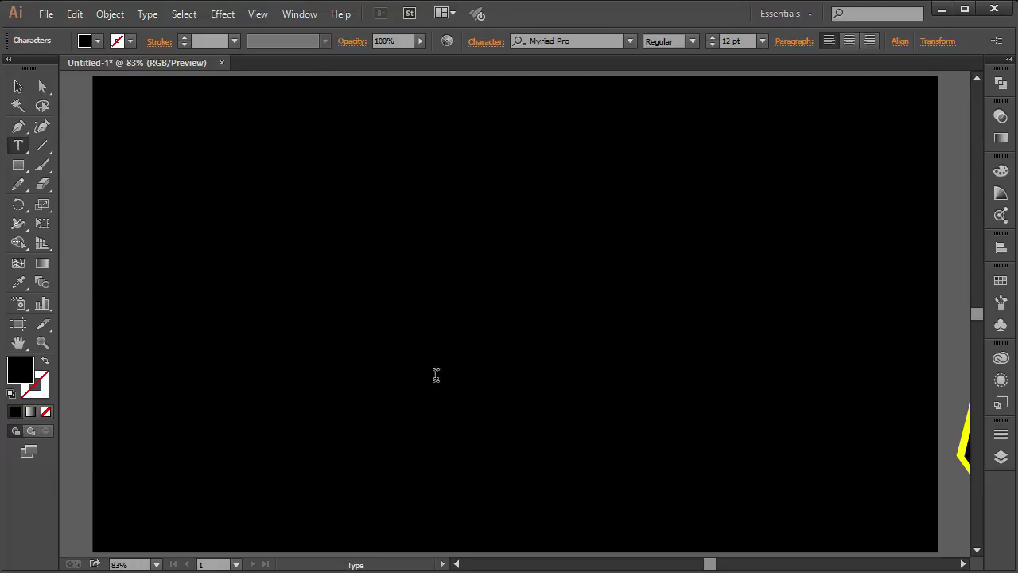
left_click(495, 317, "ctrl")
key("ctrl+a")
key("BackSpace")
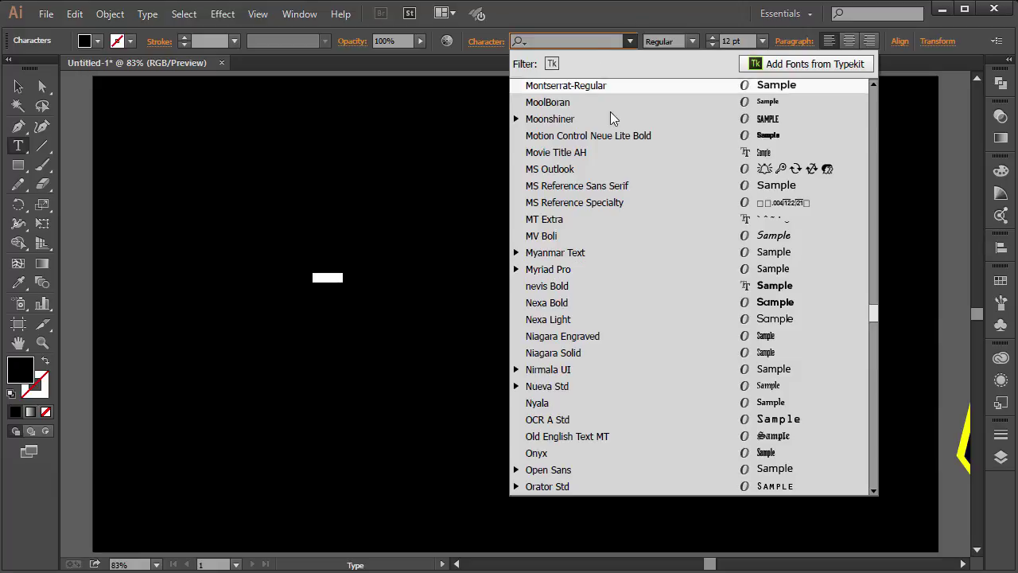
left_click(638, 135)
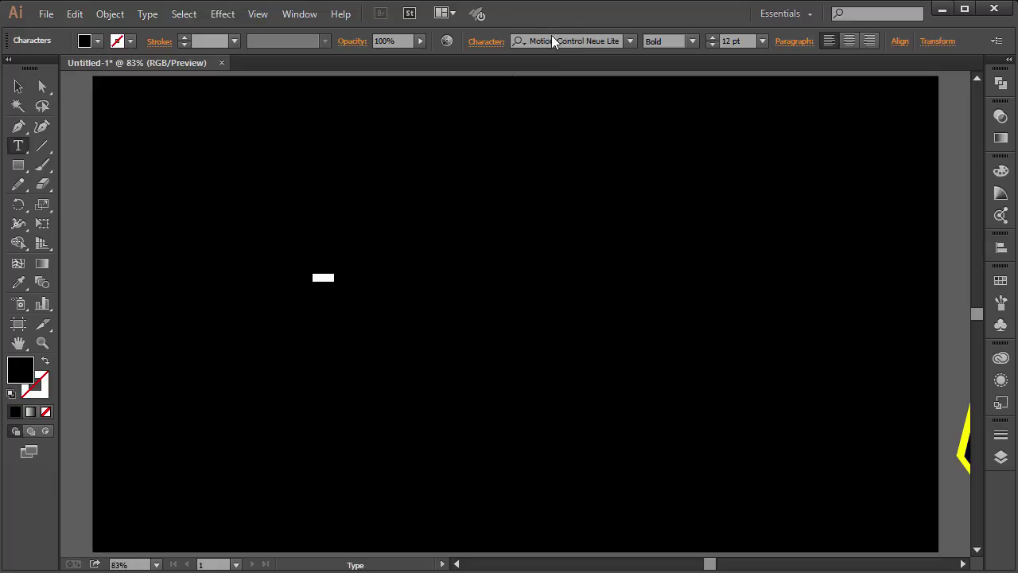
Enlarge the "EsPORTS" text to 252 pt
key("Escape")
left_click_drag(337, 271, 779, 144)
key("ctrl+shift+a")
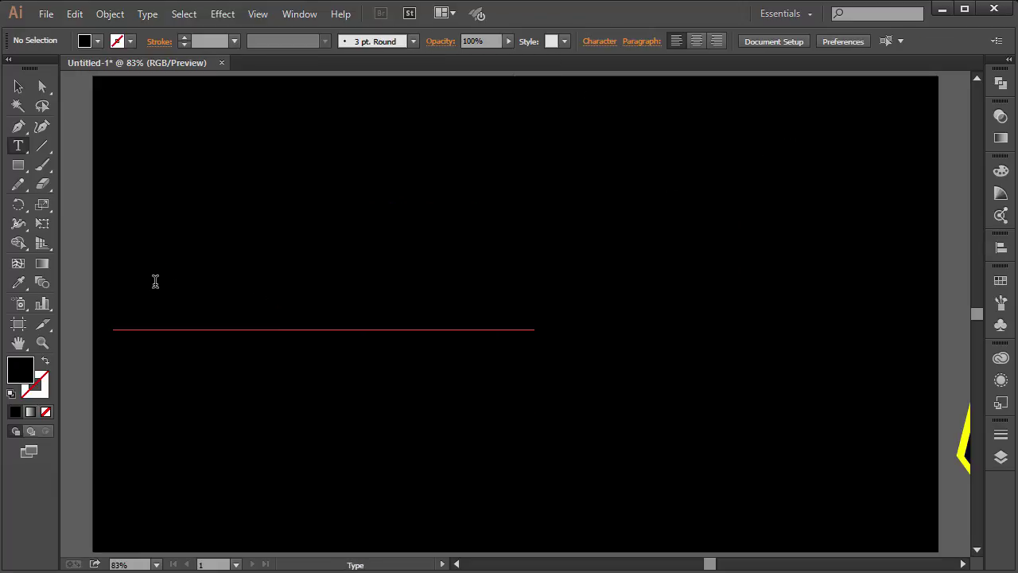
left_click(18, 86)
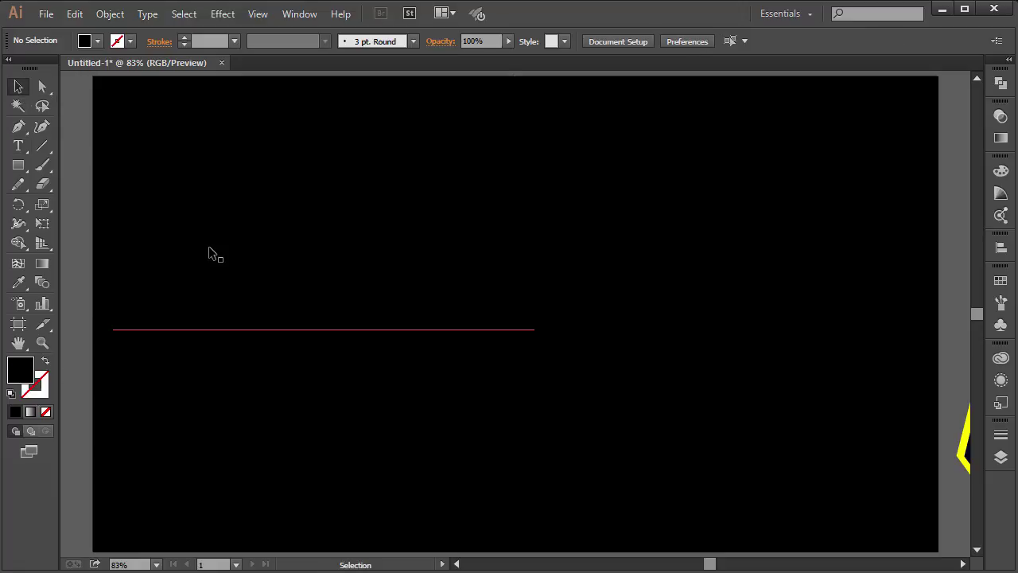
Fill the new text with the bright yellow sampled from the lettering of the finished logo
key("ctrl+minus")
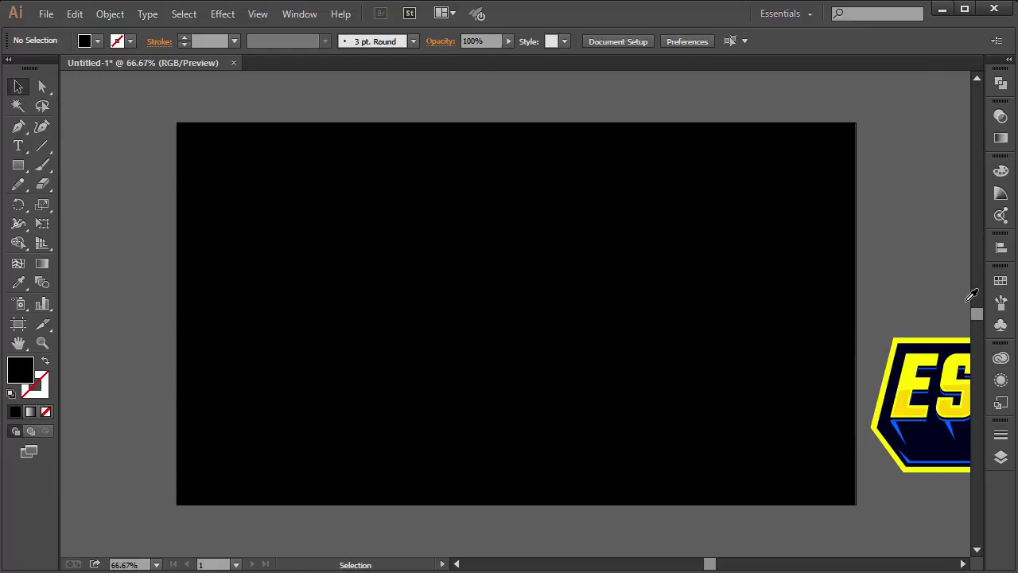
key("i")
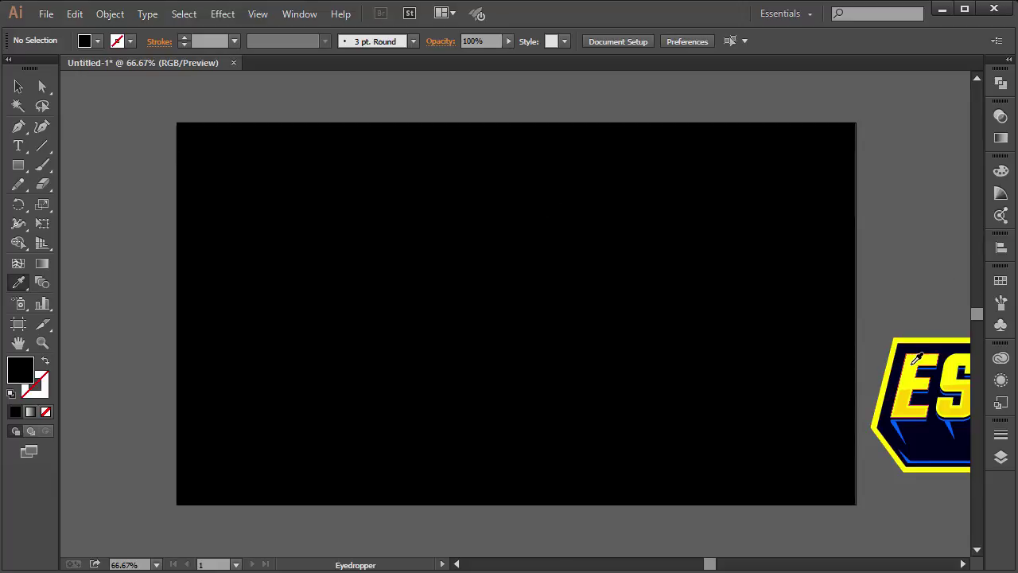
left_click(915, 354)
key("v")
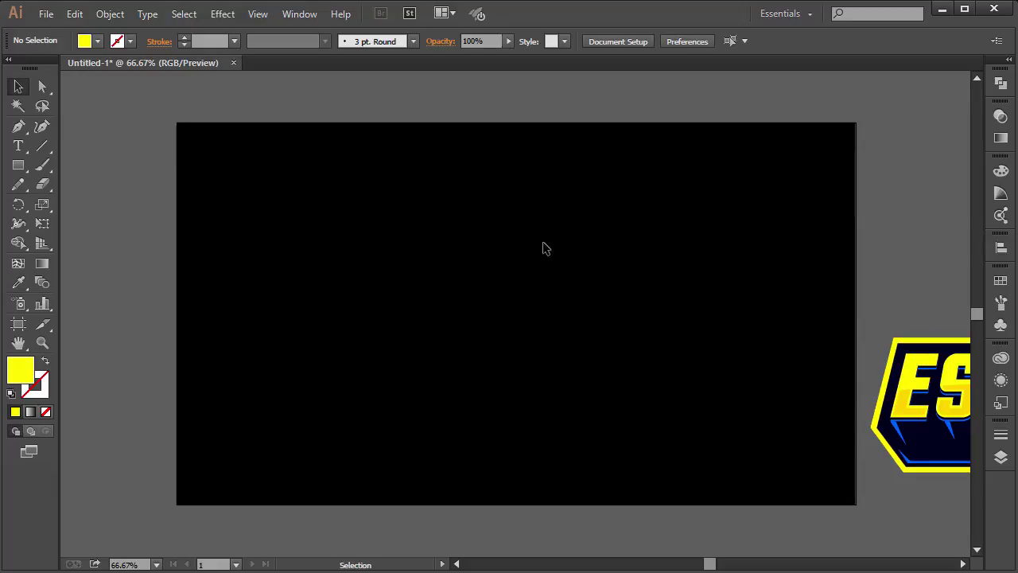
left_click(397, 288)
key("i")
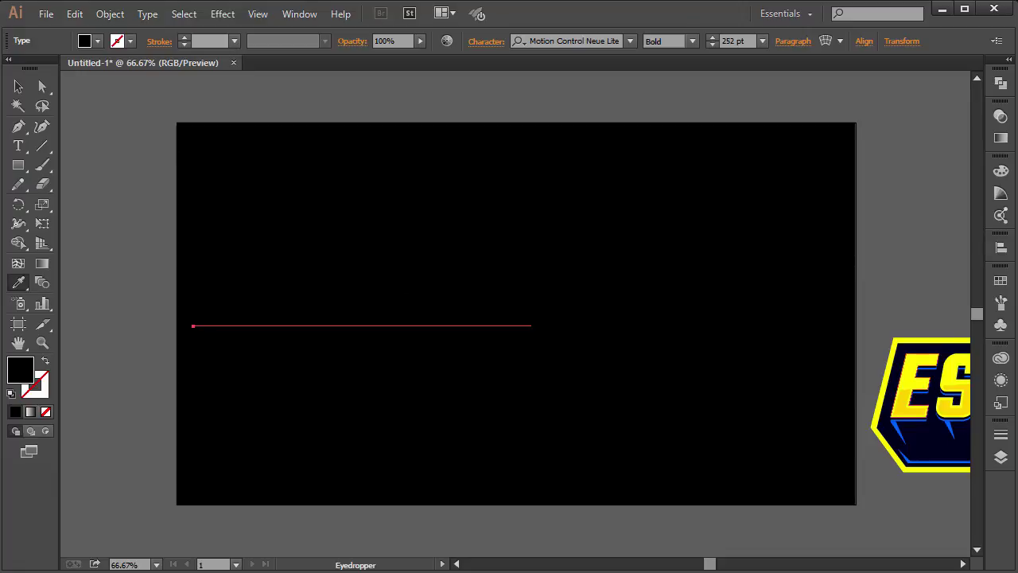
left_click(931, 362)
key("v")
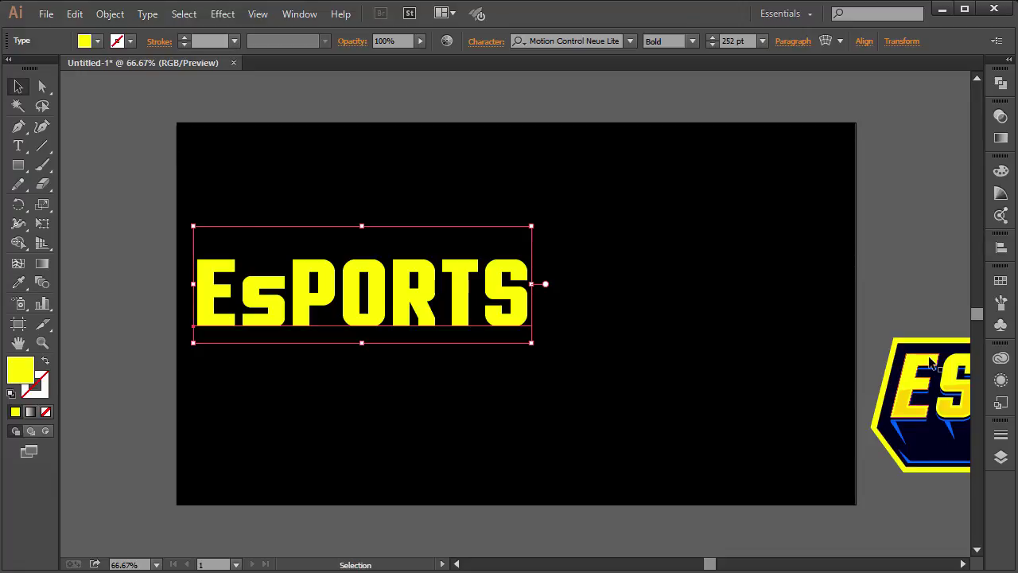
Replace the lowercase "s" in the text with a capital "S" so the word reads "ESPORTS"
key("ctrl+equal")
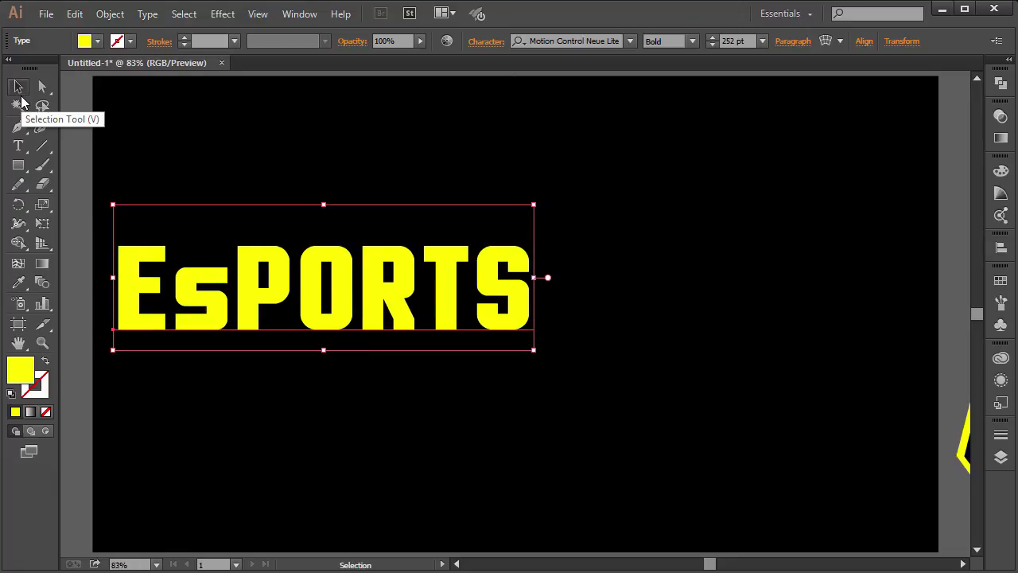
key("t")
left_click_drag(233, 310, 171, 310)
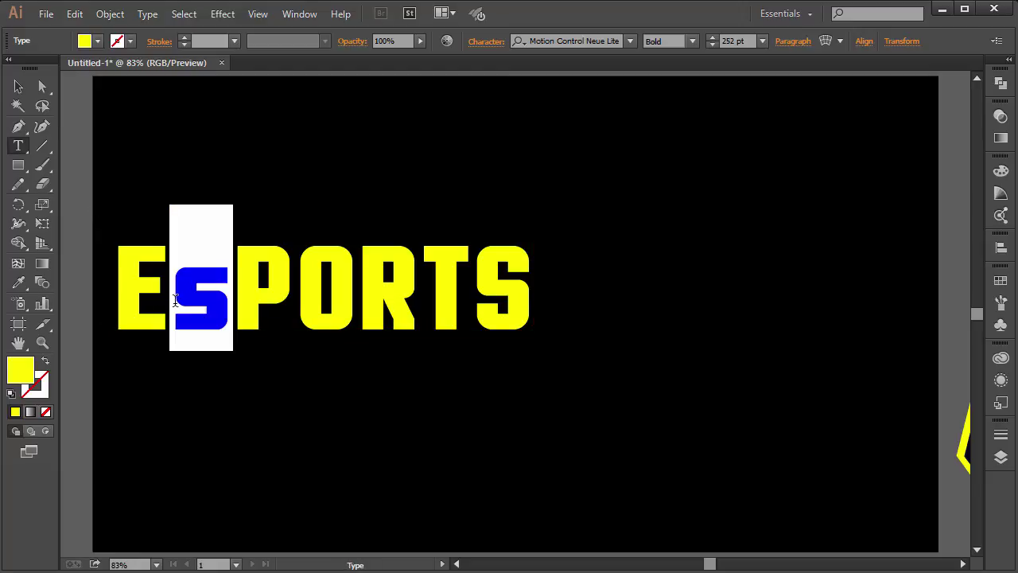
type("S")
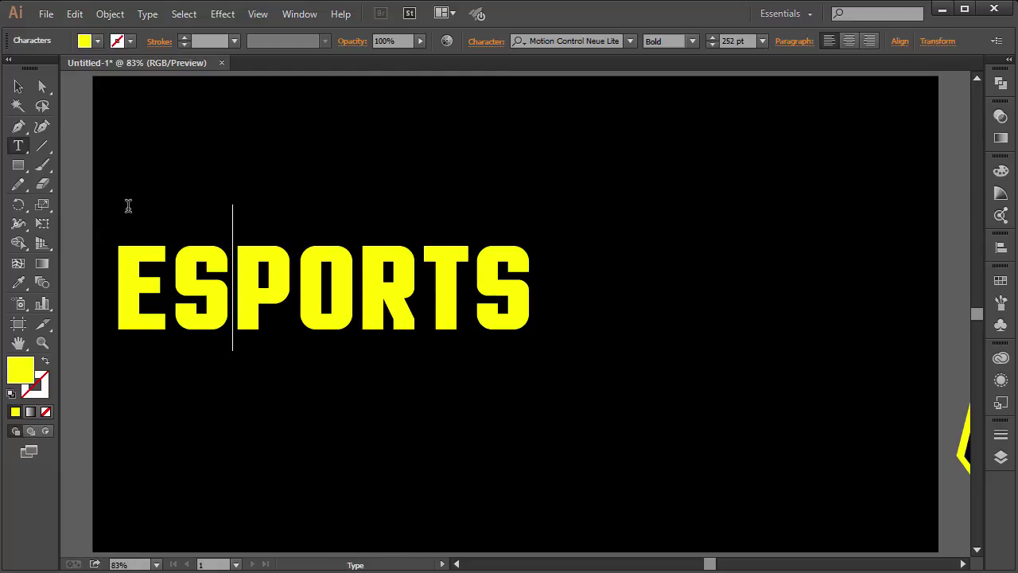
Expand the ESPORTS text into editable outline shapes
left_click(18, 86)
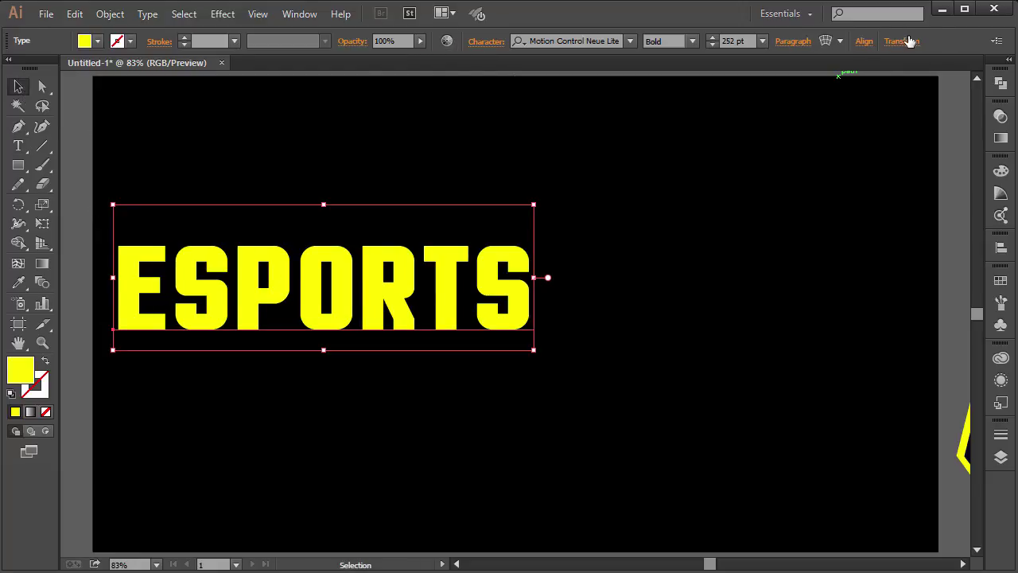
left_click(110, 13)
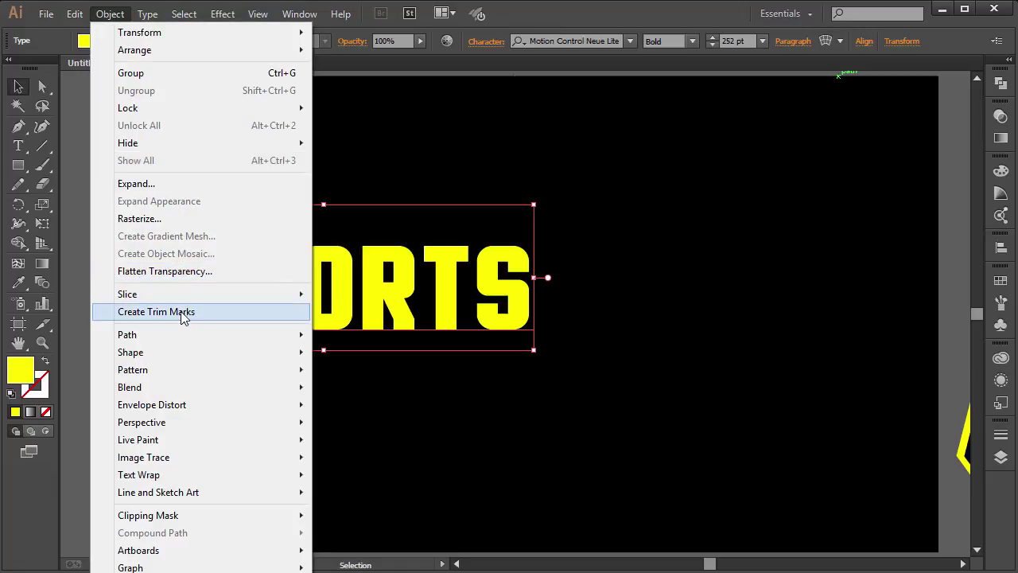
left_click(155, 184)
left_click(494, 386)
left_click(296, 223)
left_click_drag(202, 255, 347, 209)
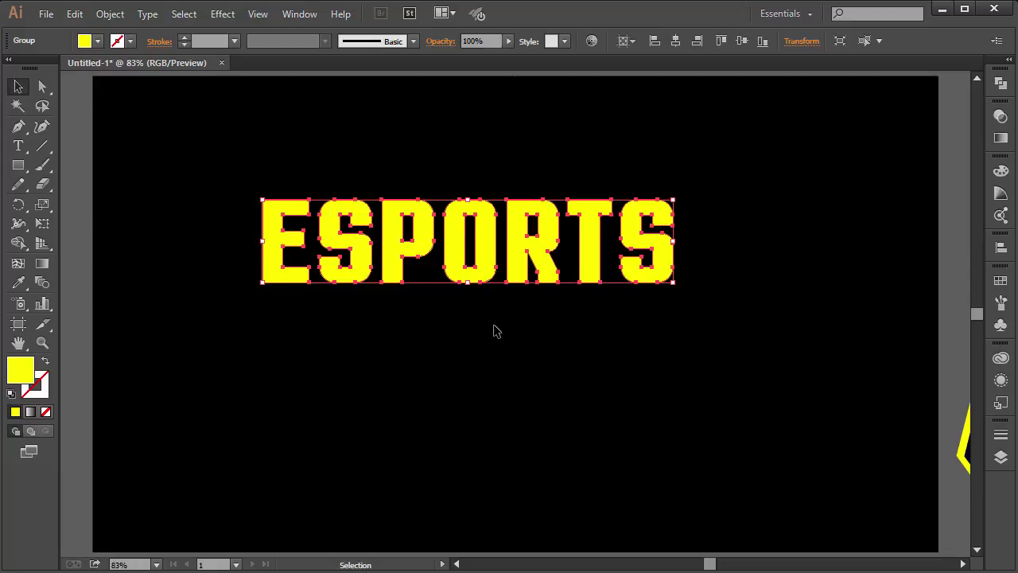
key("ctrl+z")
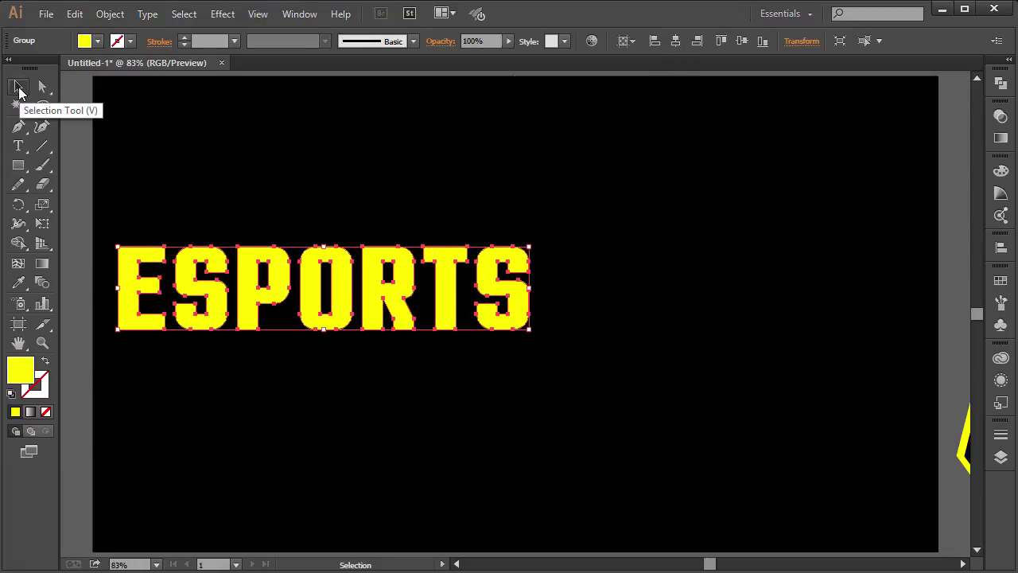
Center the ESPORTS lettering horizontally and vertically on the artboard, using Align to Artboard
left_click(742, 42)
left_click(676, 42)
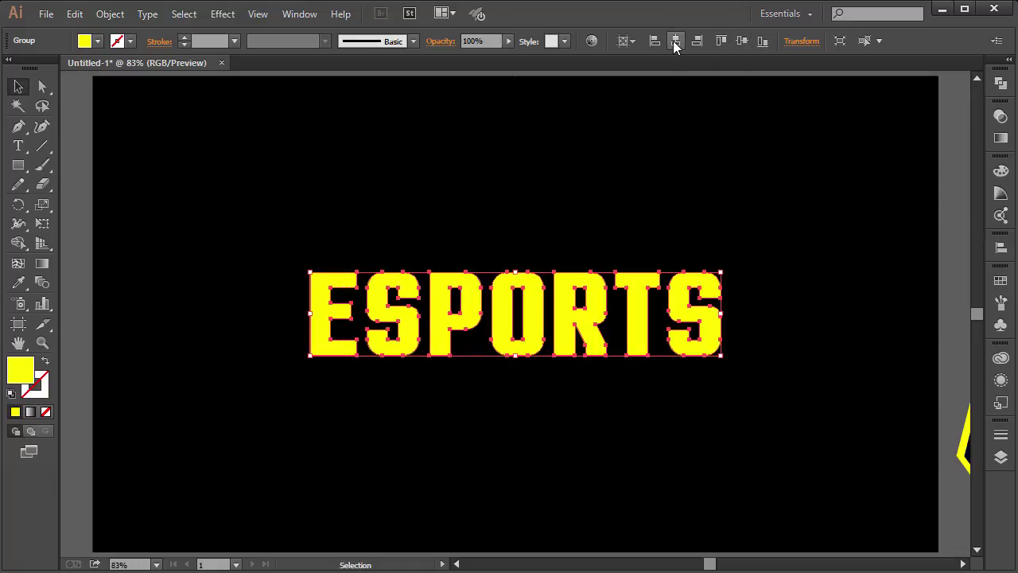
left_click(628, 44)
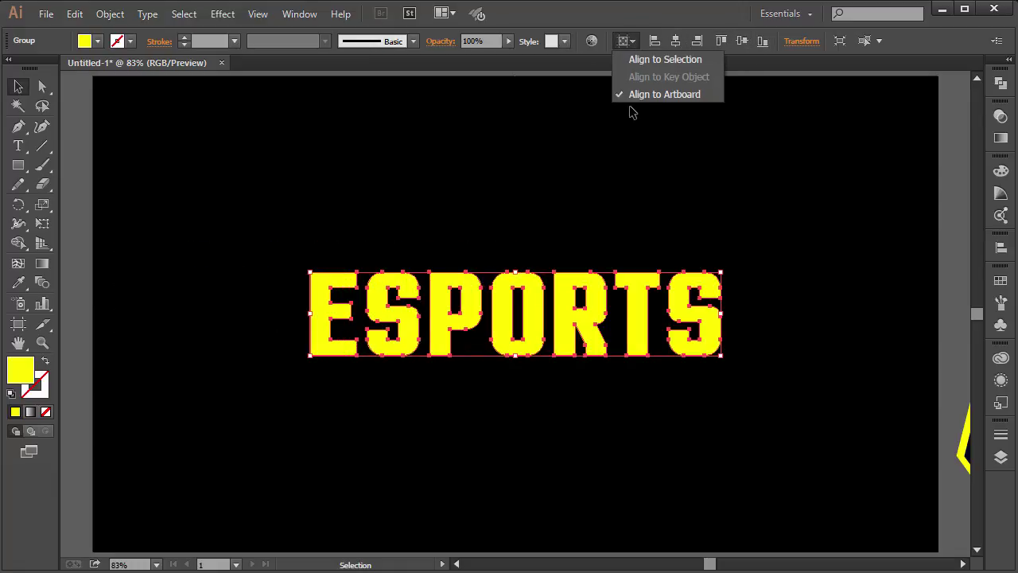
left_click(664, 95)
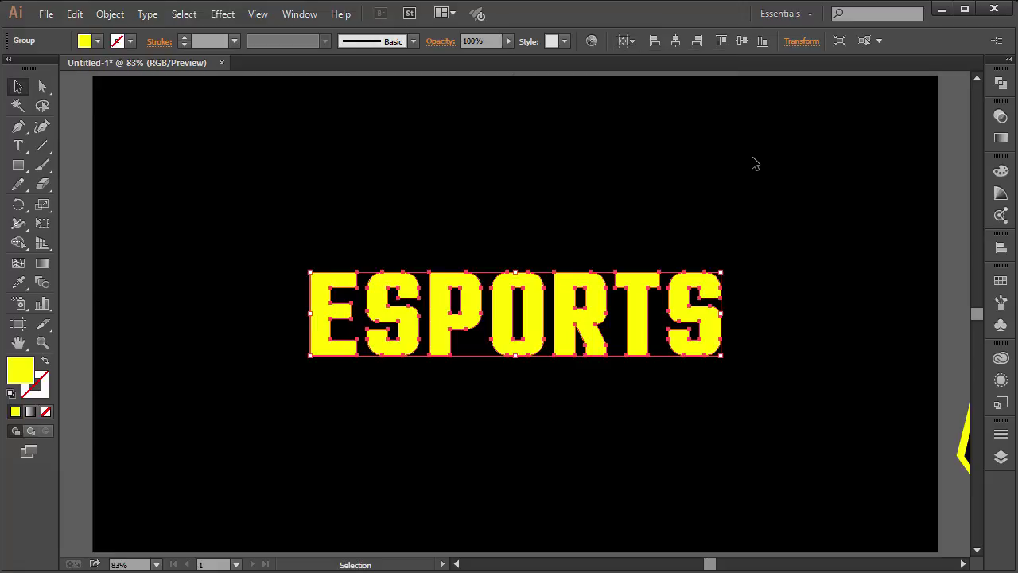
Scale up the ESPORTS lettering proportionally from its center and shift it upward on the artboard
left_click_drag(724, 272, 791, 258)
key("shift+Up")
key("shift+Up")
key("shift+Up")
key("shift+Up")
key("shift+Up")
key("shift+Up")
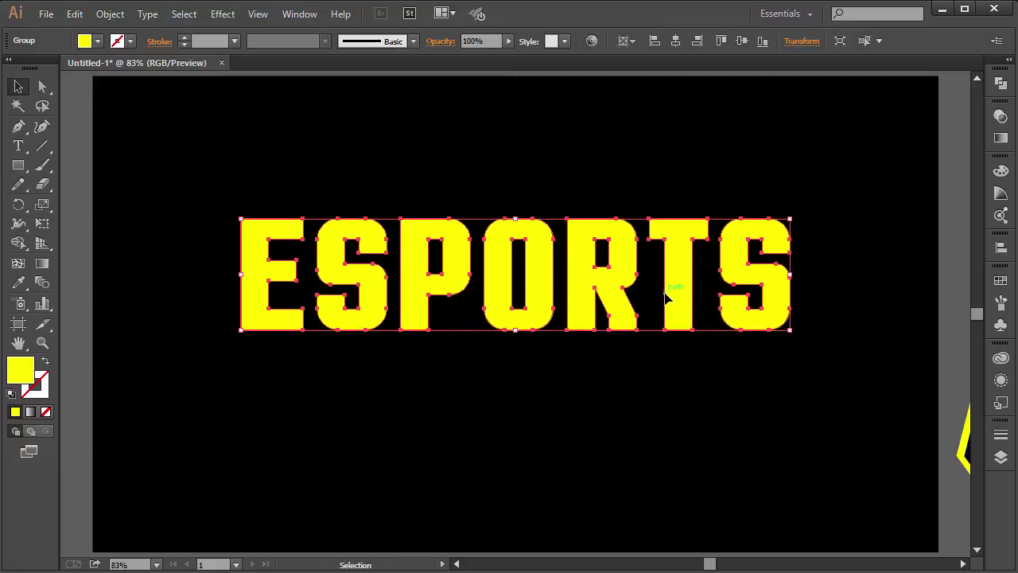
left_click(658, 397)
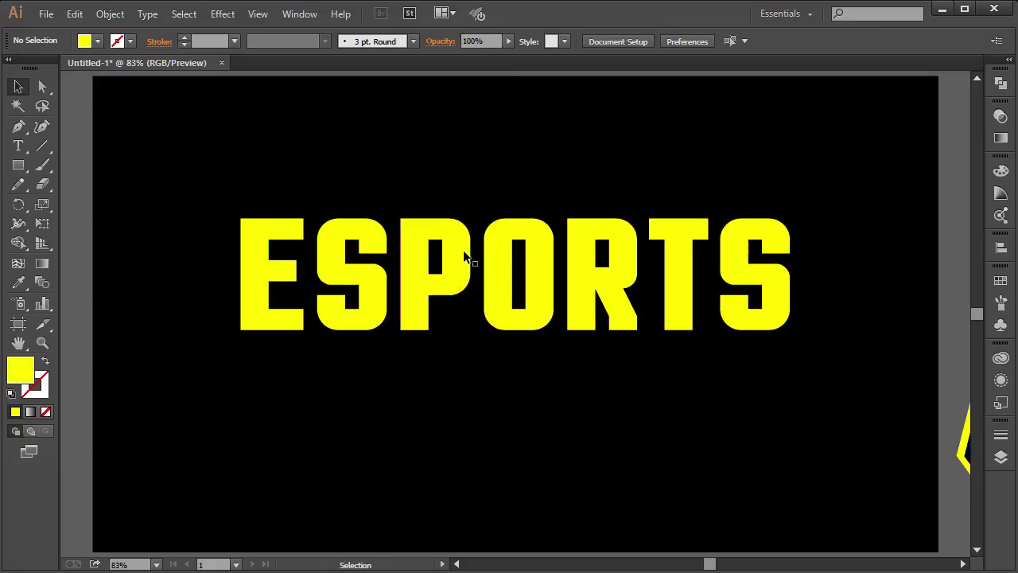
Apply a Free Distort effect to the ESPORTS lettering, pulling both upper corners slightly inward so the word tapers toward the top
left_click(582, 230)
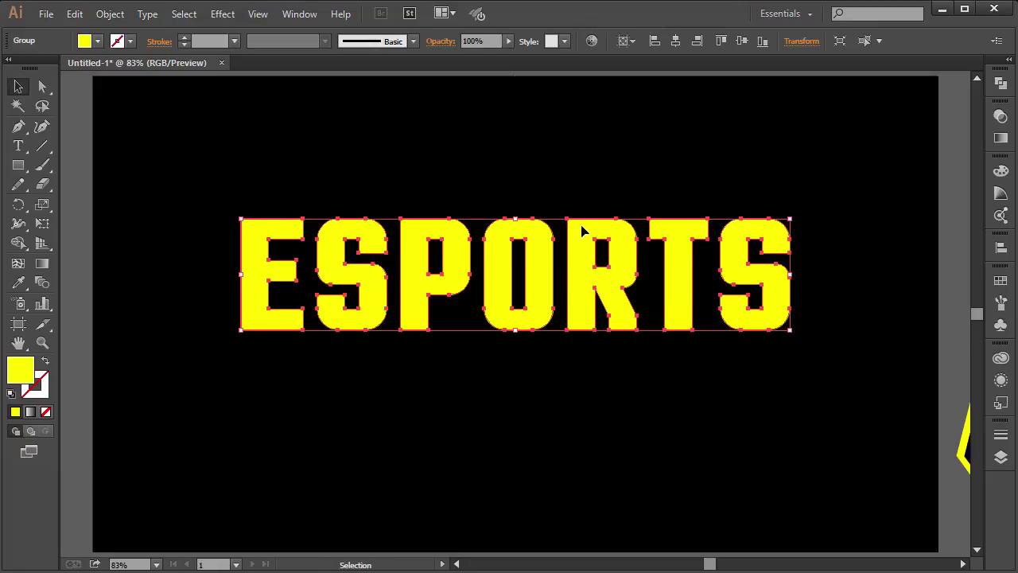
left_click(222, 13)
mouse_move(269, 146)
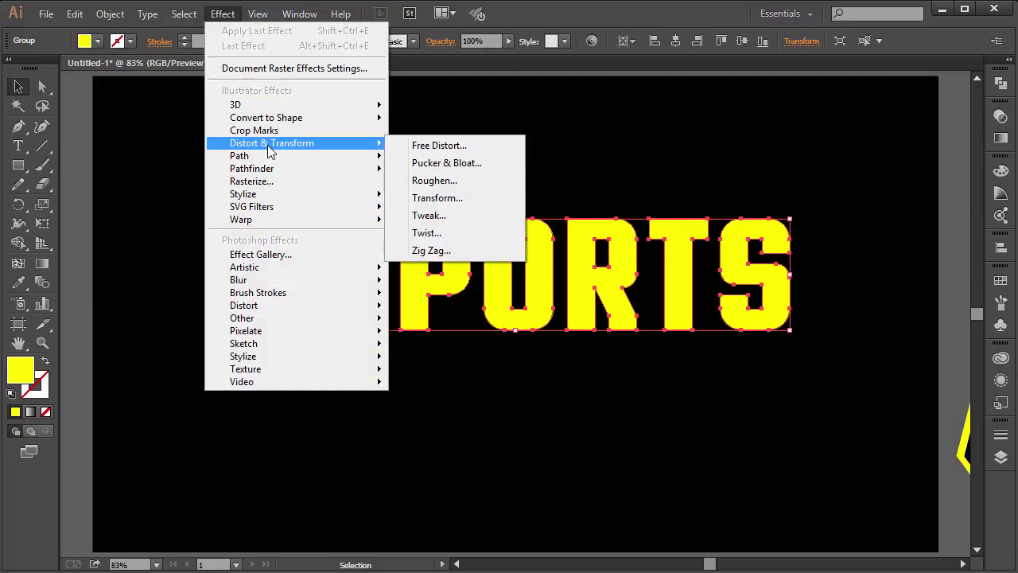
left_click(445, 148)
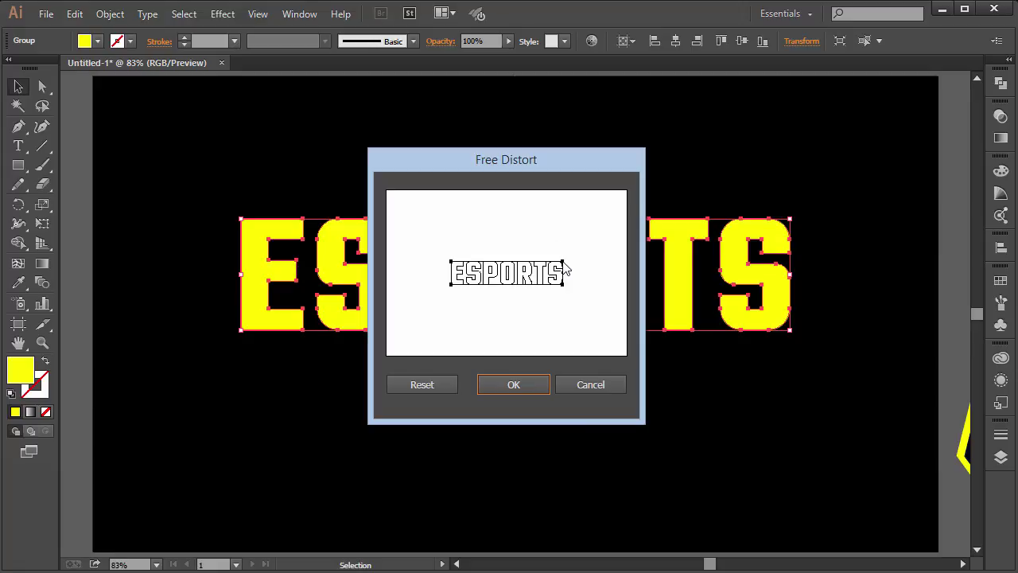
left_click_drag(563, 263, 559, 264)
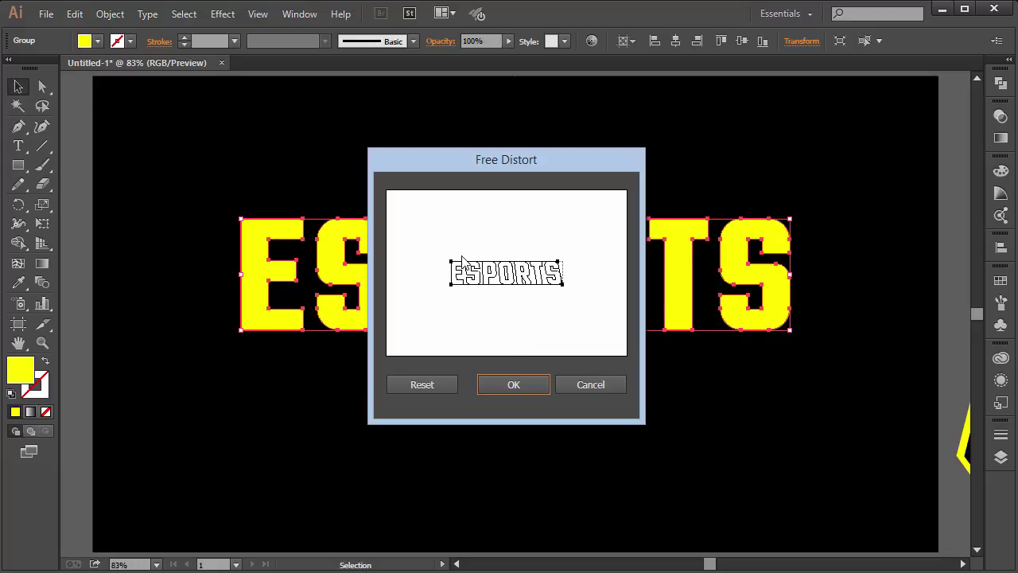
left_click_drag(454, 265, 459, 265)
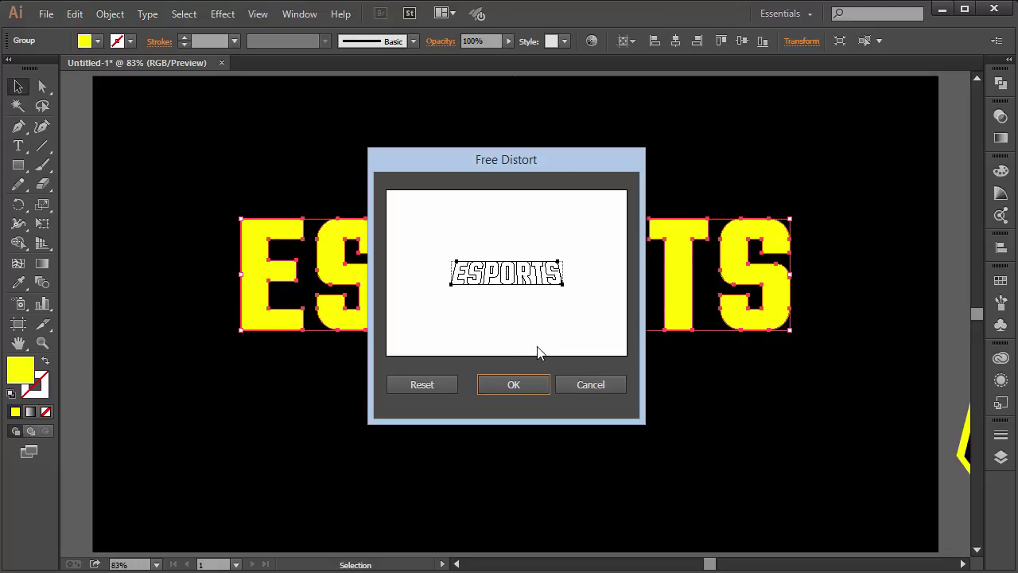
left_click(514, 384)
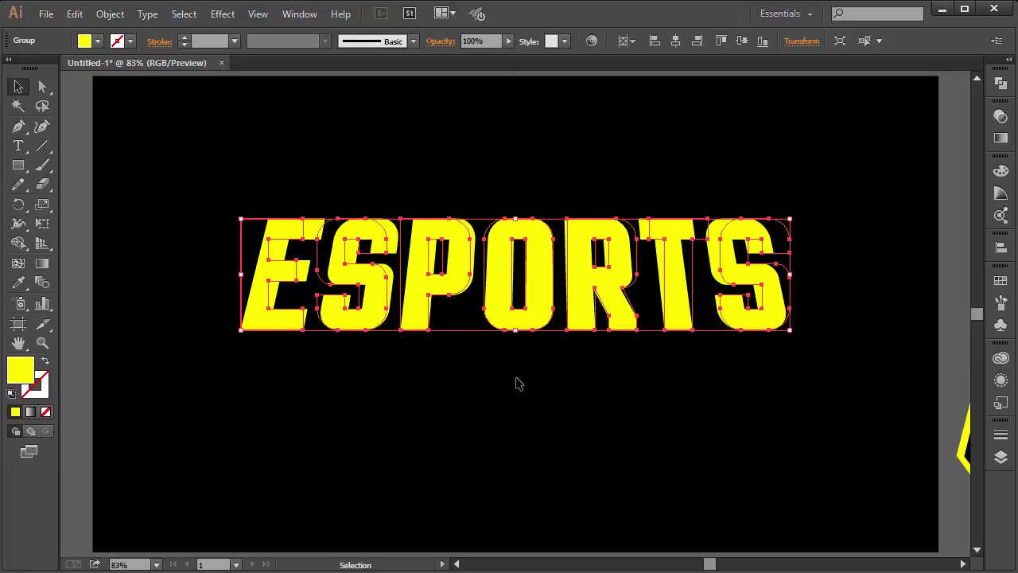
left_click(703, 530)
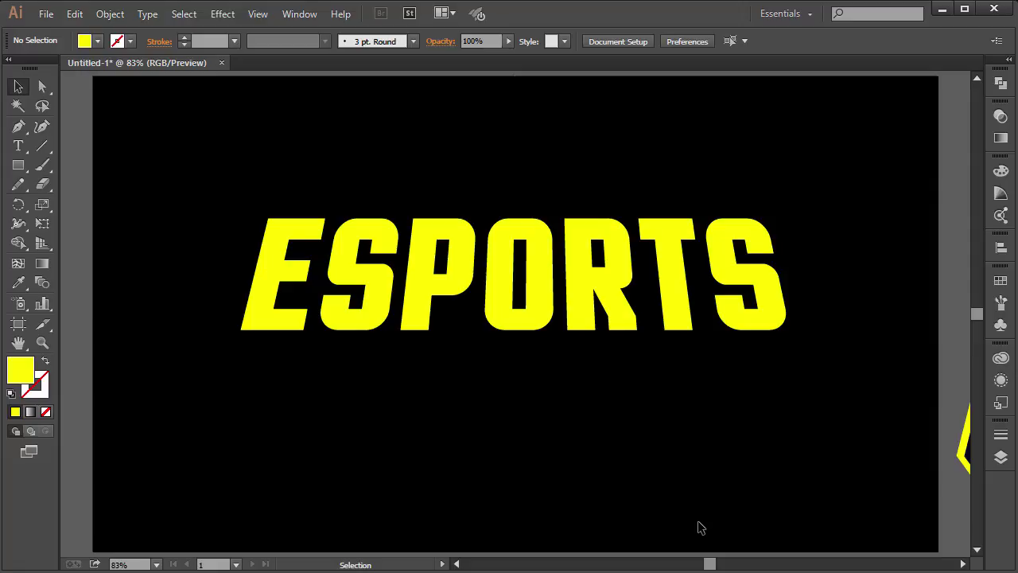
Expand the appearance of the ESPORTS lettering so its paths follow the distorted shape
left_click(542, 233)
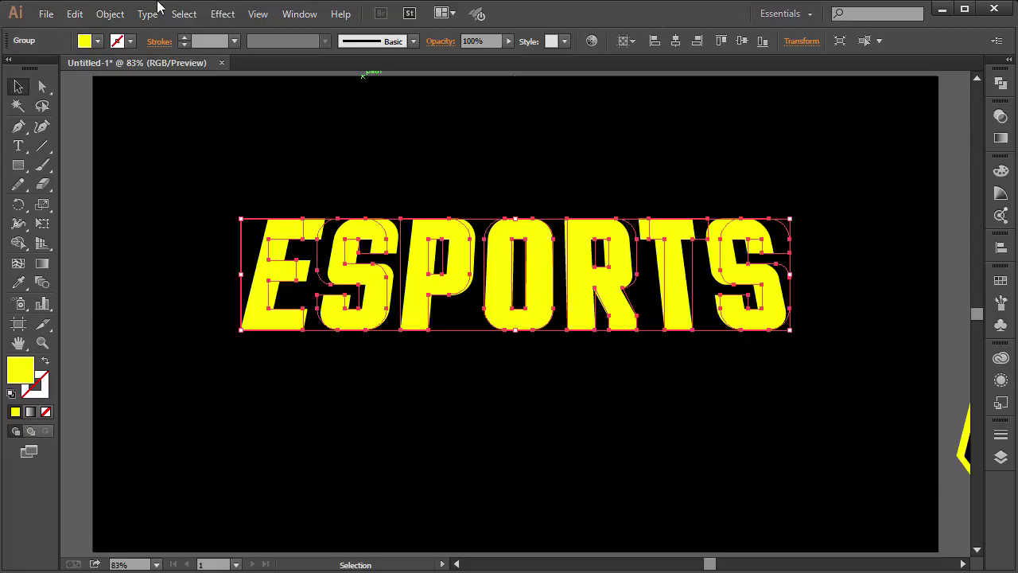
left_click(111, 14)
left_click(165, 202)
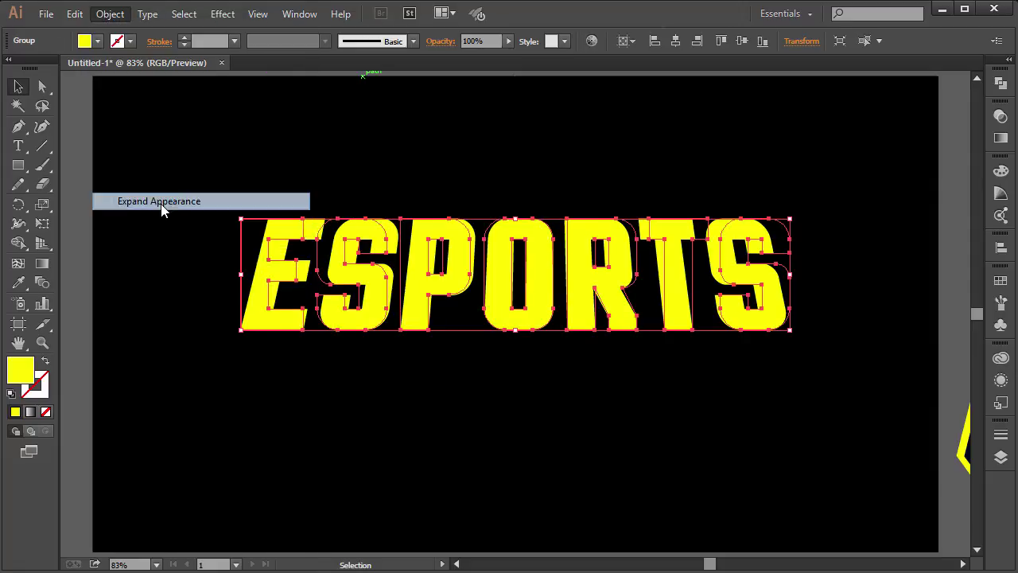
left_click(393, 424)
left_click(296, 271)
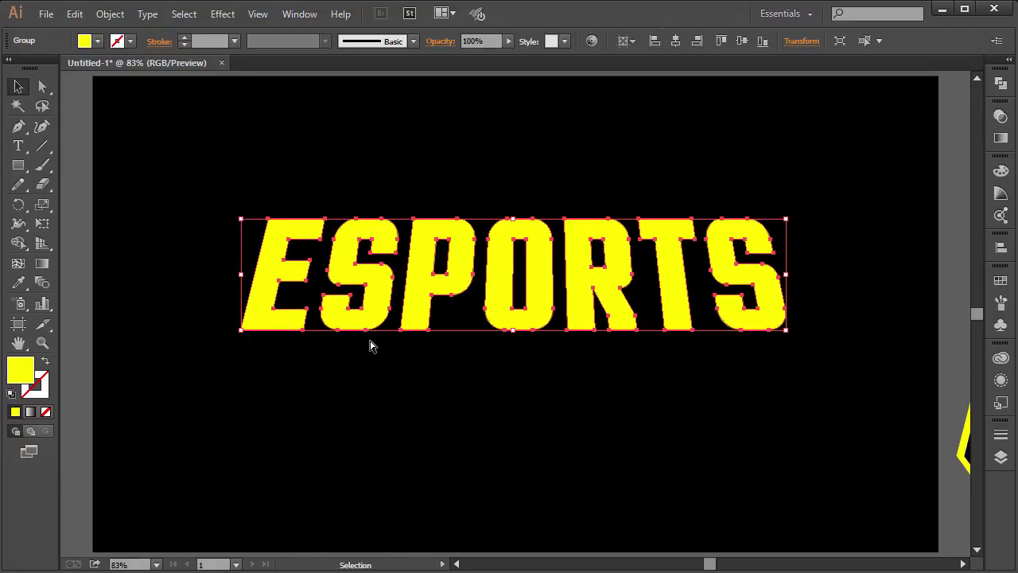
Draw a wide, flat yellow ellipse across the lower half of the ESPORTS lettering, extending past both ends of the word
key("ctrl+minus")
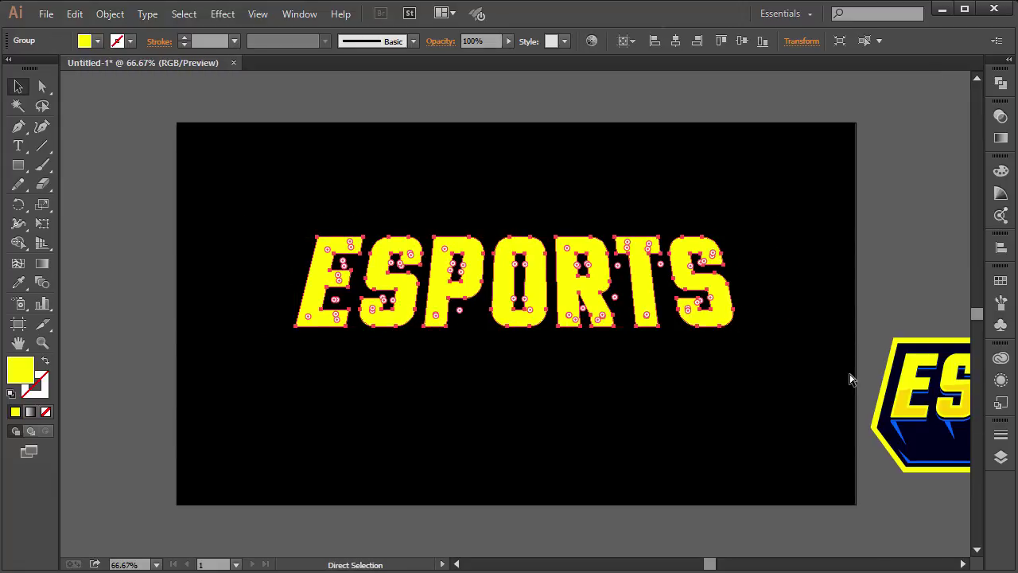
key("ctrl+1")
left_click(700, 367)
left_click(604, 215)
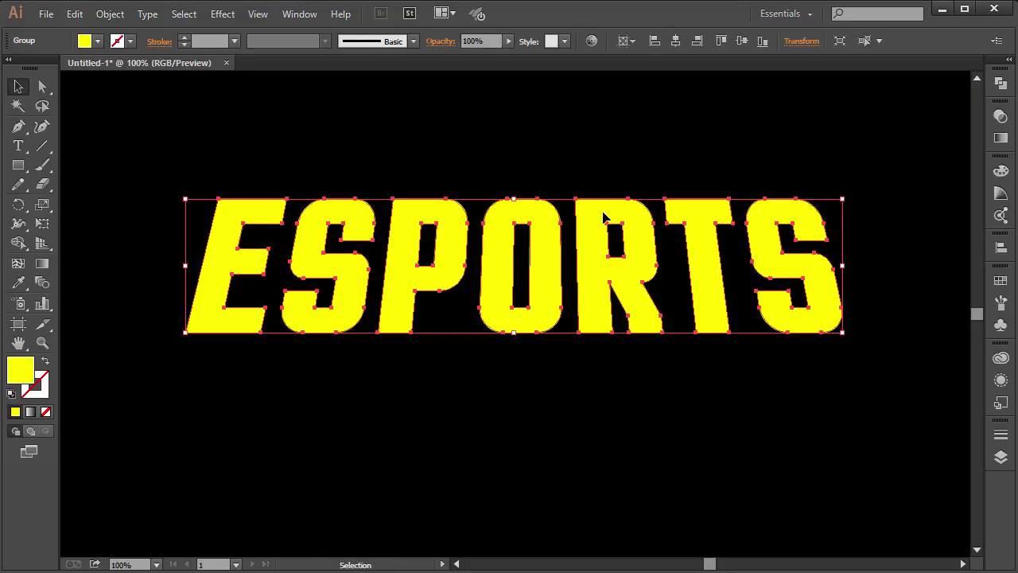
left_click(262, 376)
left_click(19, 166)
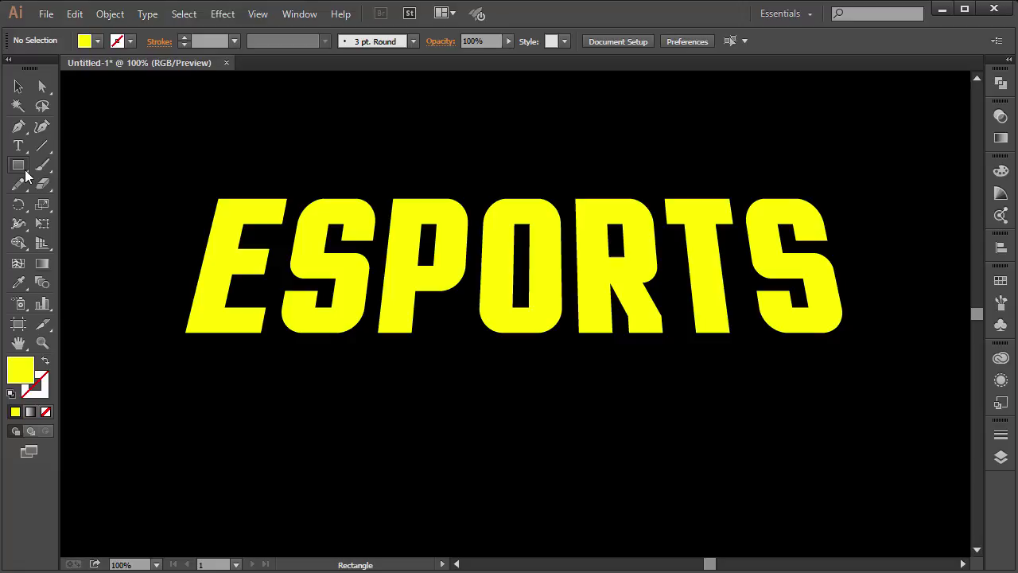
left_click_drag(27, 172, 59, 202)
left_click_drag(103, 253, 943, 378)
left_click(19, 86)
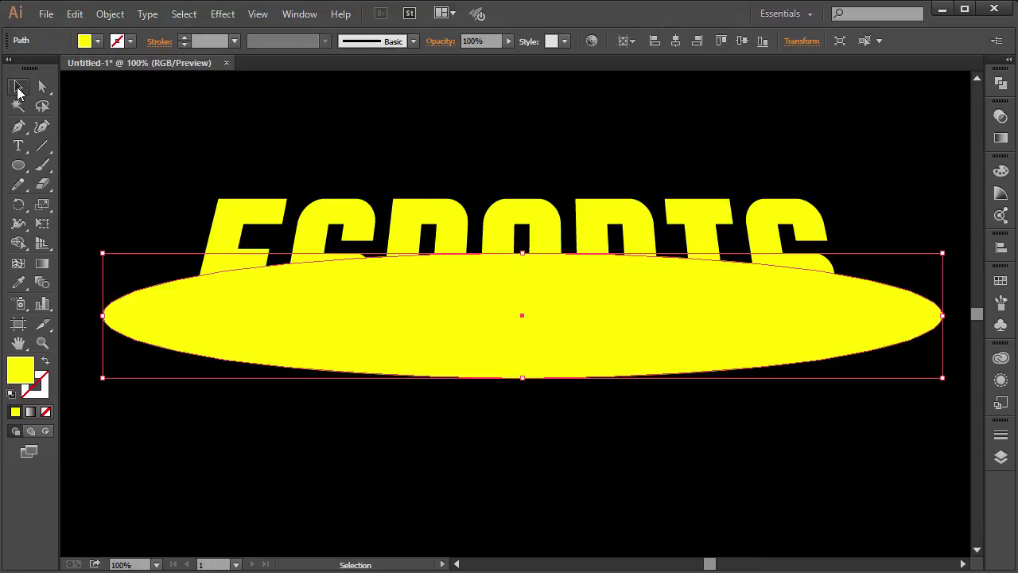
Center the ellipse horizontally on the artboard, and center the ESPORTS lettering both horizontally and vertically
left_click(678, 42)
left_click(610, 111)
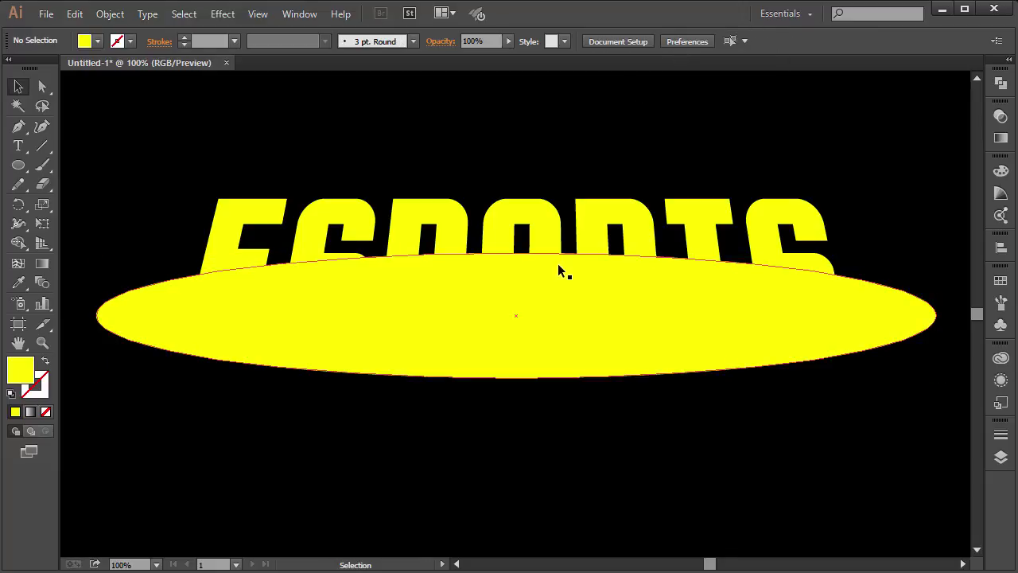
left_click(535, 225)
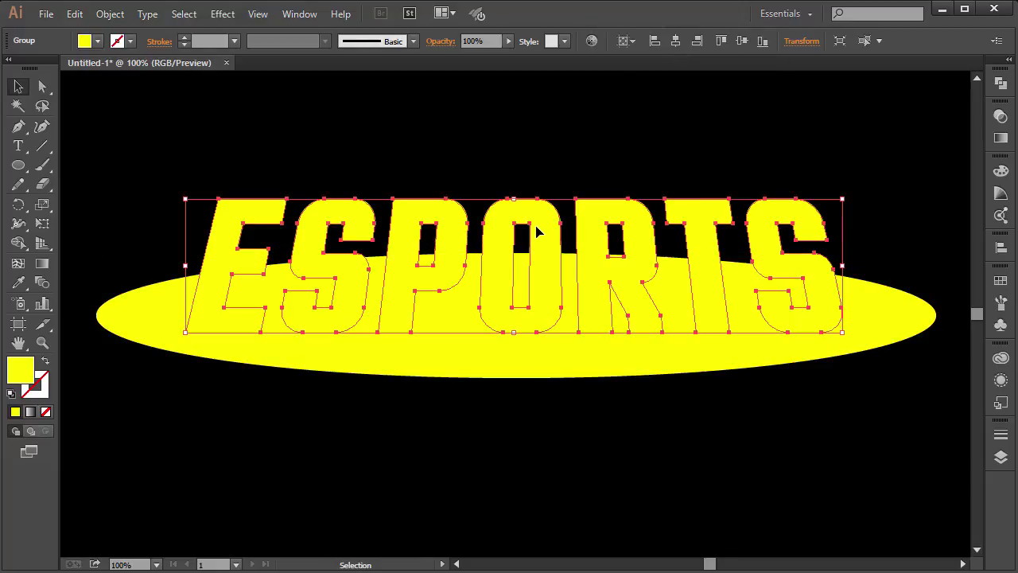
left_click(676, 41)
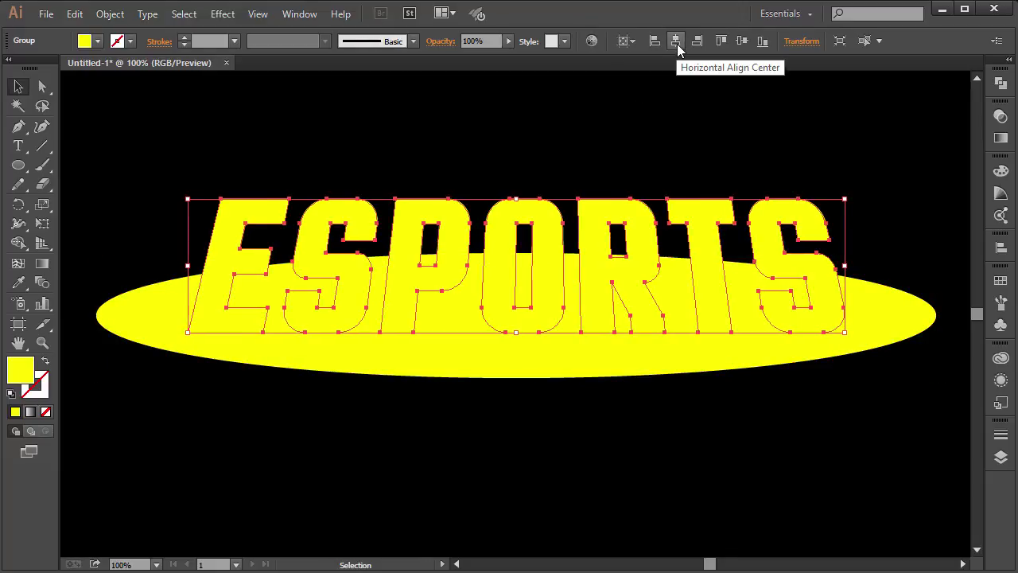
left_click(742, 42)
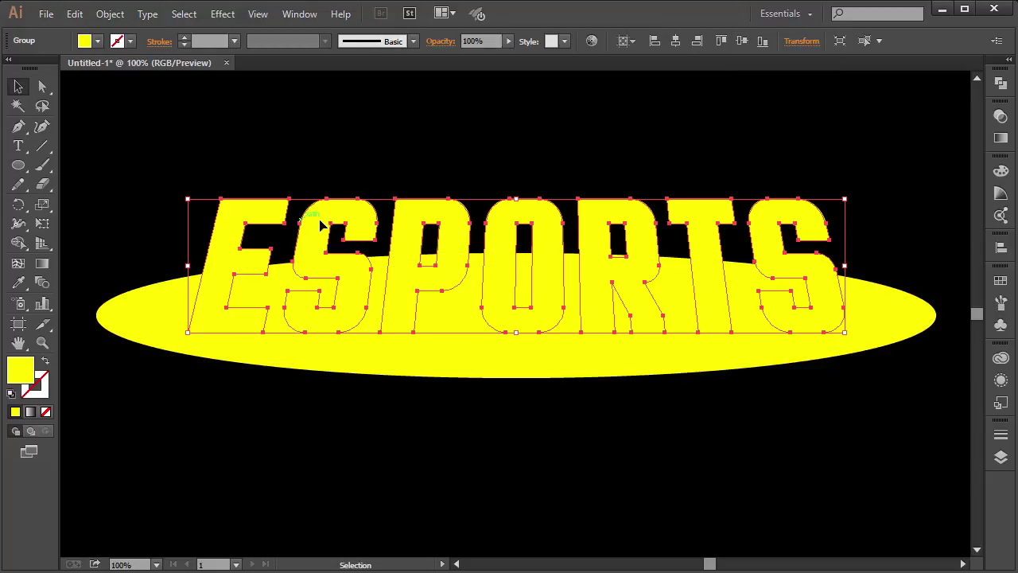
left_click(739, 43)
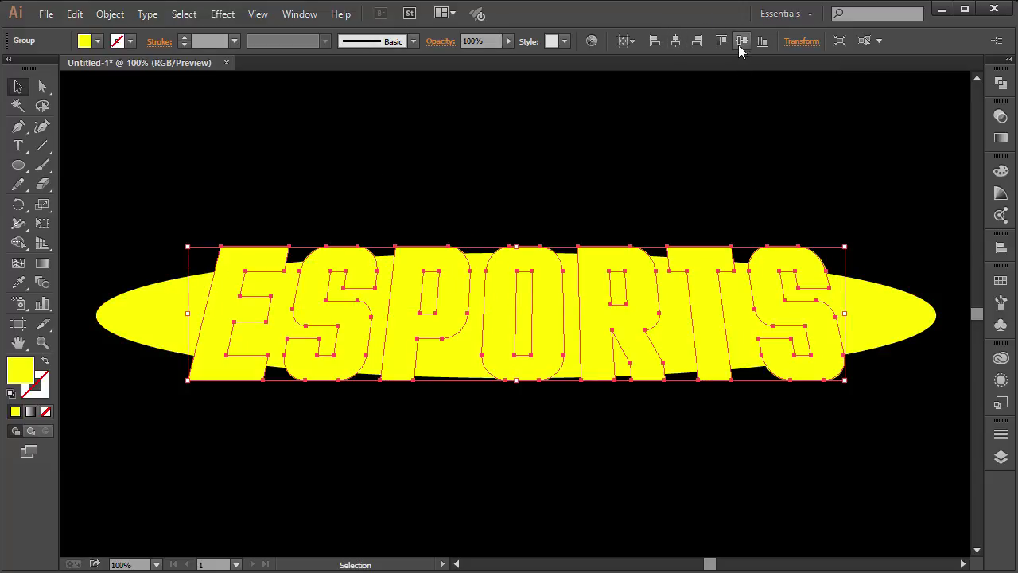
Move the ESPORTS lettering straight up so that only its lower half overlaps the ellipse
mouse_move(588, 266)
left_mouse_down()
mouse_move(596, 211)
mouse_move(590, 261)
left_mouse_up()
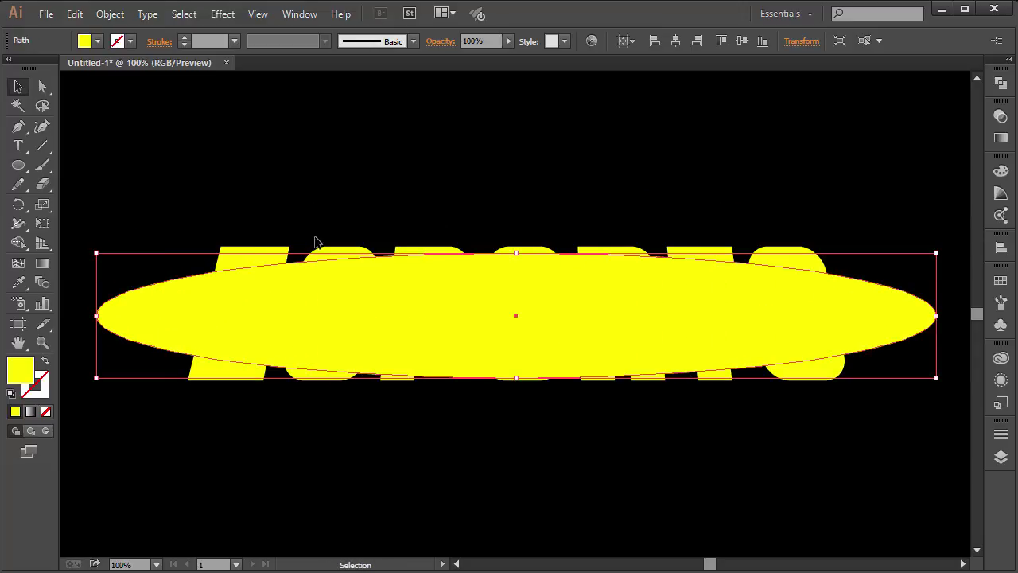
left_click(258, 252)
left_click_drag(626, 254, 611, 209)
key("ctrl+z")
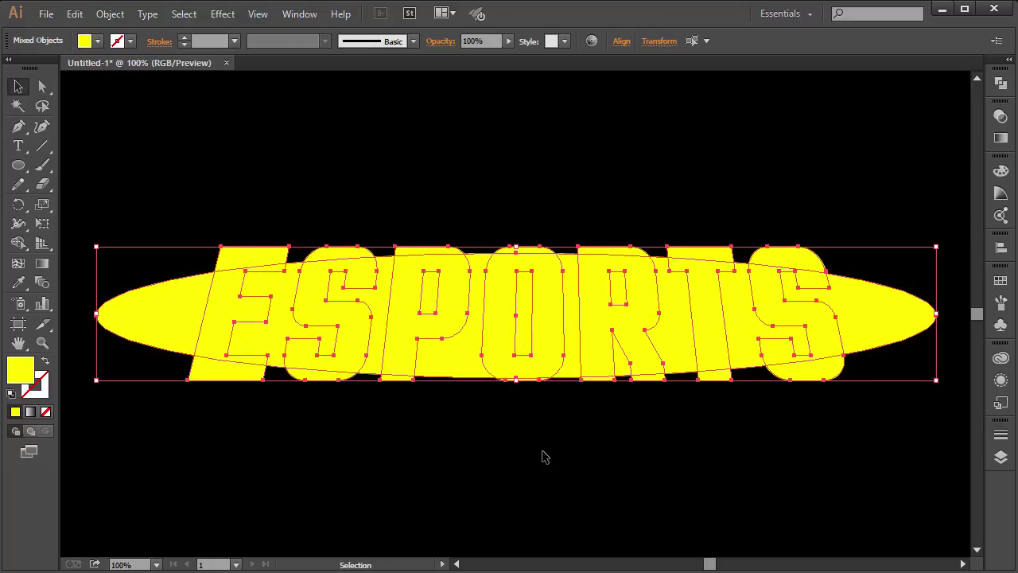
left_click(541, 454)
left_click_drag(353, 244, 354, 199)
key("ctrl+shift+a")
Flatten the ellipse by raising its bottom edge to just below the base of the ESPORTS lettering
left_click(510, 341)
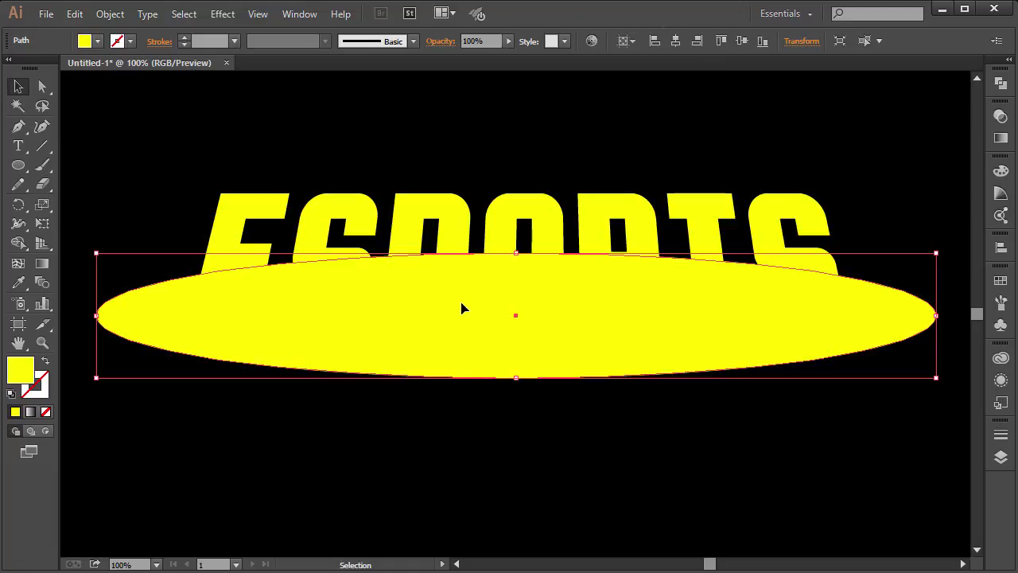
left_click(517, 384)
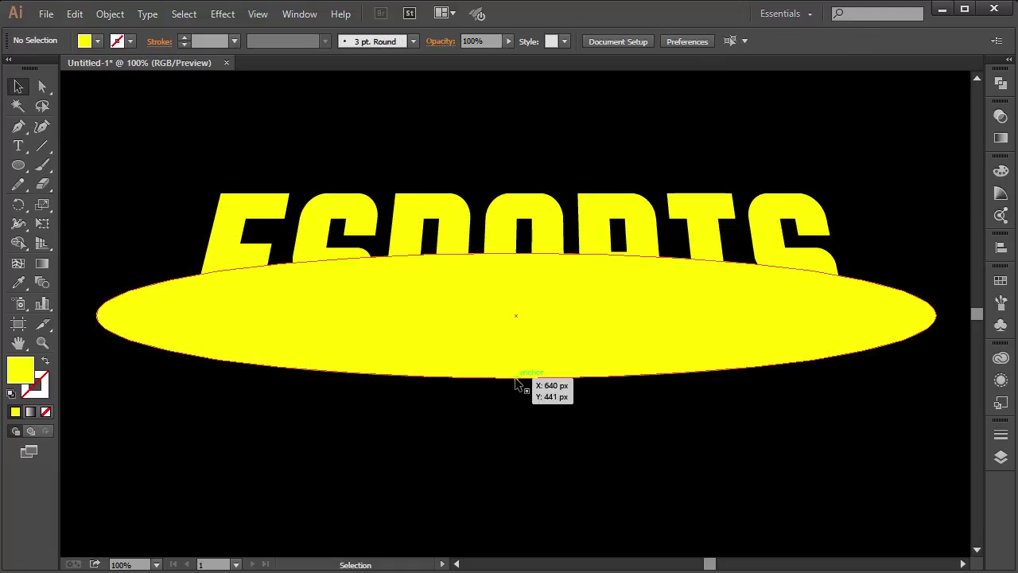
left_click(515, 377)
left_click_drag(516, 377, 511, 350)
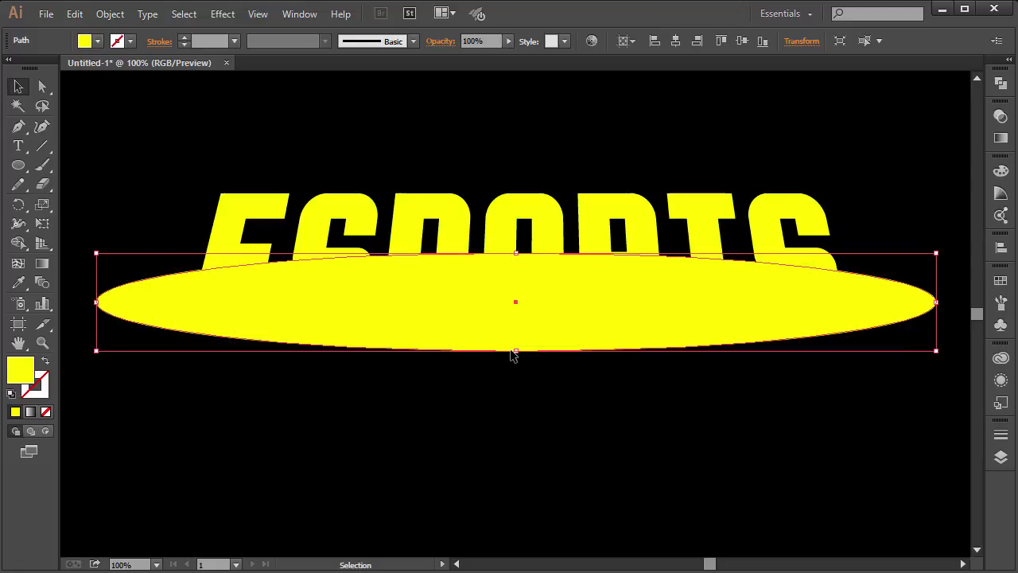
key("ctrl+shift+a")
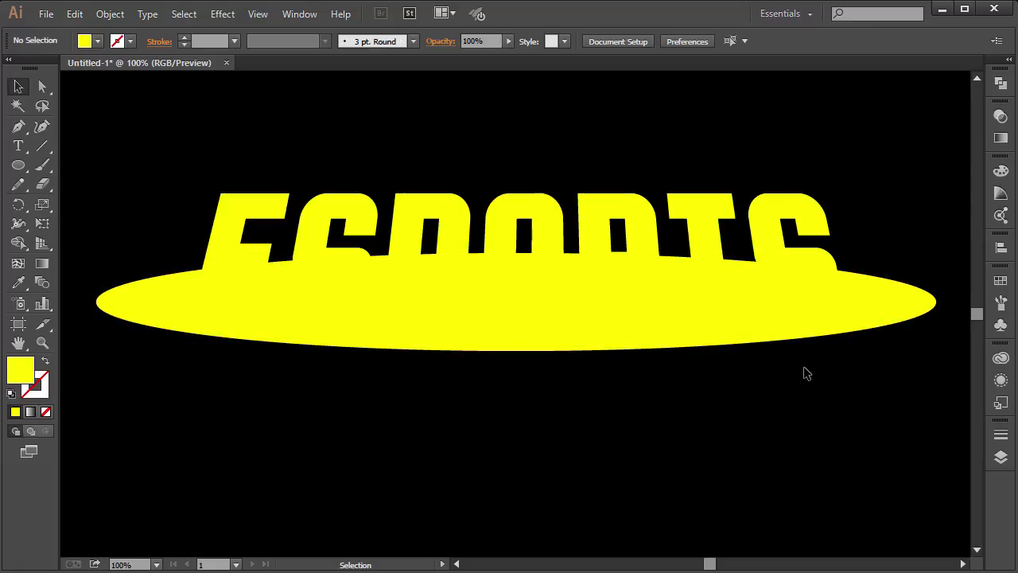
Create an inset copy of the ESPORTS lettering with Offset Path at -4 px, Miter joins and a miter limit of 10
left_click(780, 207)
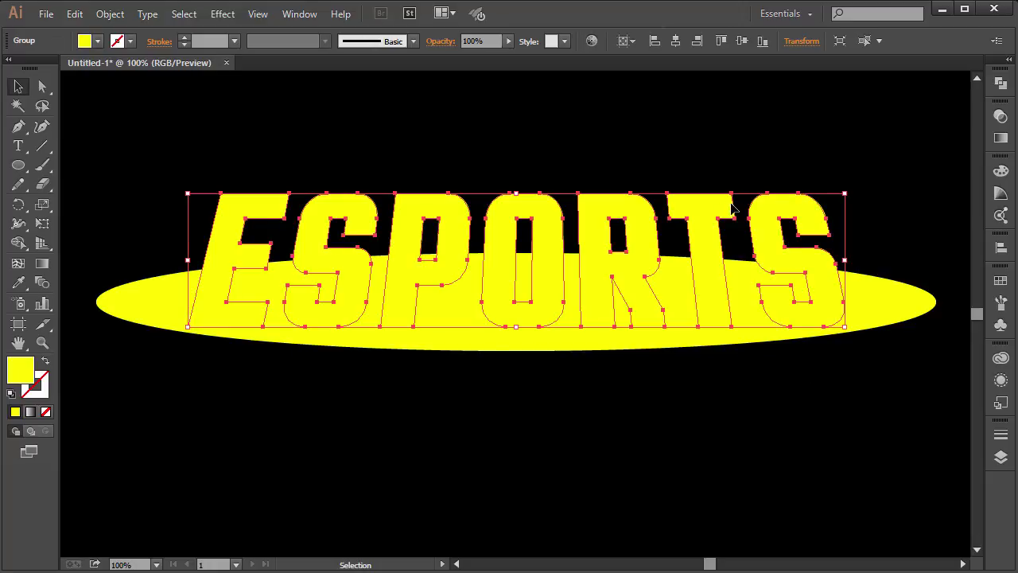
left_click(113, 15)
mouse_move(211, 337)
left_click(350, 393)
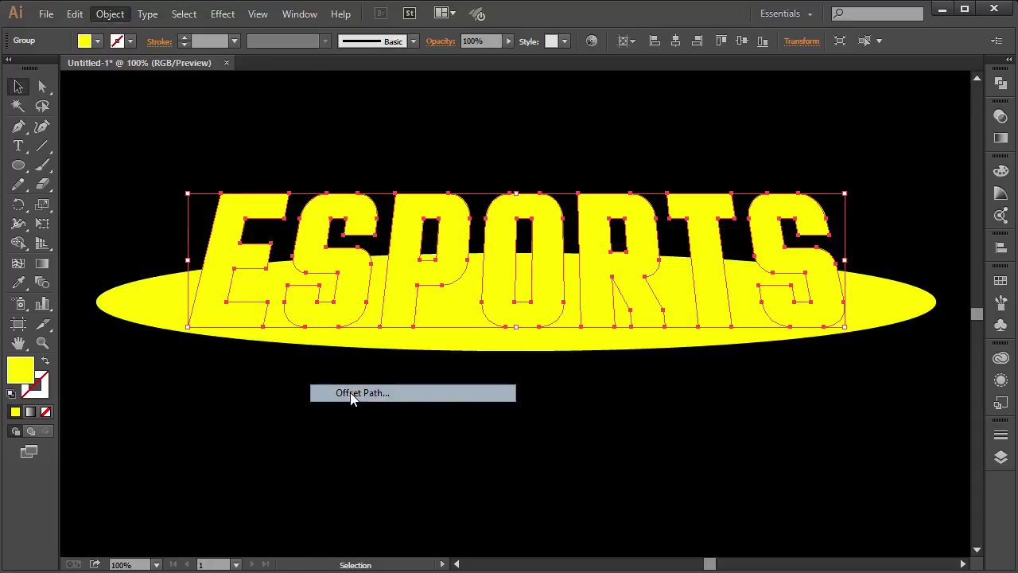
left_click(725, 307)
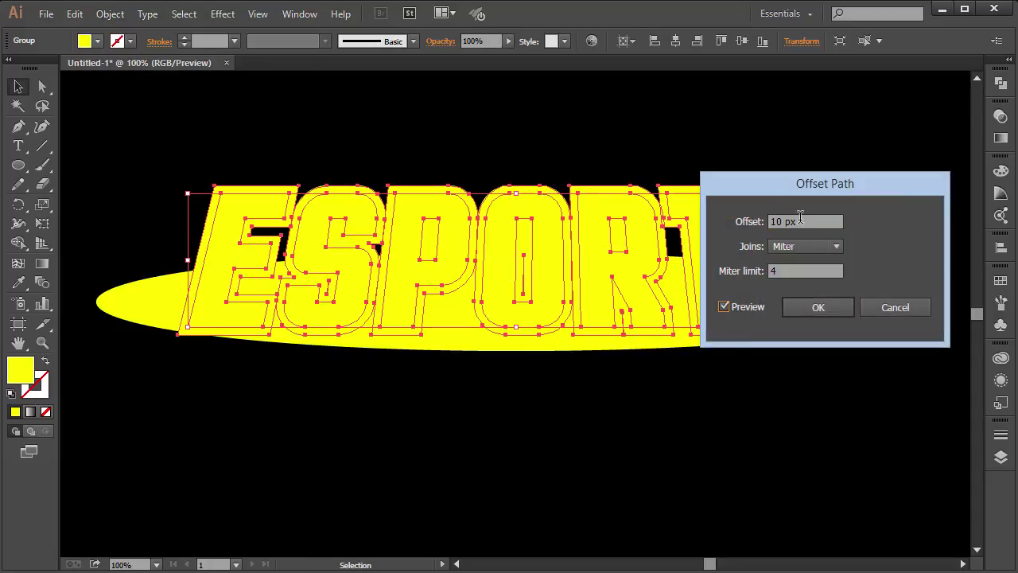
left_click(796, 270)
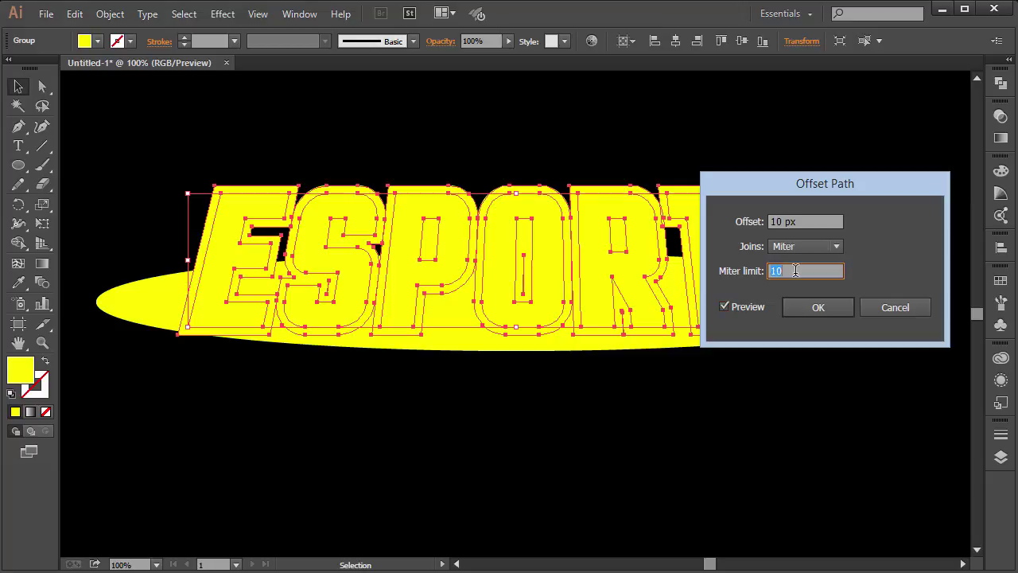
triple_click(801, 221)
type("-4")
key("Tab")
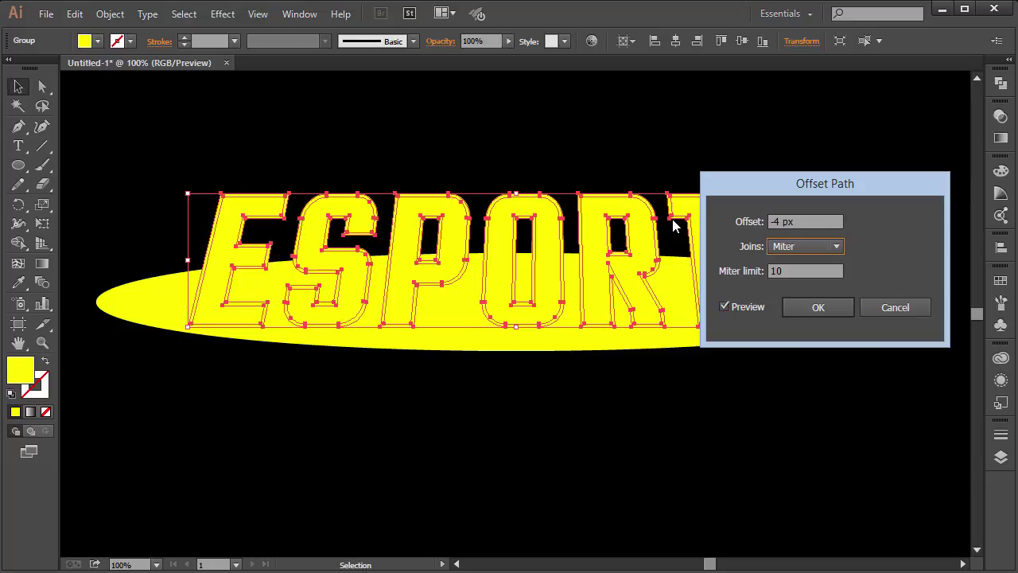
left_click(830, 217)
scroll(830, 216, "up", 2)
scroll(830, 216, "down", 1)
key("Return")
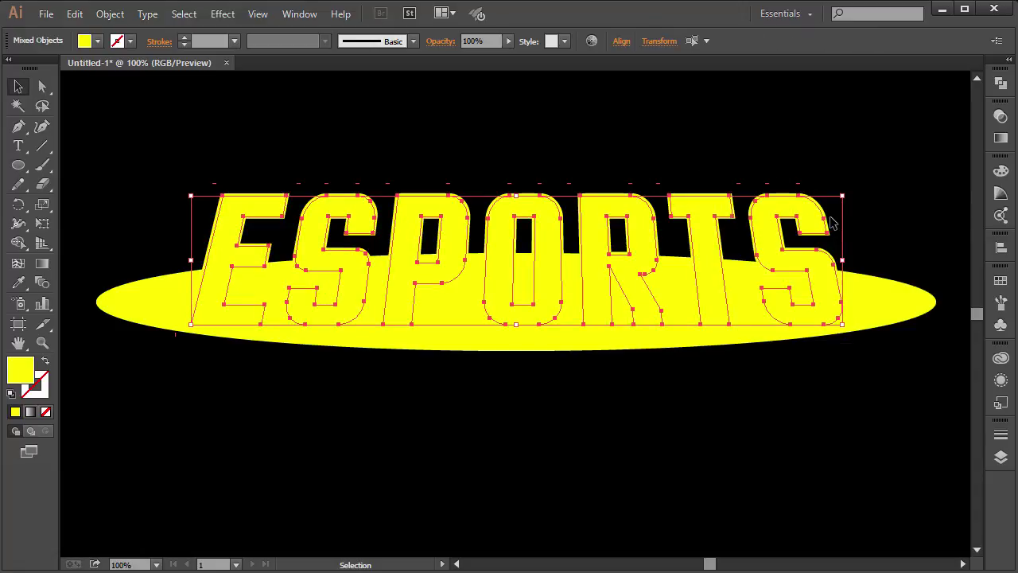
Ungroup the ESPORTS lettering so the original and inset letter shapes can be selected individually
left_click(795, 151)
left_click(771, 217)
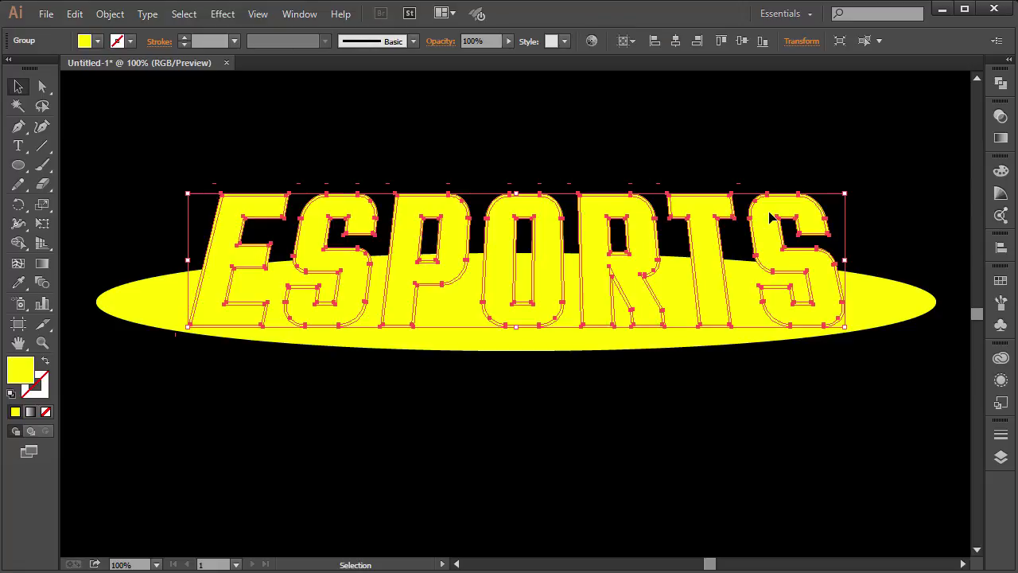
right_click(762, 223)
left_click(799, 307)
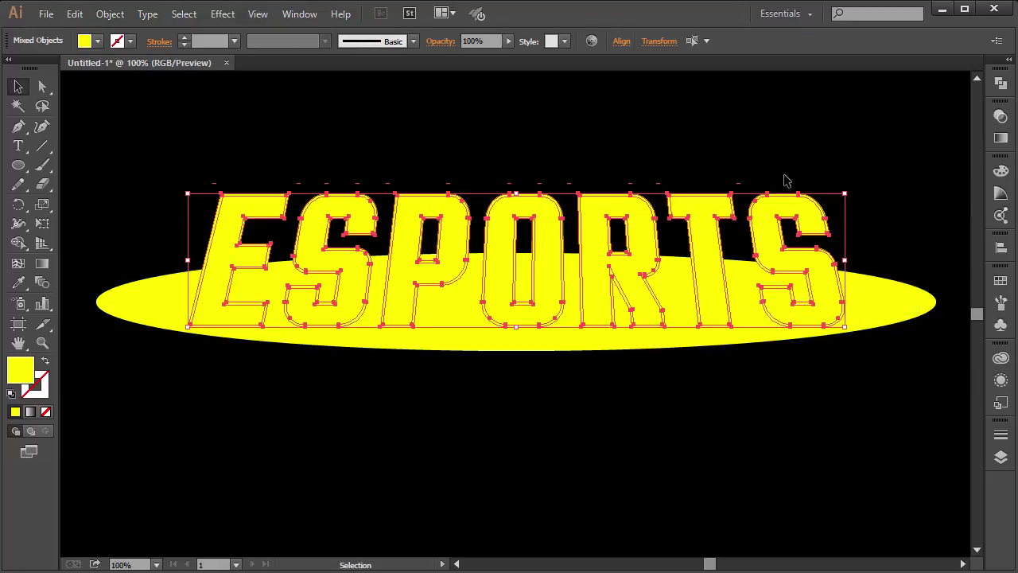
left_click(783, 181)
Divide the seven inset letters of ESPORTS with the ellipse using Pathfinder Divide
left_click(778, 202)
left_click(716, 215, "shift")
left_click(624, 215, "shift")
left_click(545, 211, "shift")
left_click(439, 208, "shift")
left_click(310, 209, "shift")
left_click(239, 208, "shift")
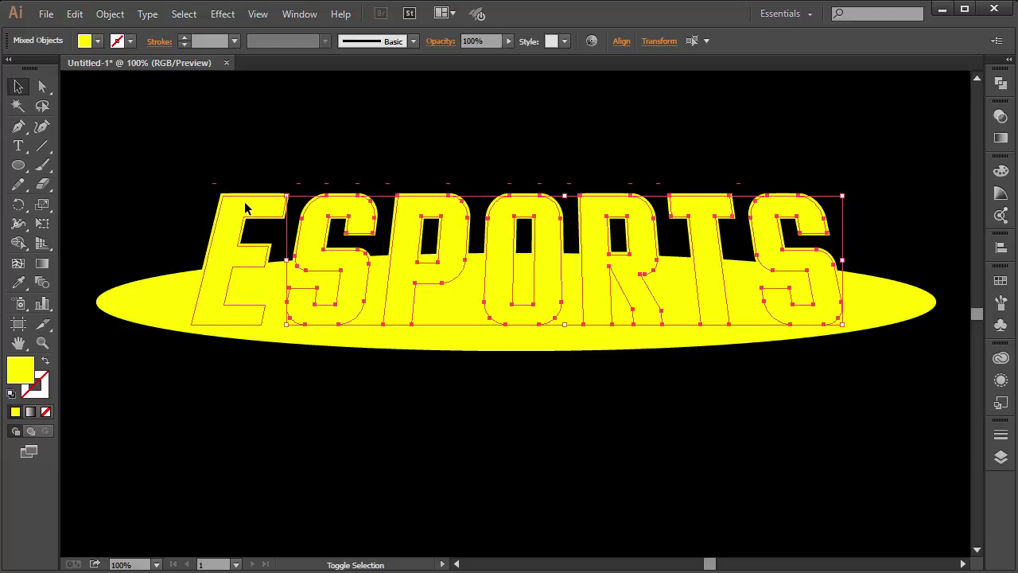
left_click(891, 294, "shift")
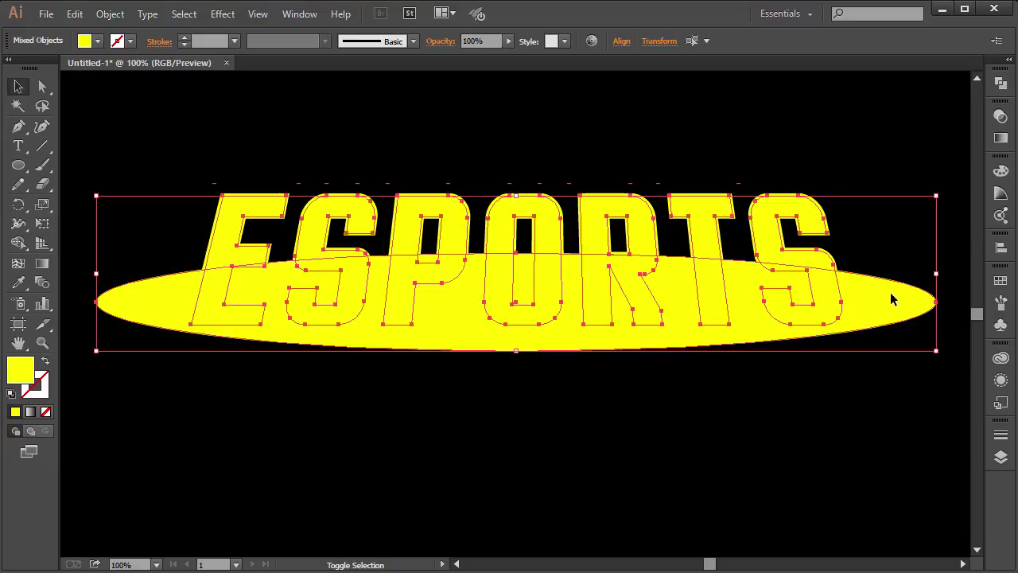
left_click(1001, 83)
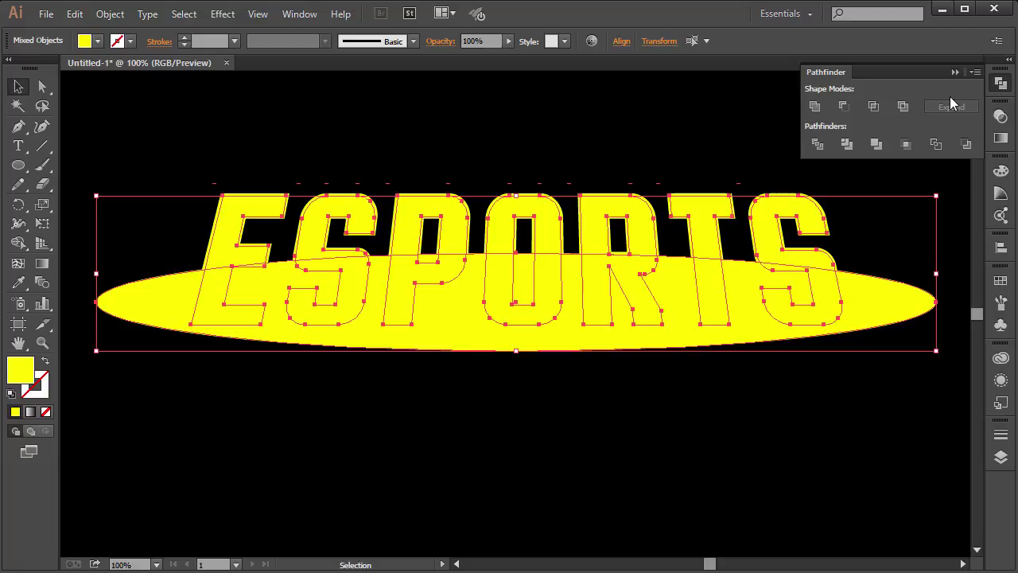
left_click(817, 144)
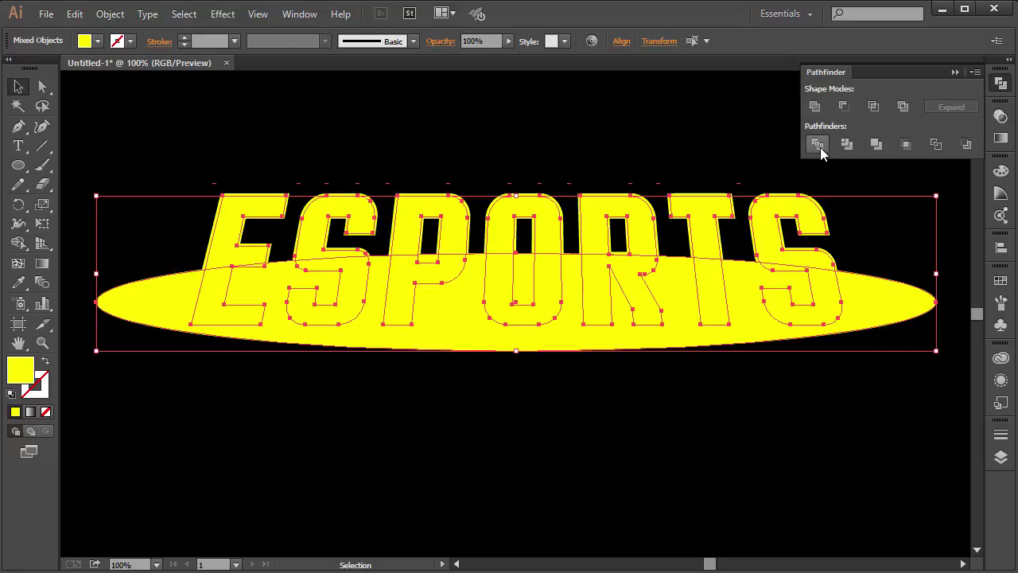
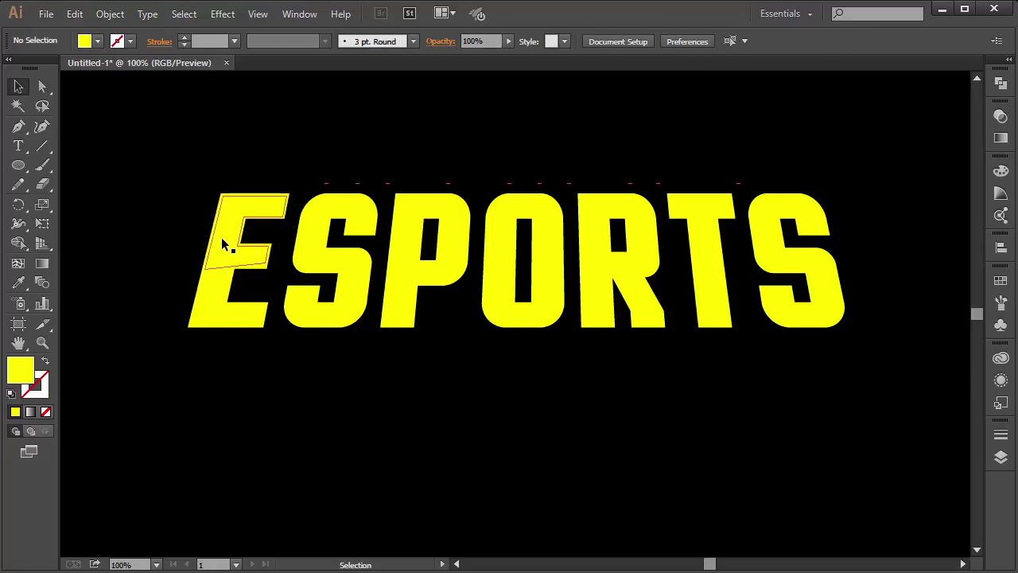
Recolour the lower halves of the seven inset ESPORTS letters with the darker yellow sampled from the reference logo's E
left_click(224, 245)
left_click(359, 412)
left_click(239, 314, "shift")
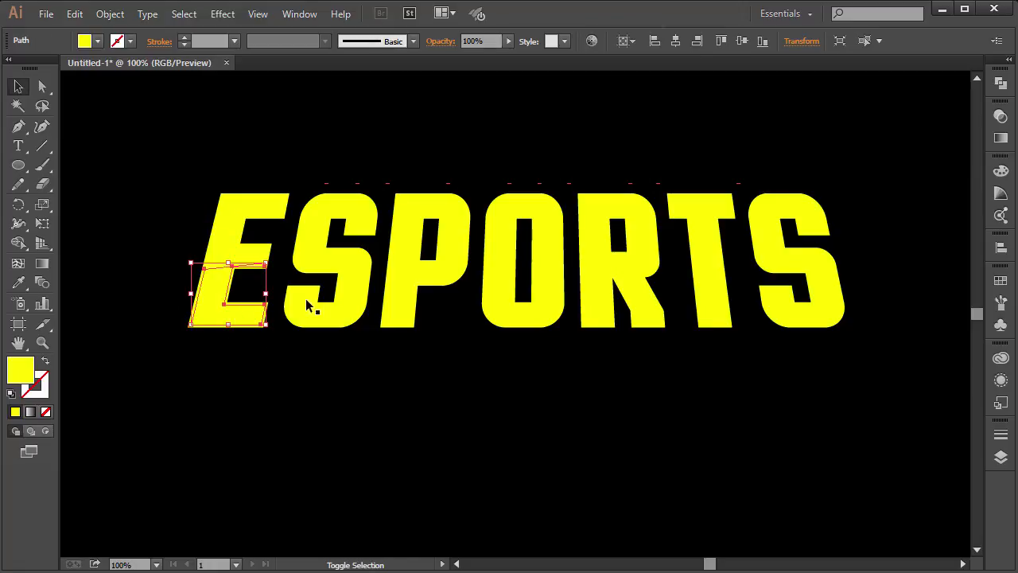
left_click(346, 297, "shift")
left_click(398, 301, "shift")
left_click(517, 315, "shift")
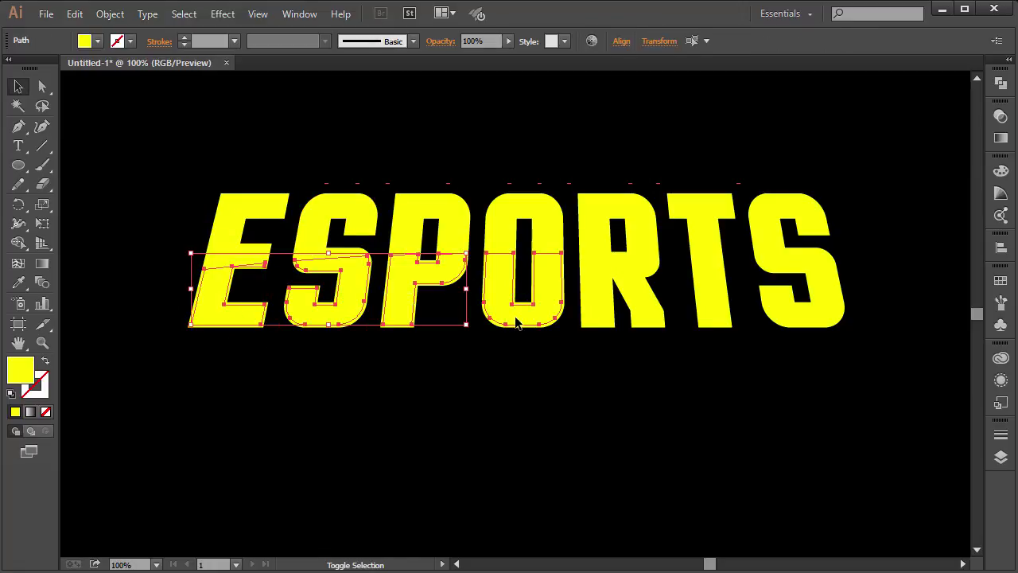
left_click(646, 306, "shift")
left_click(711, 295, "shift")
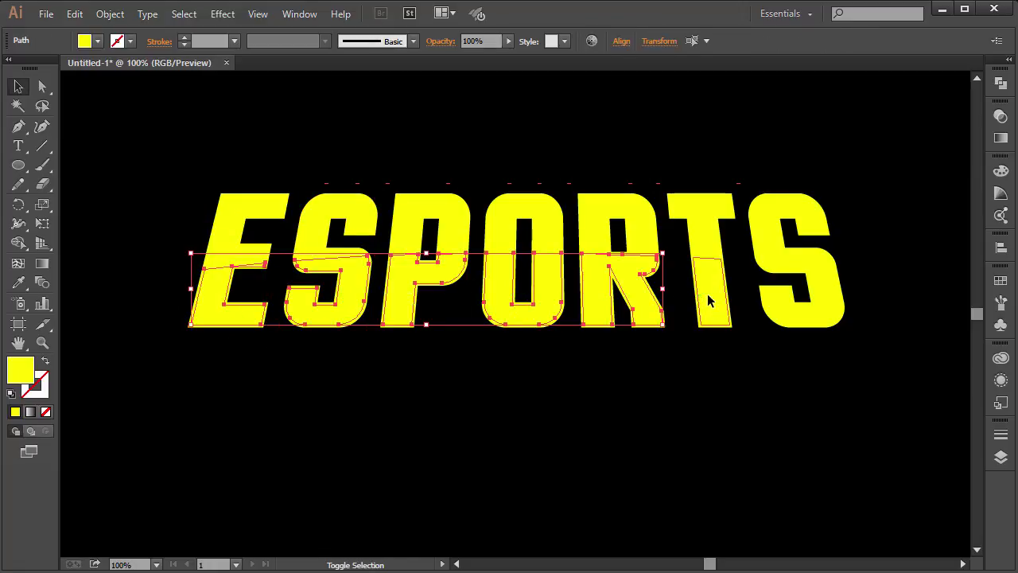
left_click(822, 311, "shift")
key("v")
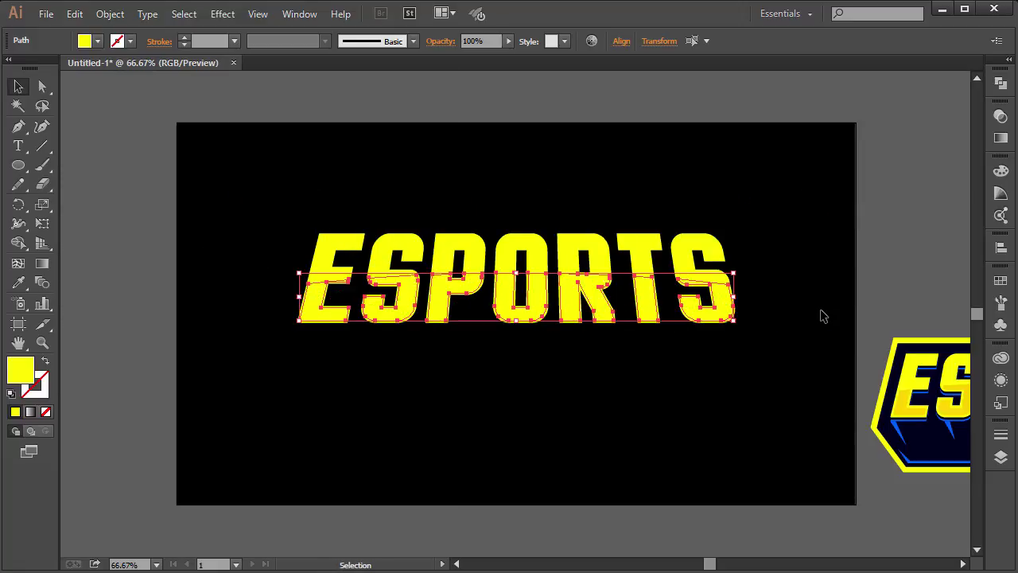
key("i")
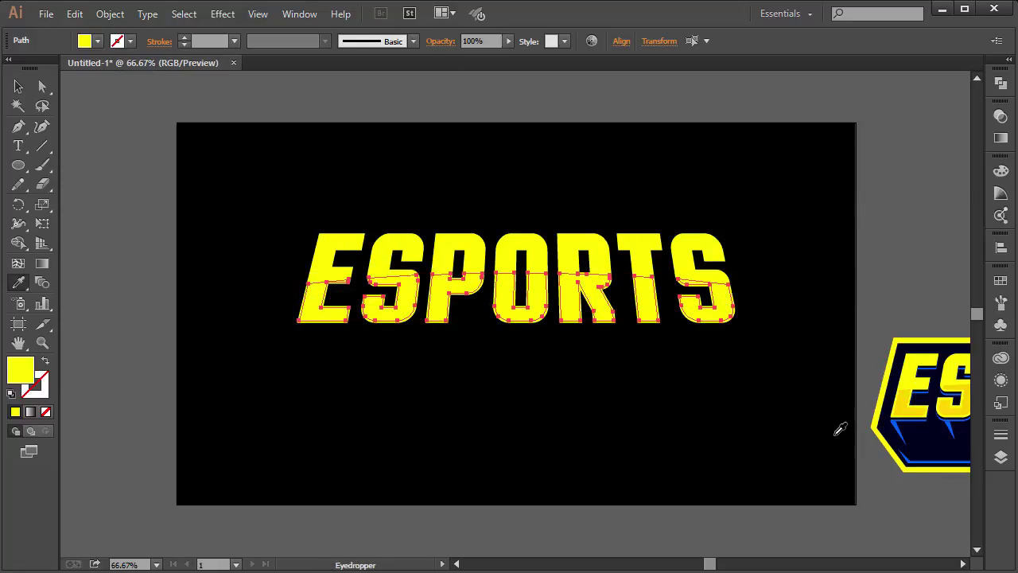
left_click(905, 410)
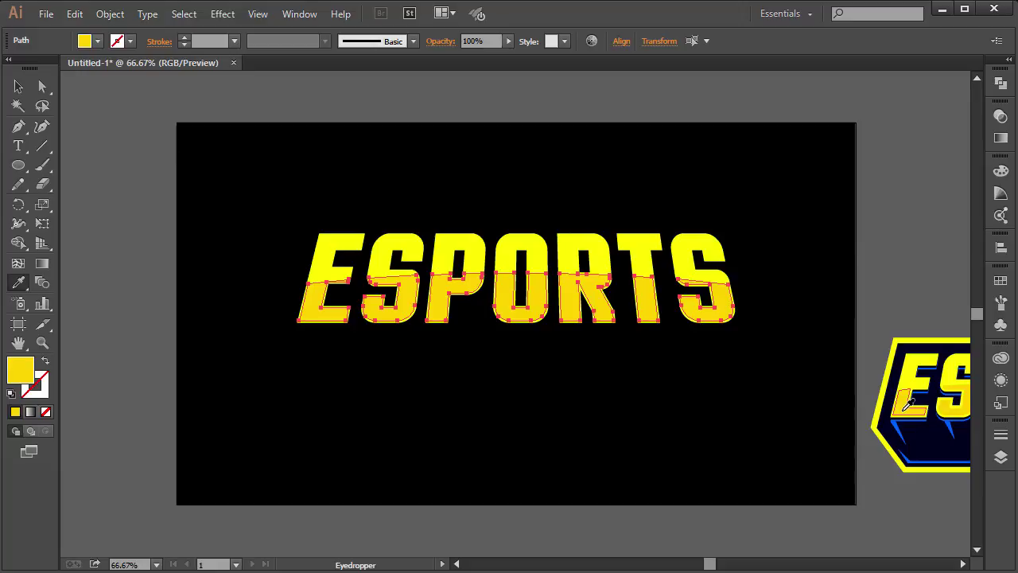
key("v")
left_click(885, 209)
key("ctrl+minus")
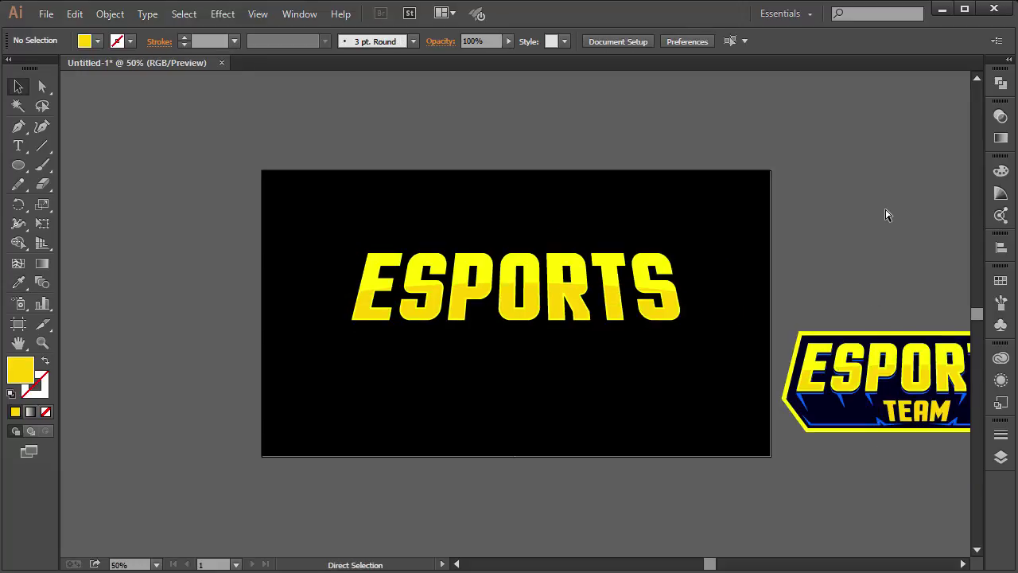
key("ctrl+1")
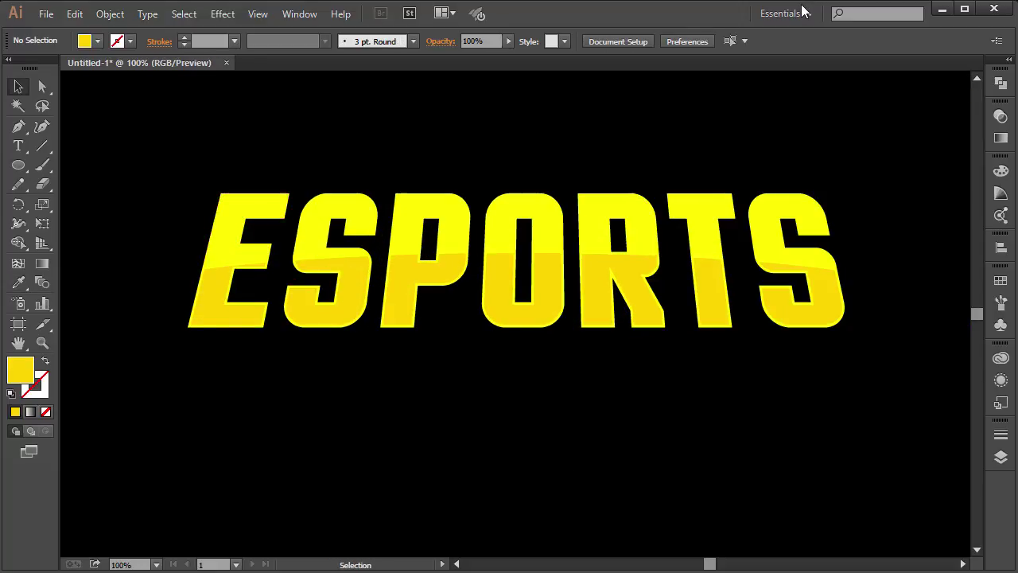
Delete the upper halves of the seven inset ESPORTS letters
left_click(779, 213)
left_click(718, 211, "shift")
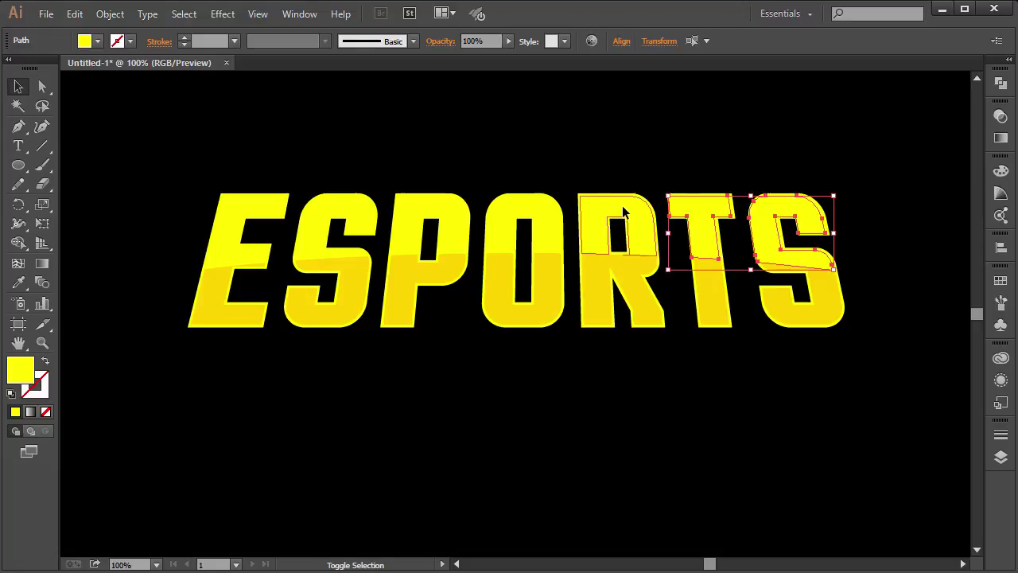
left_click(628, 214, "shift")
left_click(528, 213, "shift")
left_click(434, 217, "shift")
left_click(354, 212, "shift")
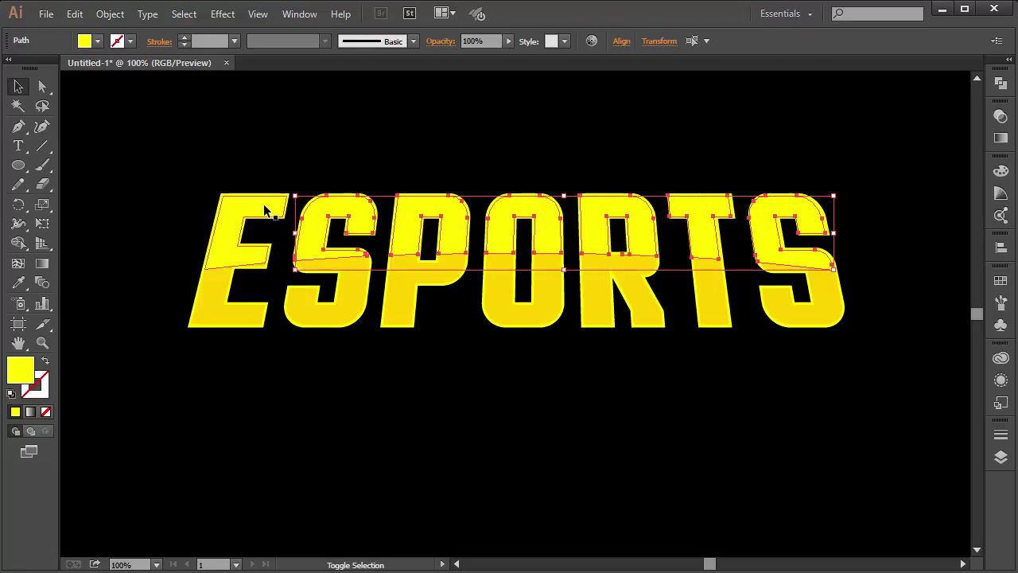
left_click(263, 211, "shift")
key("ctrl+shift+a")
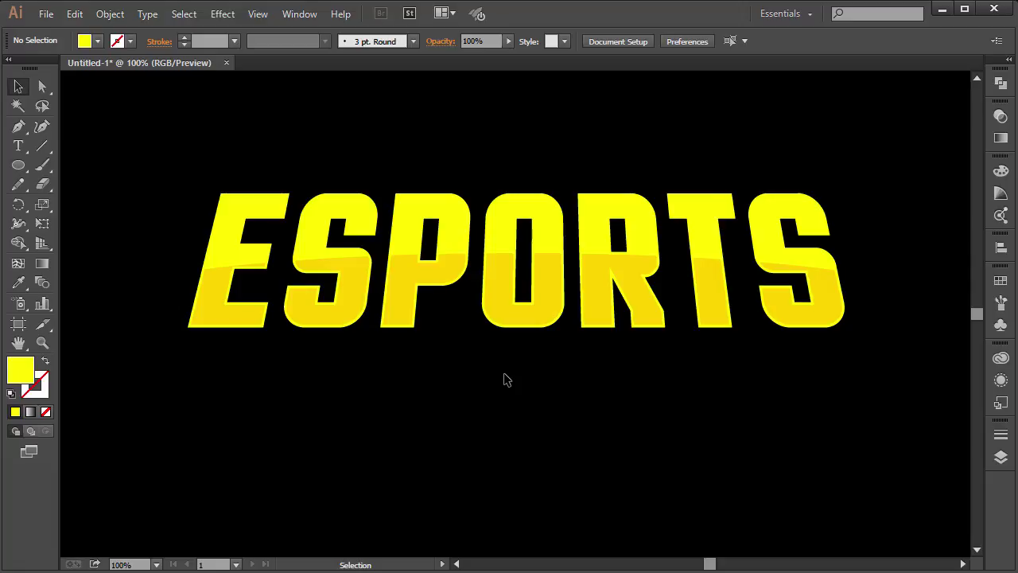
Delete the leftover unfilled counter shapes inside the P, O and R
left_click_drag(202, 176, 879, 227)
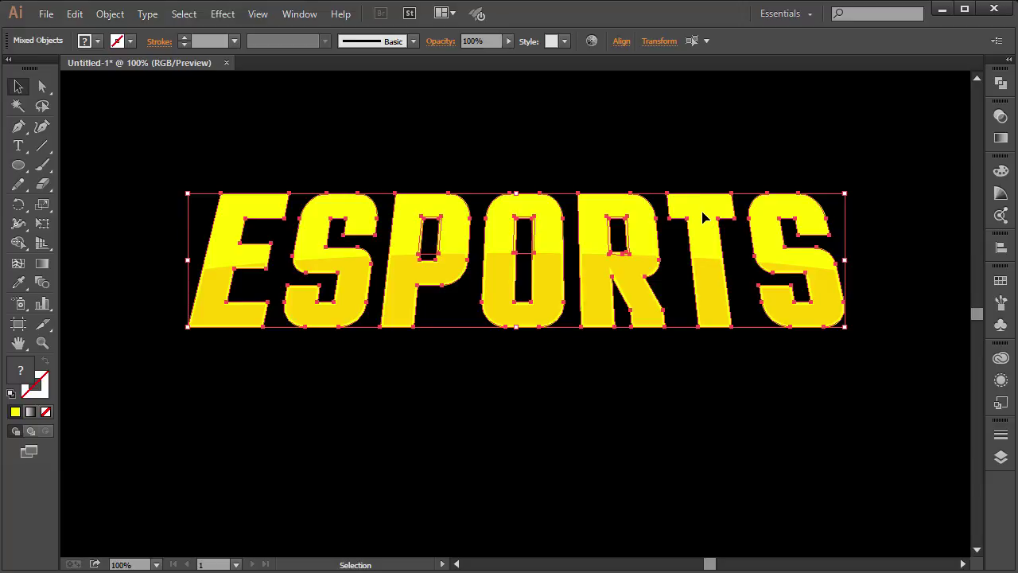
key("ctrl+shift+a")
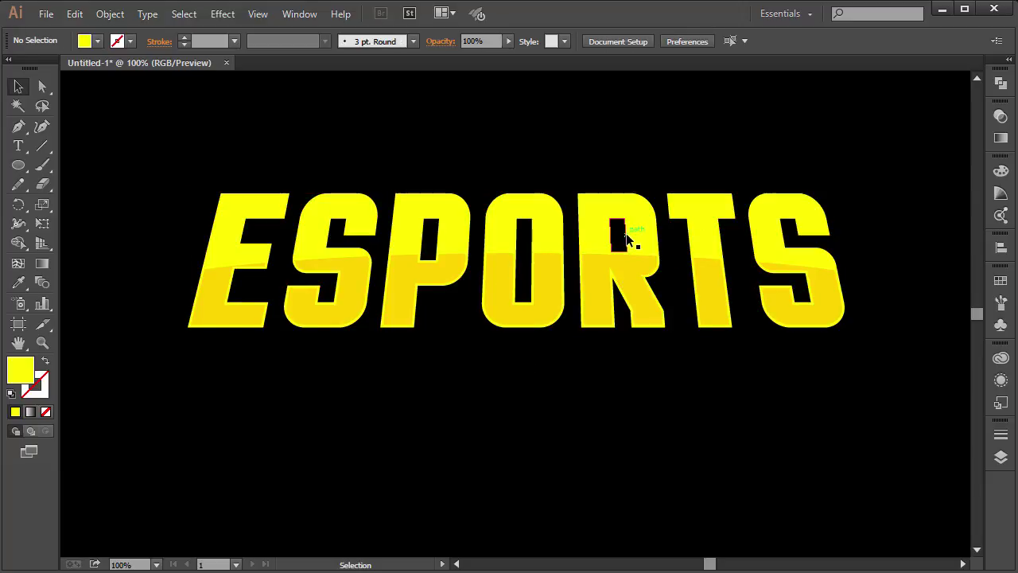
key("slash")
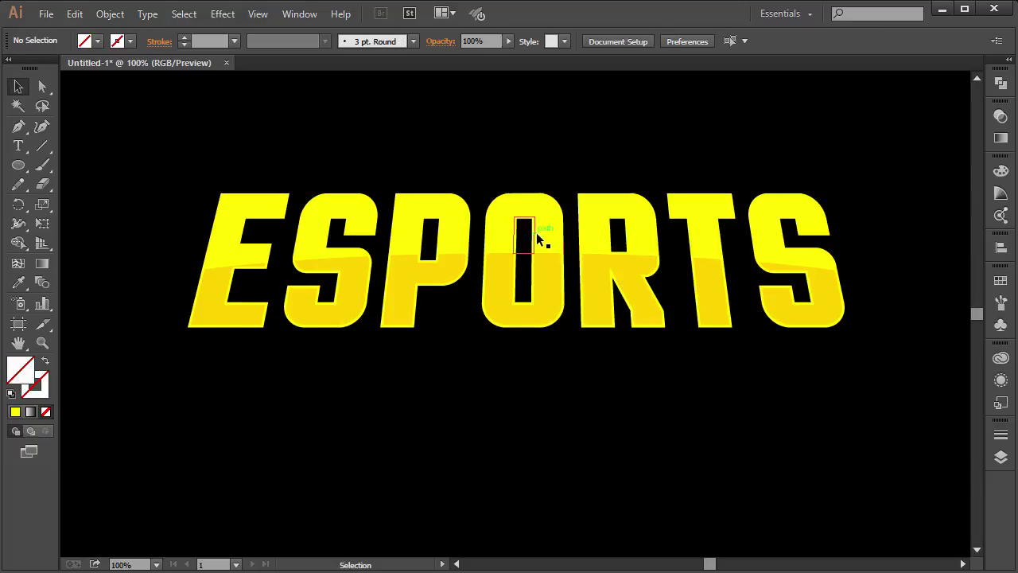
left_click(440, 228)
key("Delete")
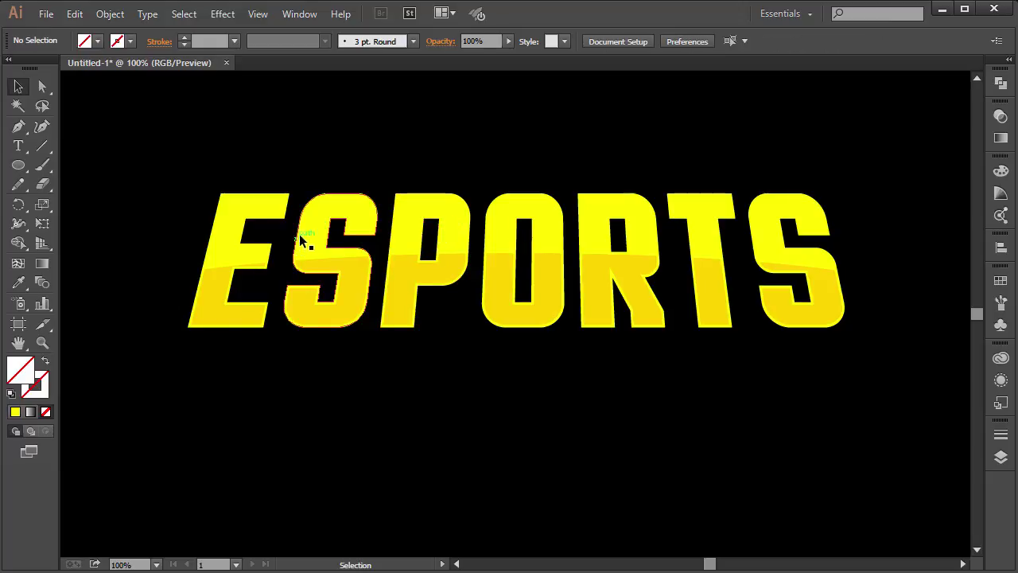
Duplicate the original ESPORTS letters in place and fill the copies with white (ffffff)
left_click_drag(132, 178, 938, 244)
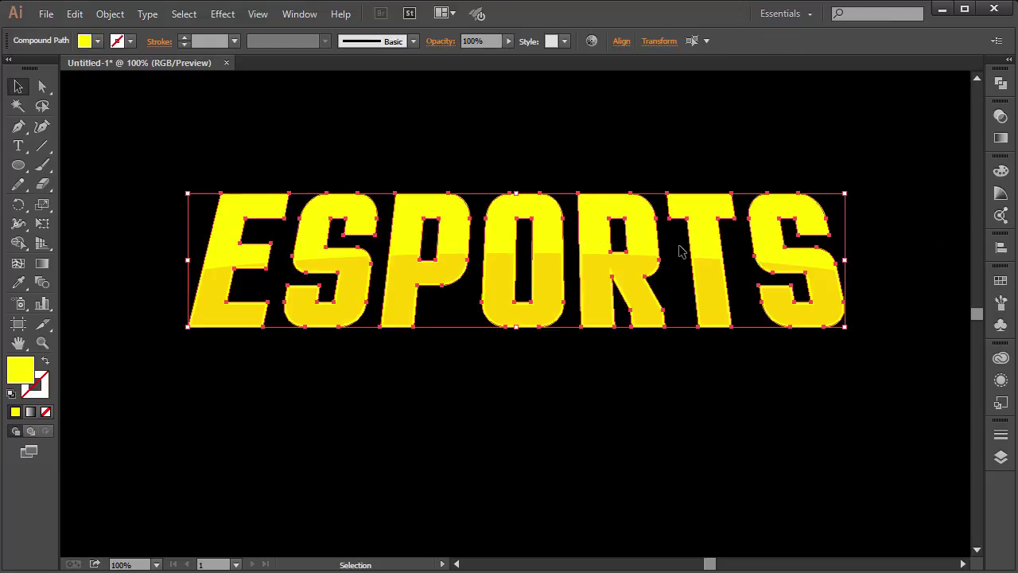
key("a")
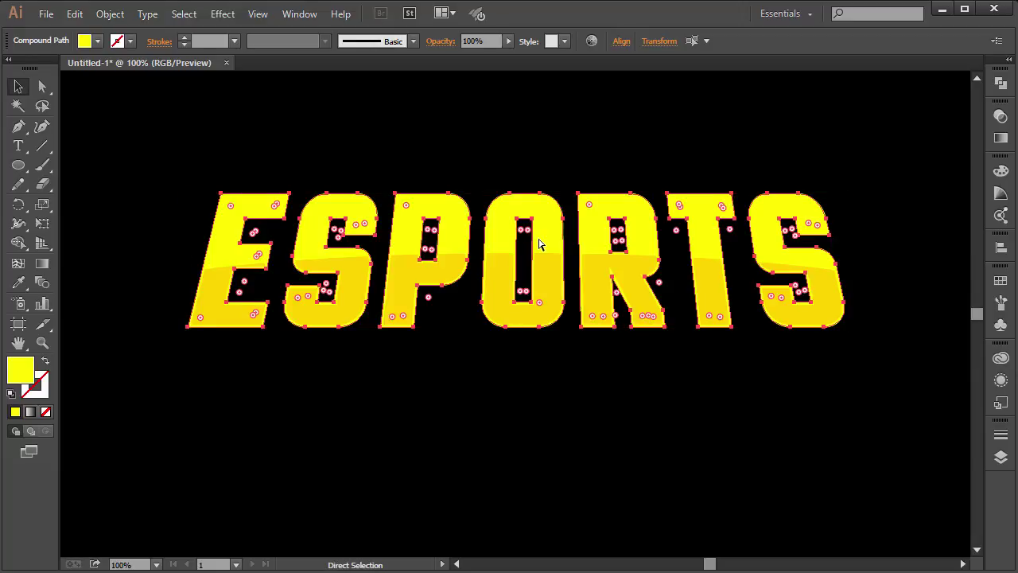
key("v")
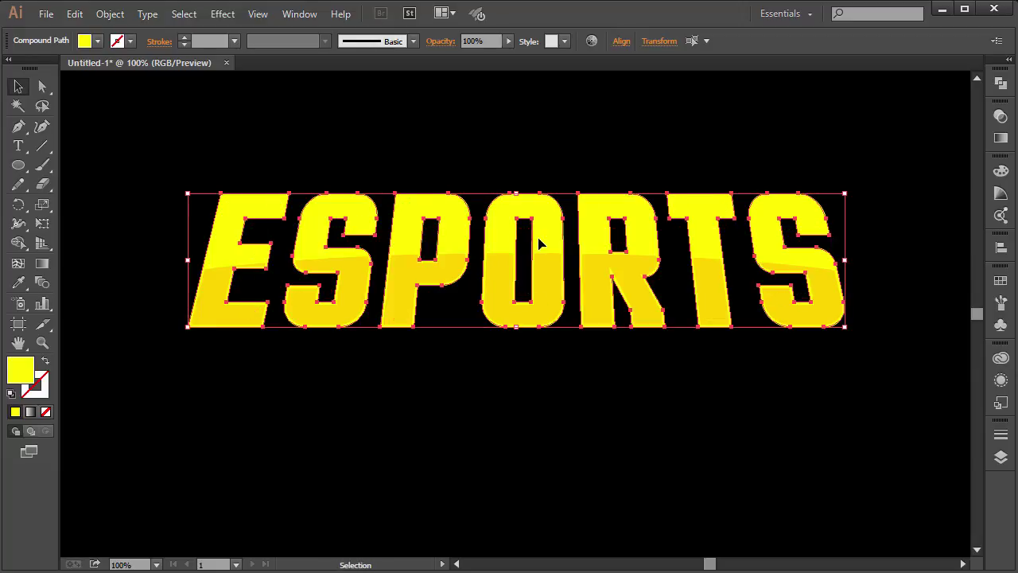
double_click(22, 369)
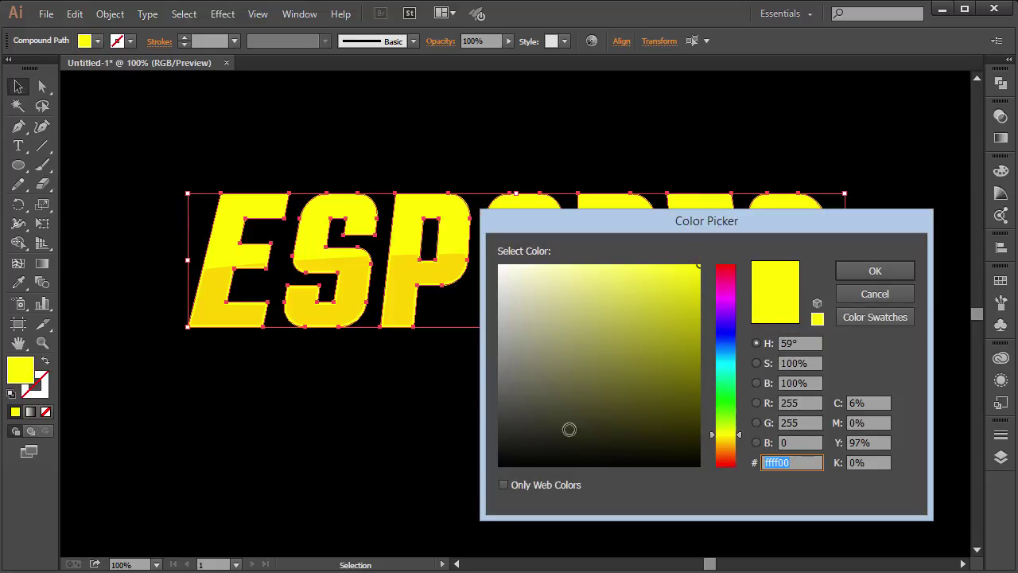
mouse_move(570, 430)
left_mouse_down()
mouse_move(500, 463)
mouse_move(498, 539)
left_mouse_up()
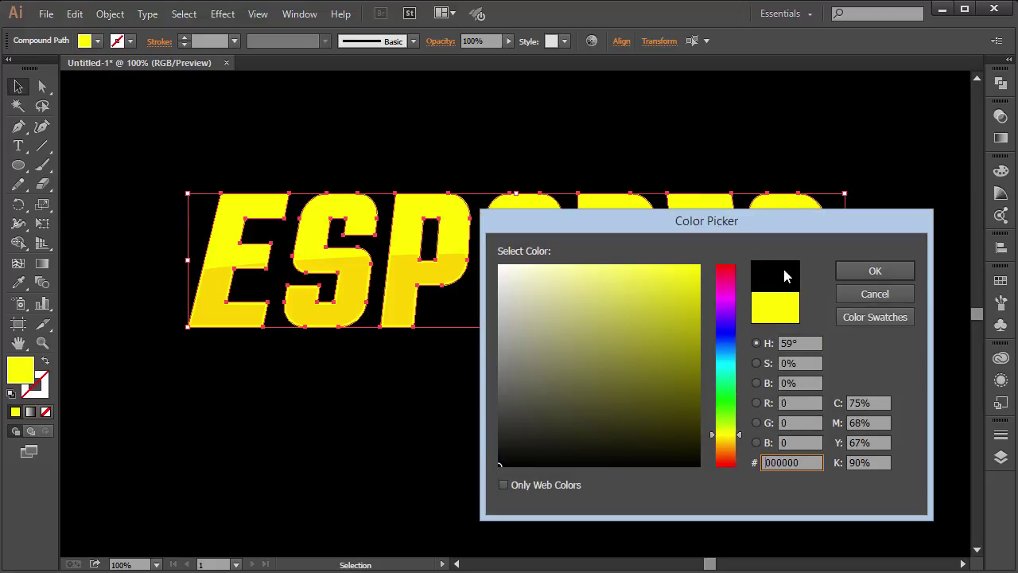
left_click_drag(651, 287, 470, 242)
left_click(869, 266)
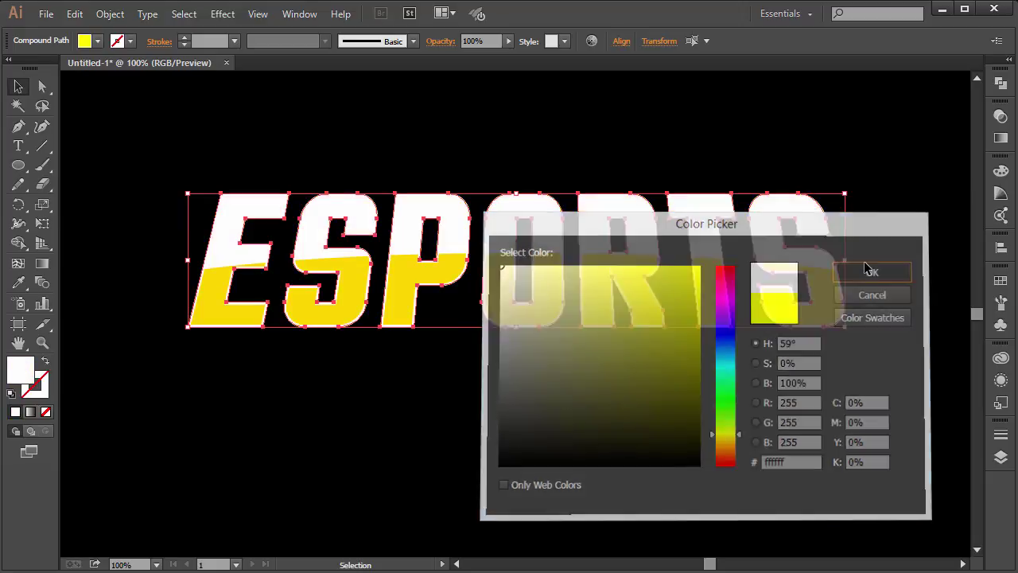
Send the white ESPORTS letters to the back and nudge them slightly down to form a thin lower edge
right_click(382, 222)
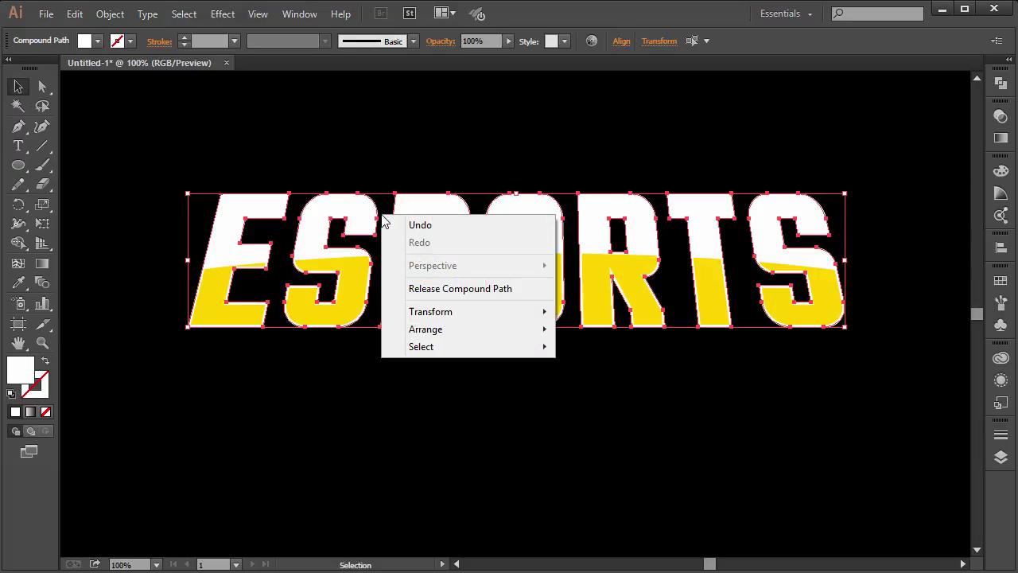
mouse_move(457, 338)
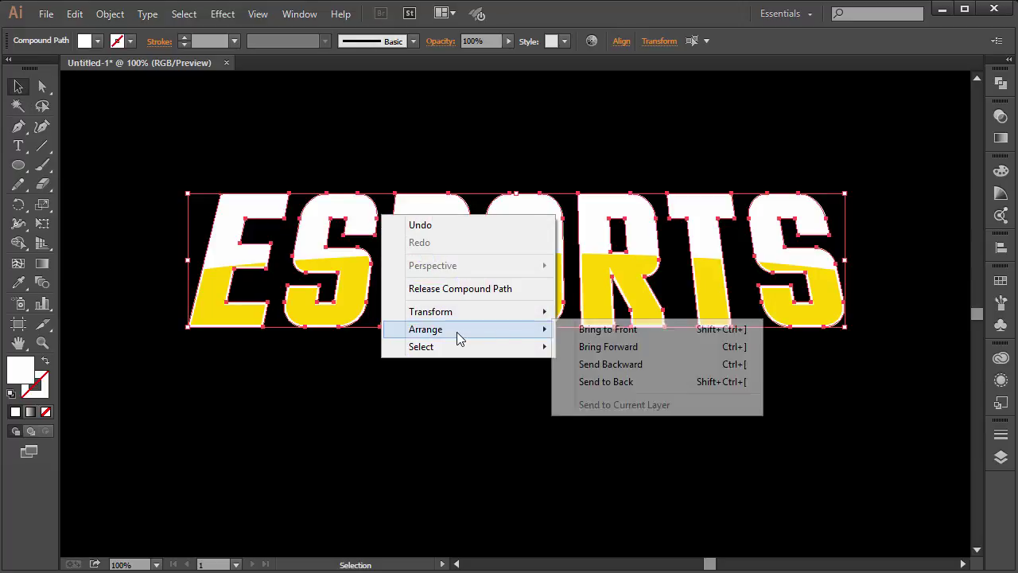
left_click(630, 383)
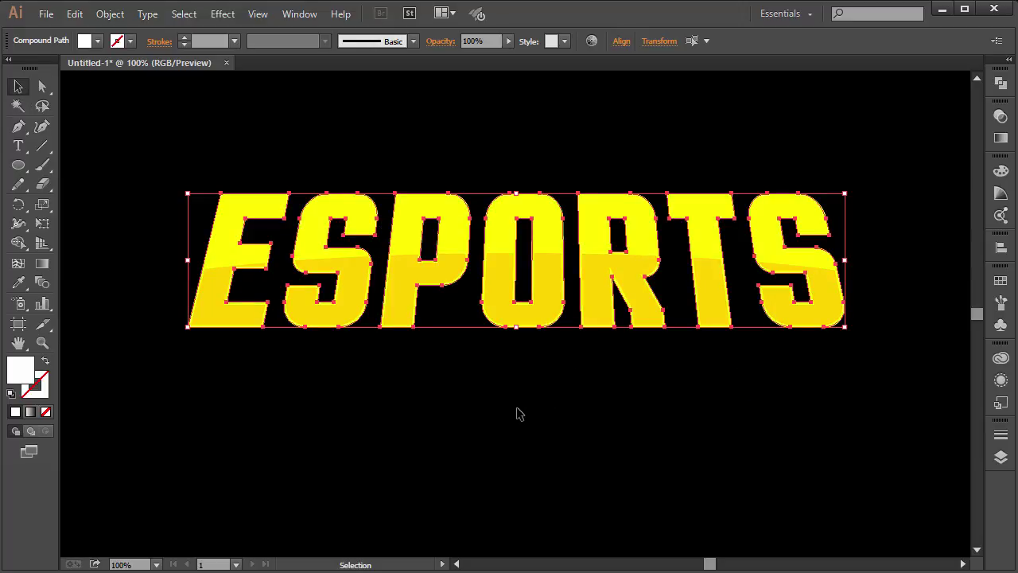
key("Down")
key("Down")
key("Down")
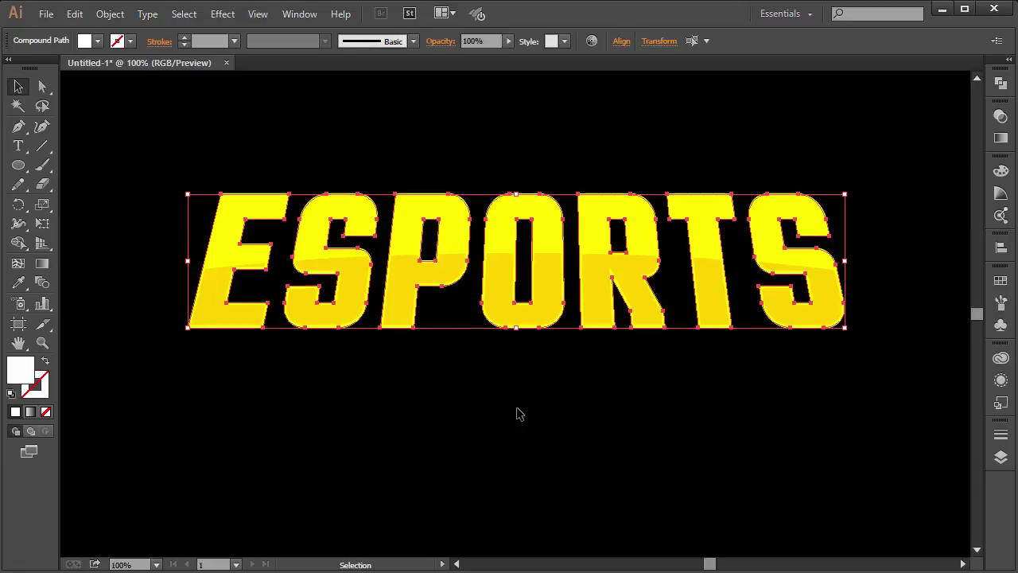
key("Down")
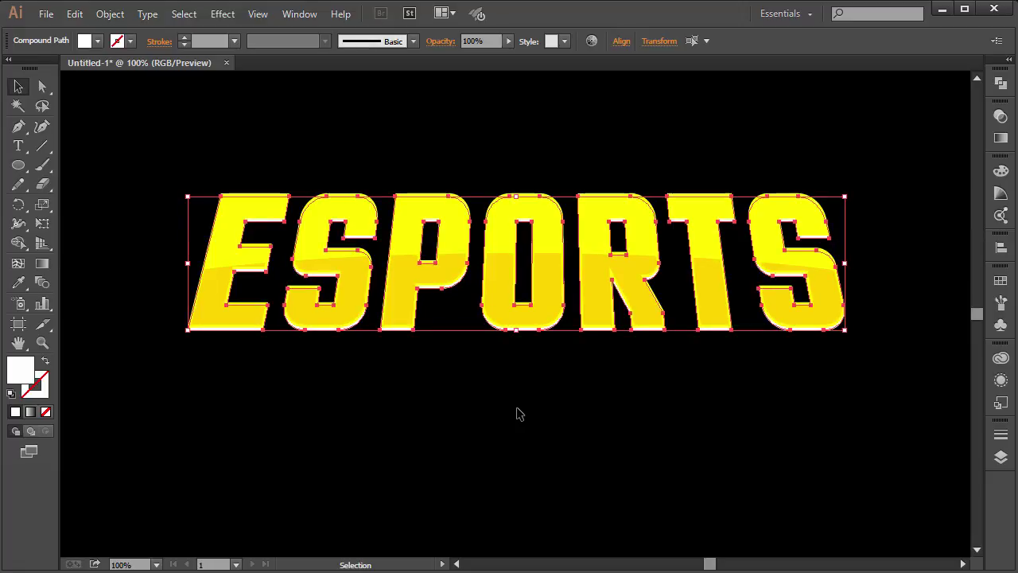
left_click(517, 413)
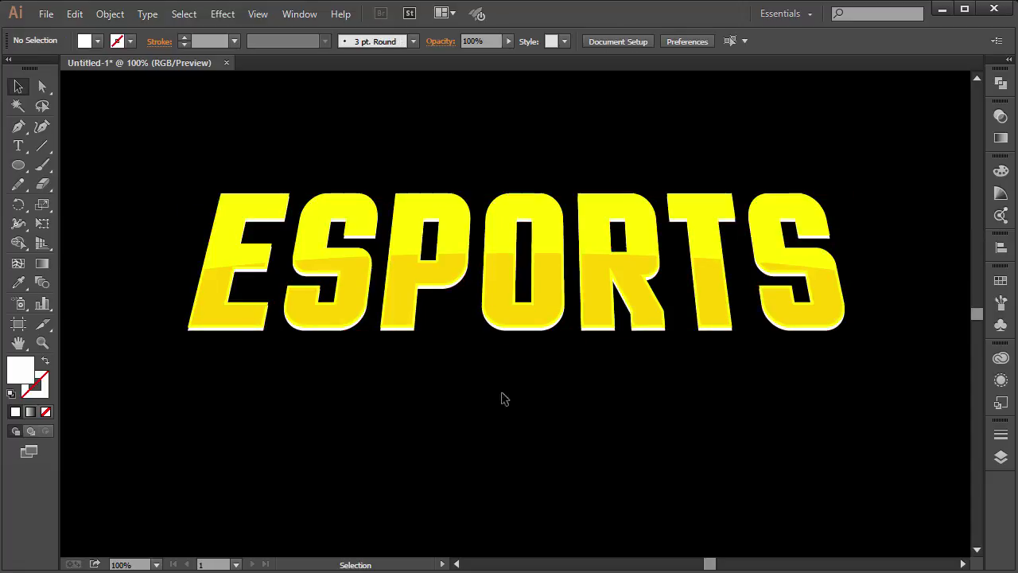
Select all seven white ESPORTS letters behind the yellow ones and duplicate them in place
left_click(335, 335)
left_click(271, 333, "shift")
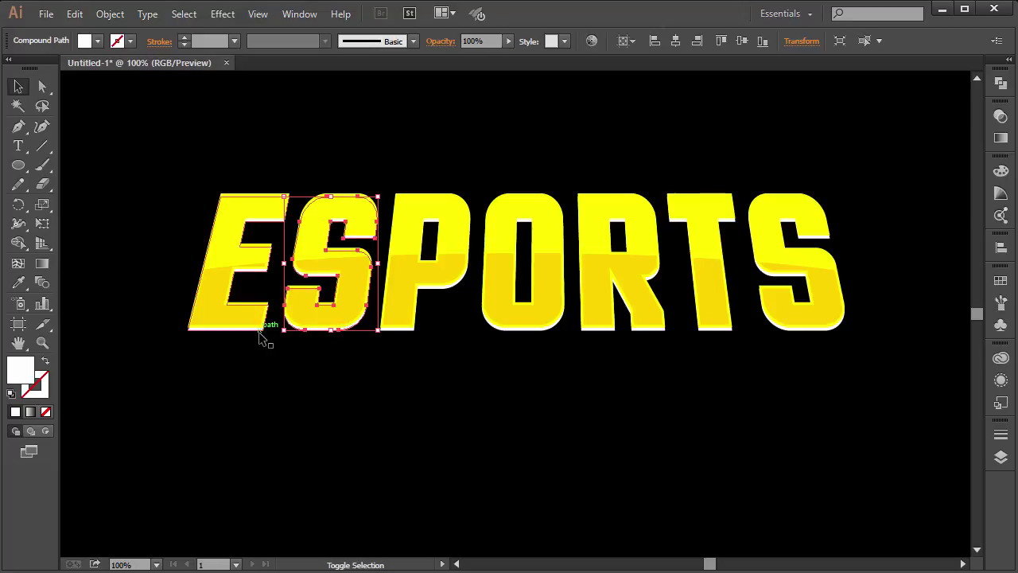
left_click(392, 327, "shift")
left_click(513, 326, "shift")
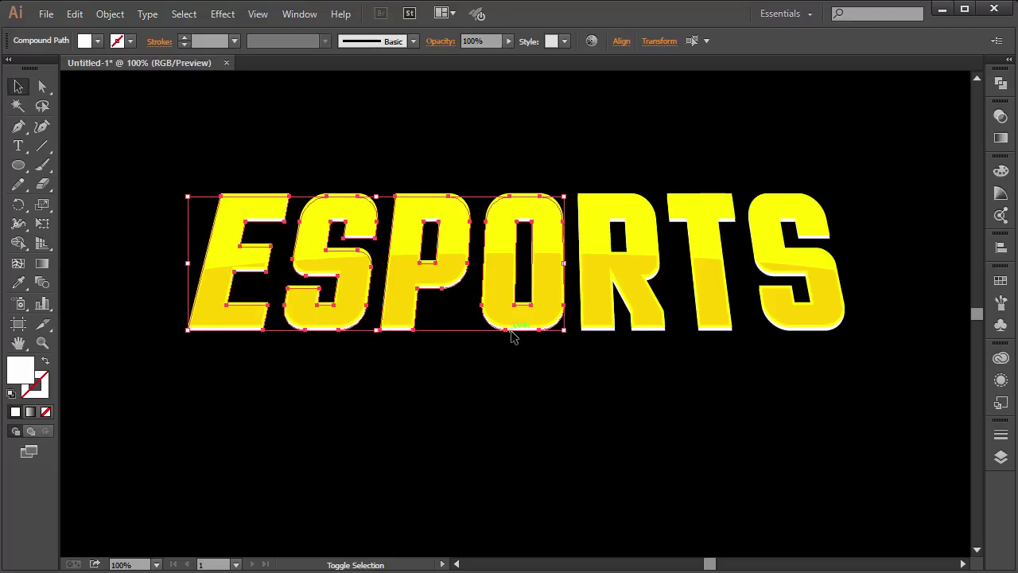
left_click(592, 335, "shift")
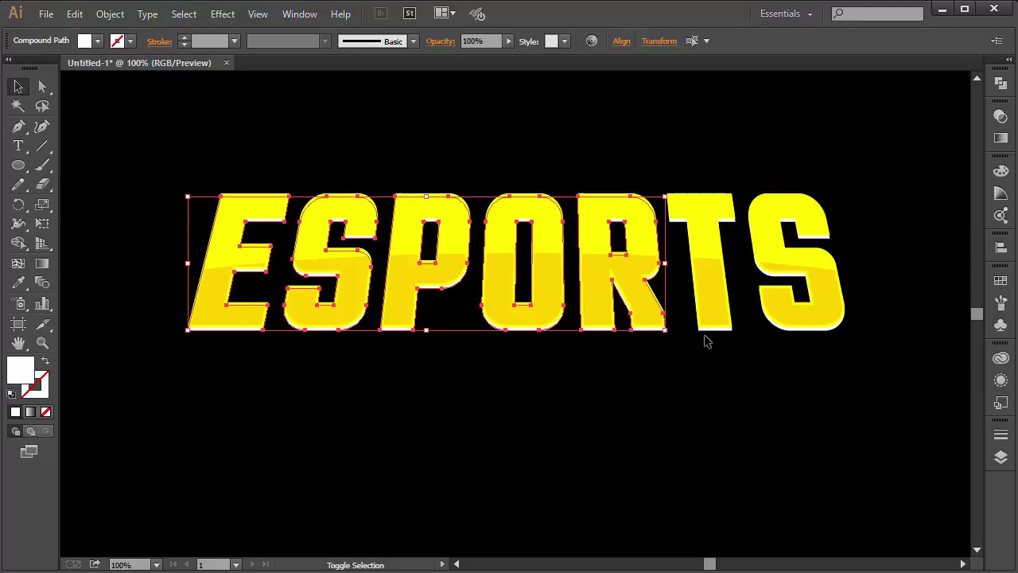
left_click(710, 334, "shift")
left_click(796, 334, "shift")
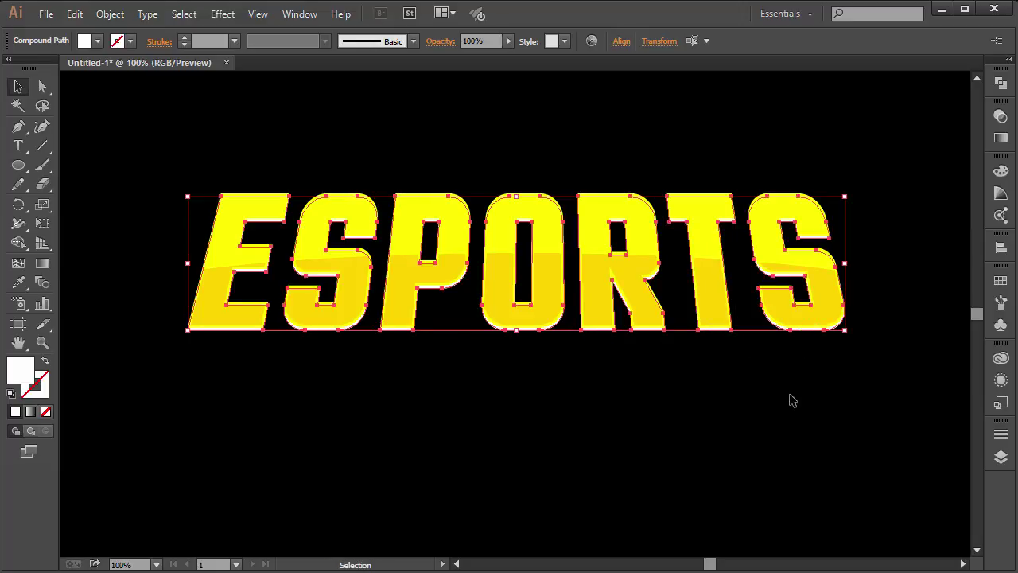
key("a")
key("v")
Nudge the duplicated white letters a few pixels further down and send them to the back
key("Down")
key("Down")
key("Down")
key("Down")
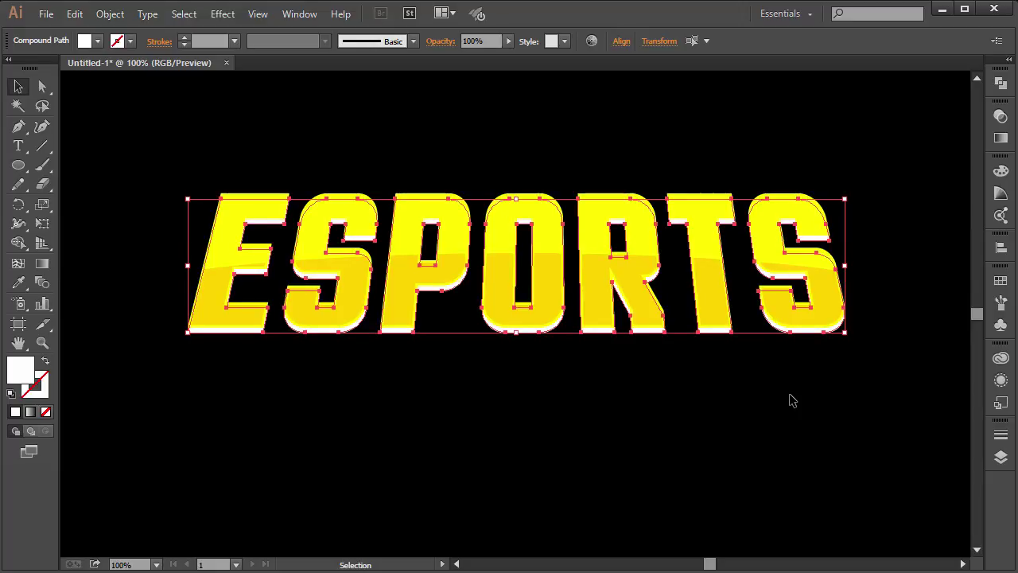
right_click(657, 303)
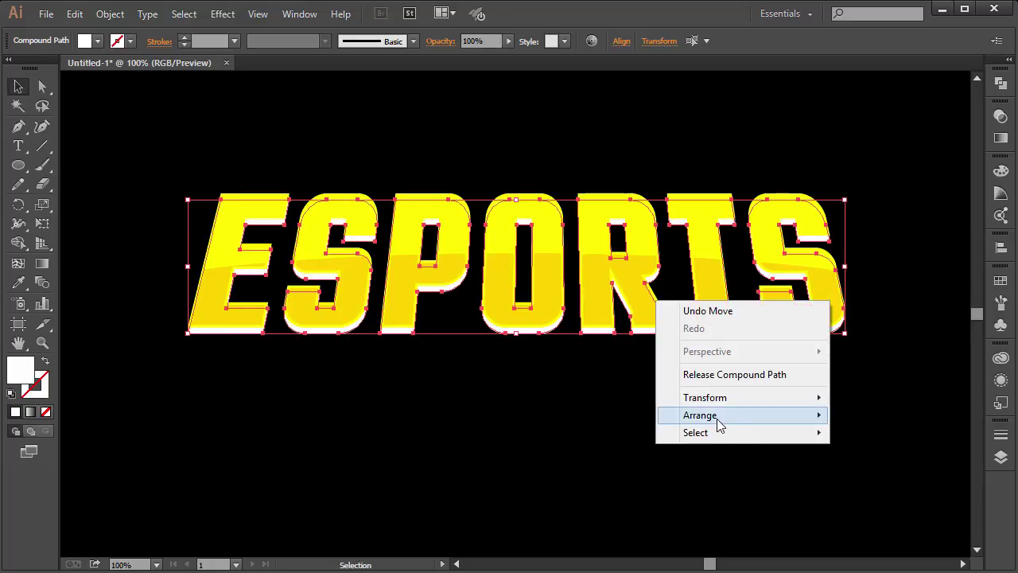
mouse_move(720, 417)
left_click(858, 471)
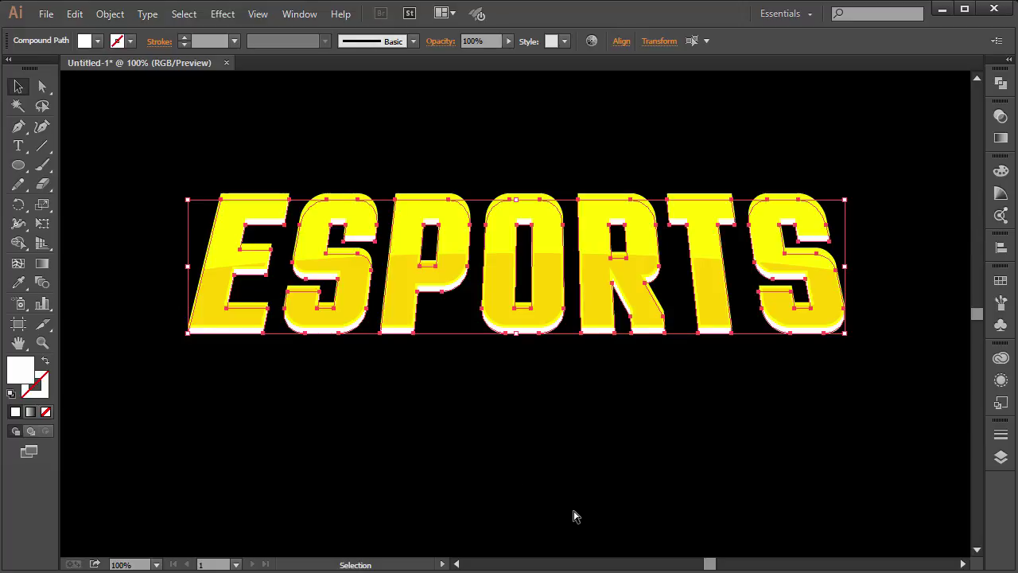
key("ctrl+minus")
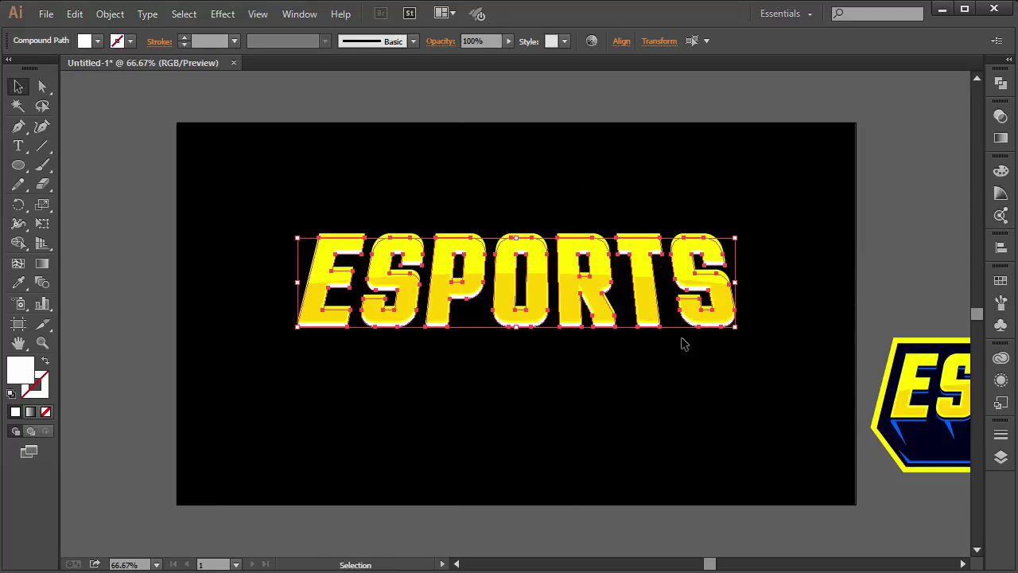
Fill the rearmost duplicated ESPORTS letters with the bright blue sampled from the reference logo's accents
key("i")
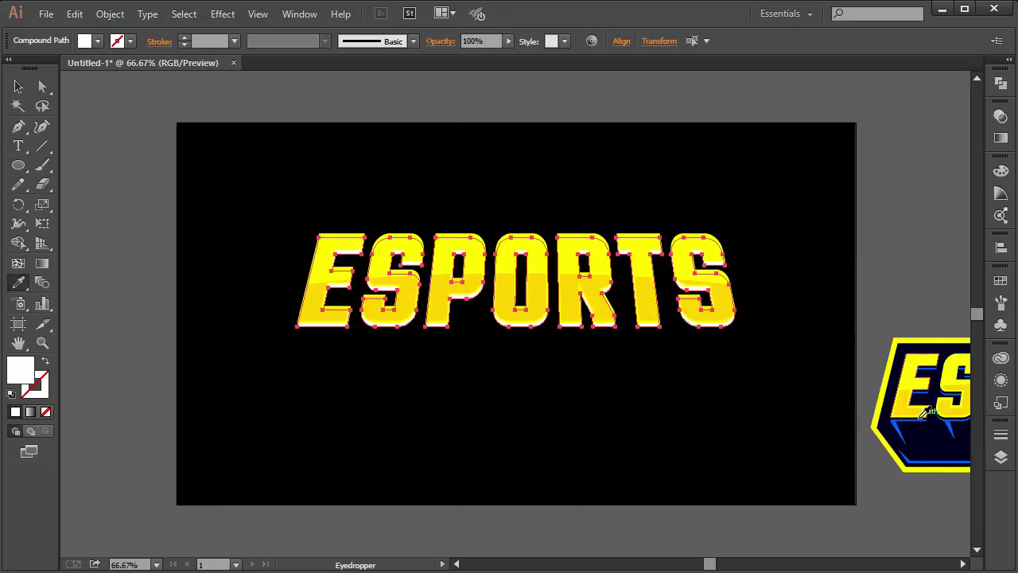
left_click(899, 430)
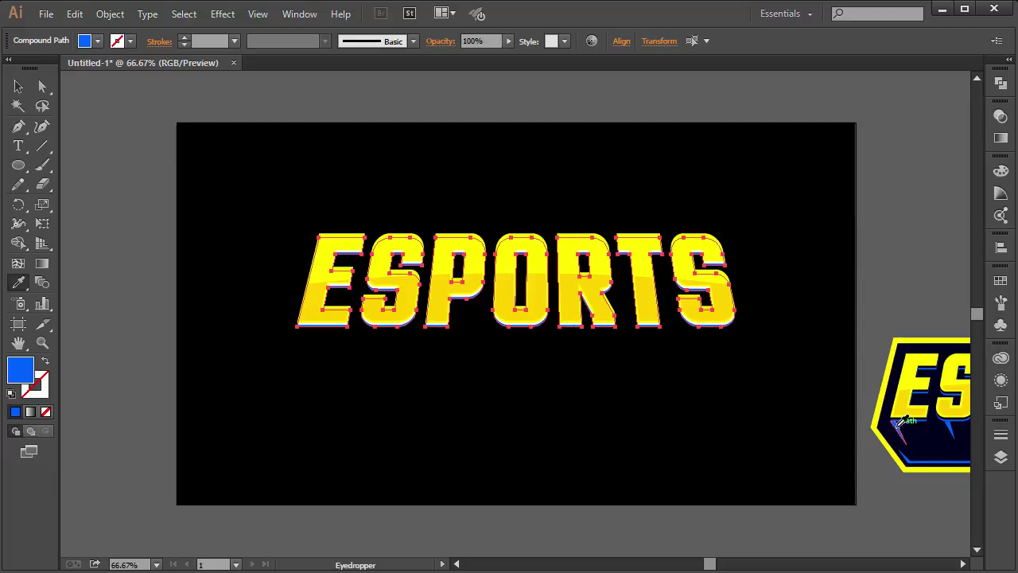
key("v")
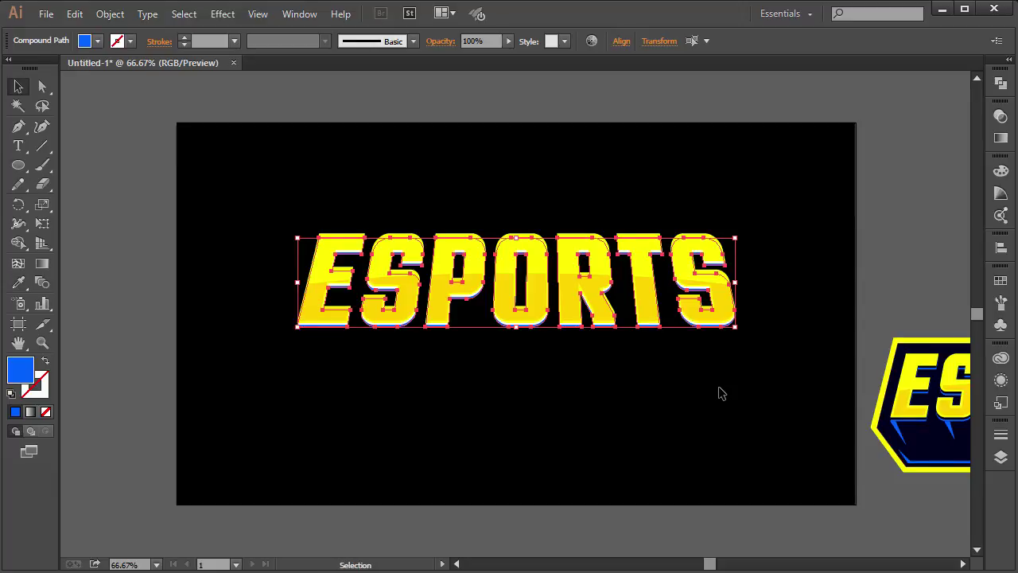
key("ctrl+shift+a")
key("ctrl+1")
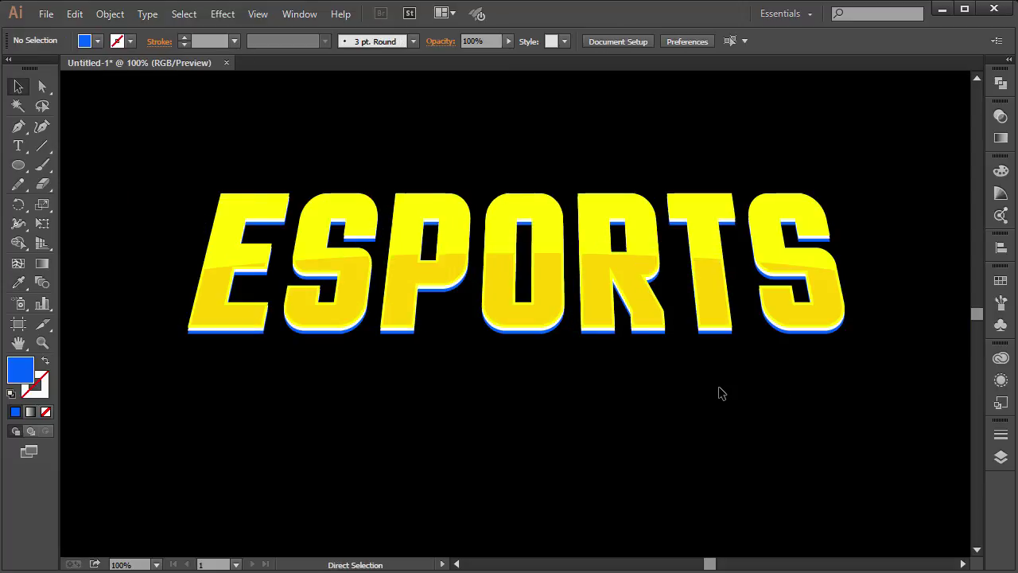
key("ctrl+minus")
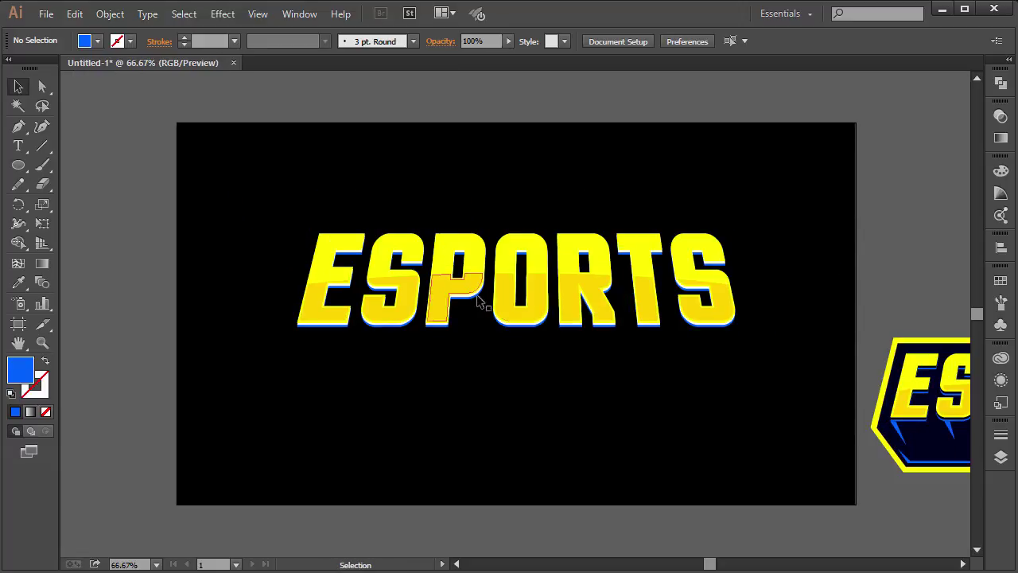
Select the seven white ESPORTS letters above the blue layer and fill them with the dark navy sampled from the reference logo's background
left_click(709, 327)
left_click(645, 329, "shift")
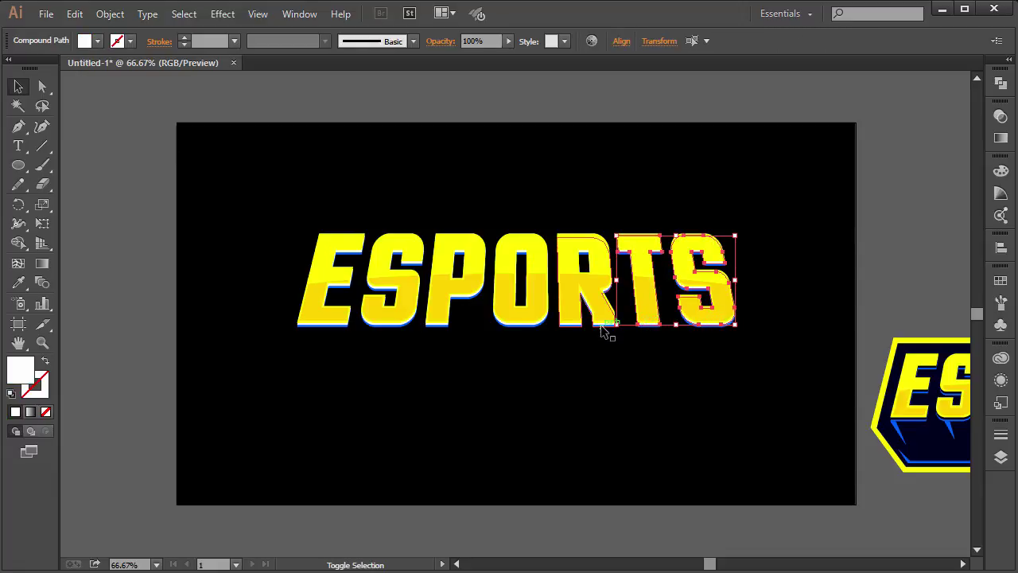
key("a")
key("ctrl+1")
key("v")
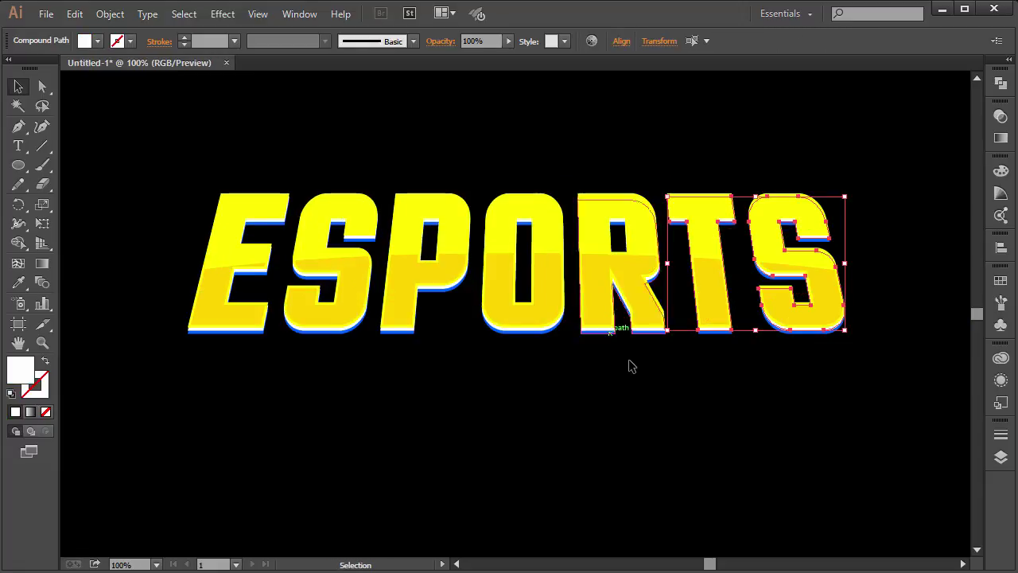
left_click(611, 334, "shift")
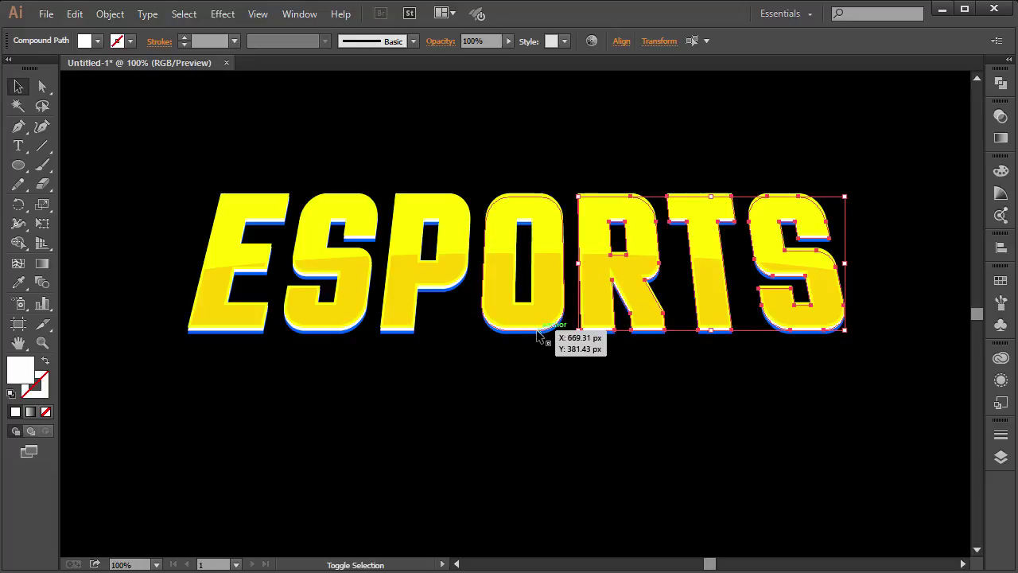
left_click(546, 334, "shift")
left_click(411, 334, "shift")
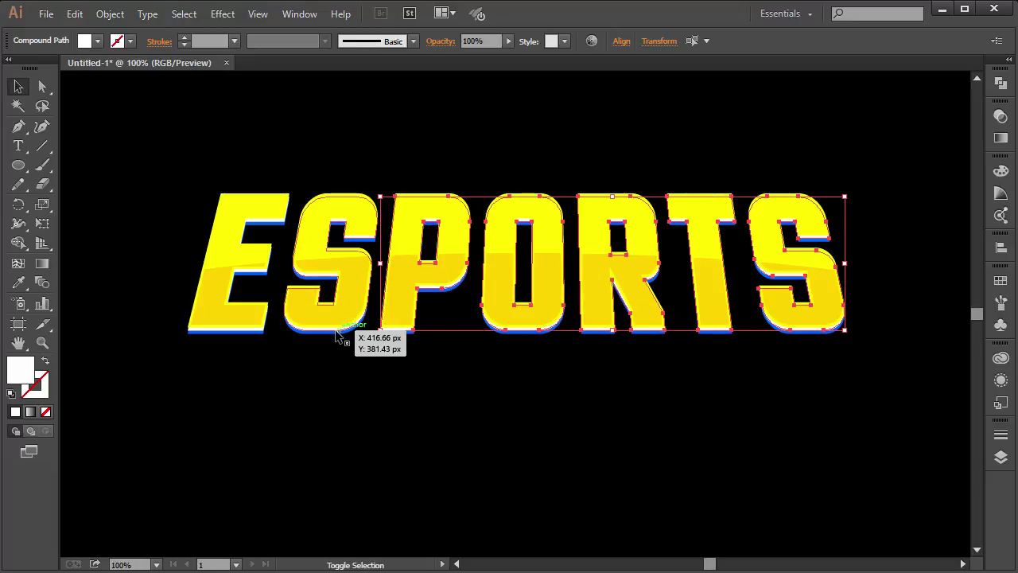
left_click(338, 335, "shift")
left_click(253, 334, "shift")
key("ctrl+minus")
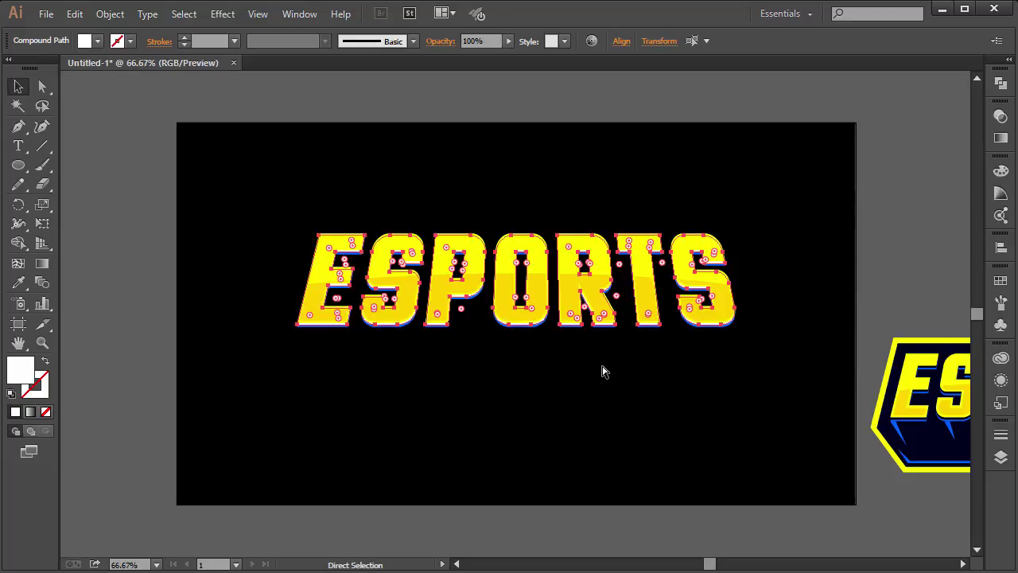
key("i")
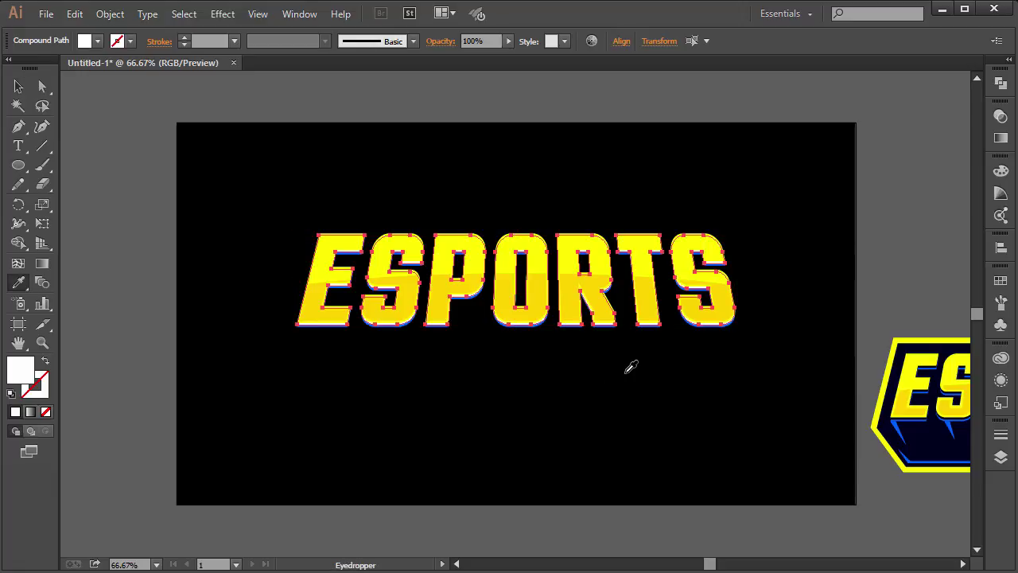
left_click(927, 441)
key("v")
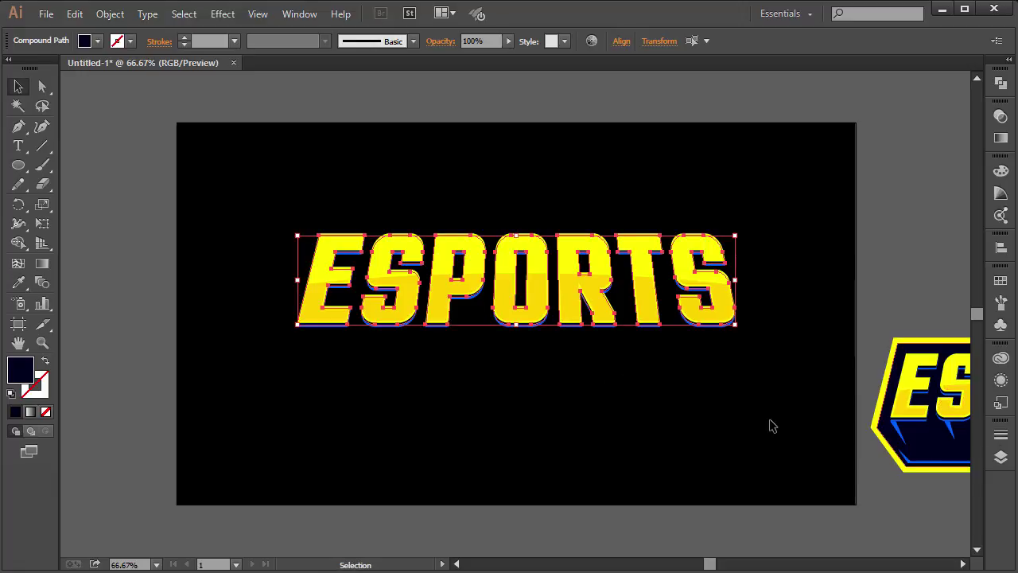
left_click(703, 405)
key("ctrl+1")
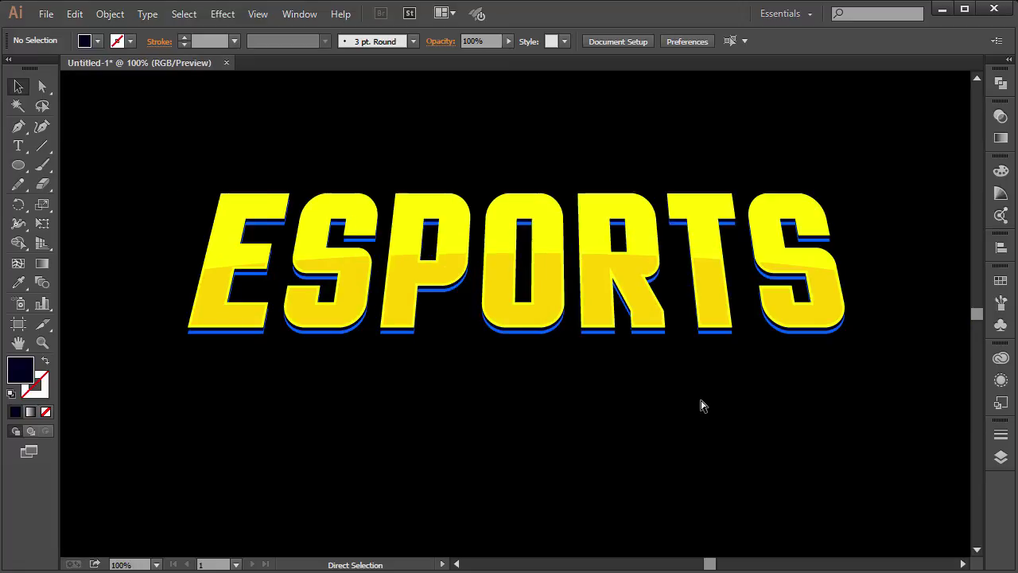
key("ctrl+minus")
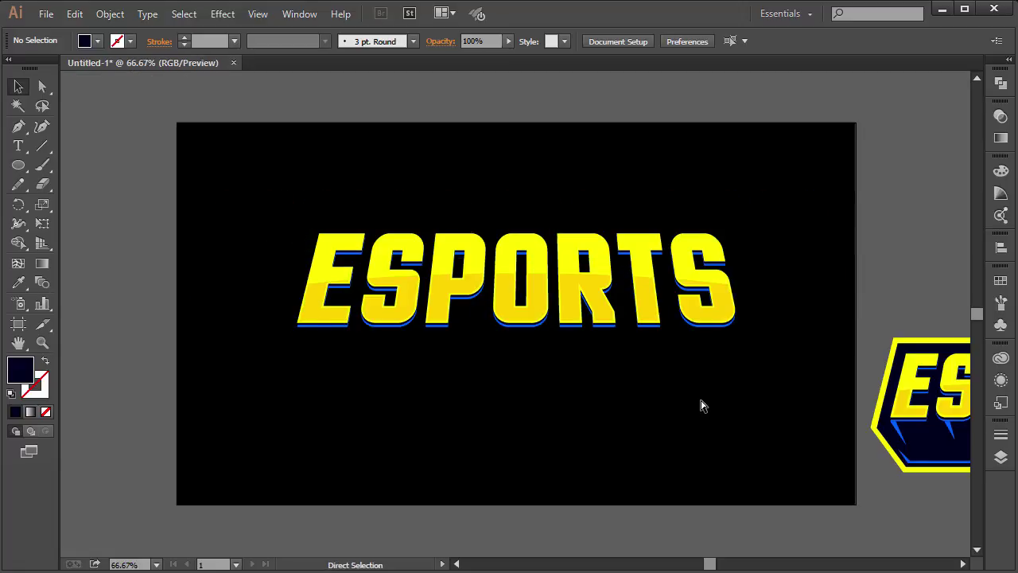
Add the text TEAM below ESPORTS in Motion Control Neue Lite Bold and scale it to about 43 pt
key("ctrl+1")
key("ctrl+minus")
key("ctrl+minus")
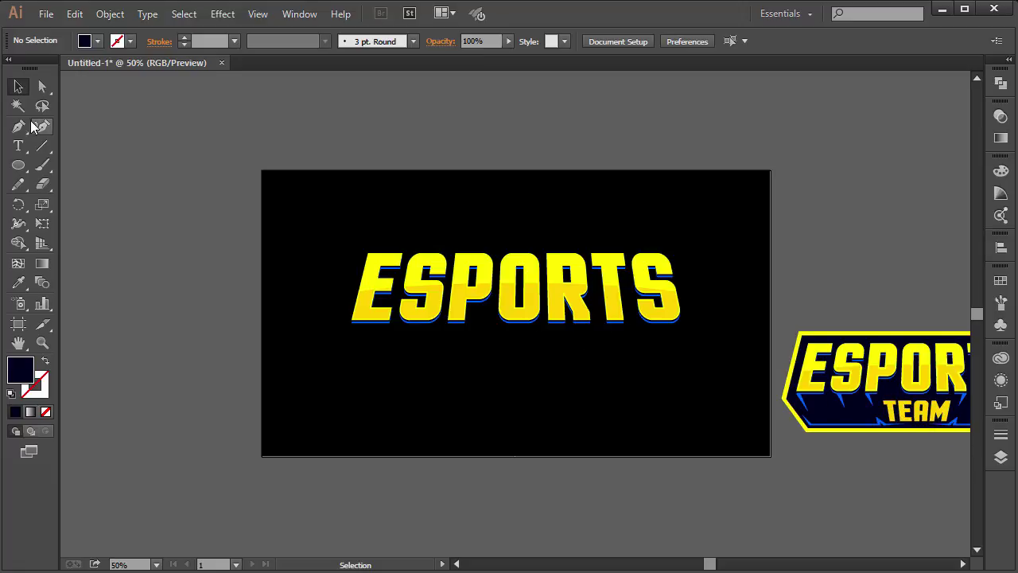
left_click(18, 146)
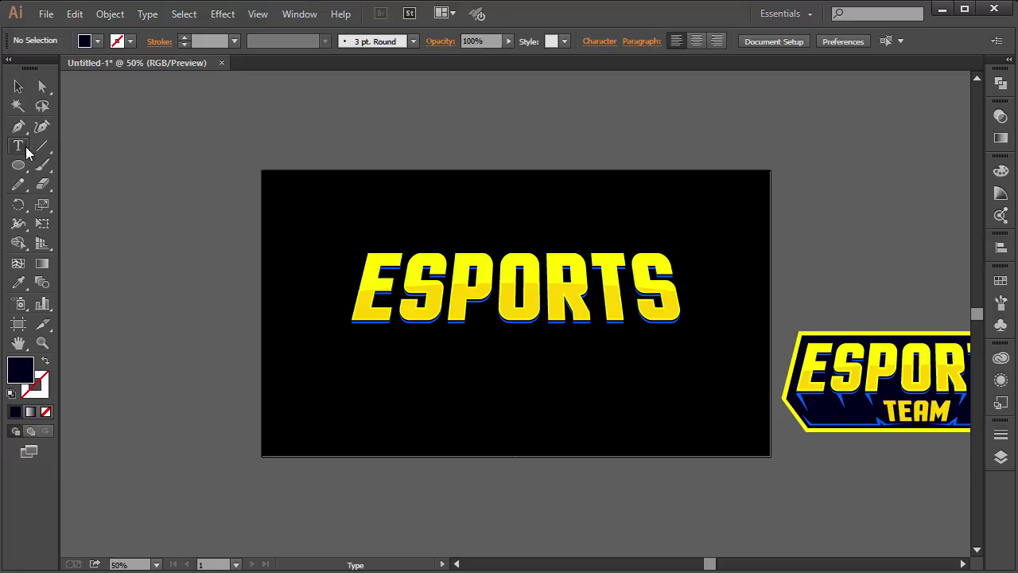
left_click(454, 373)
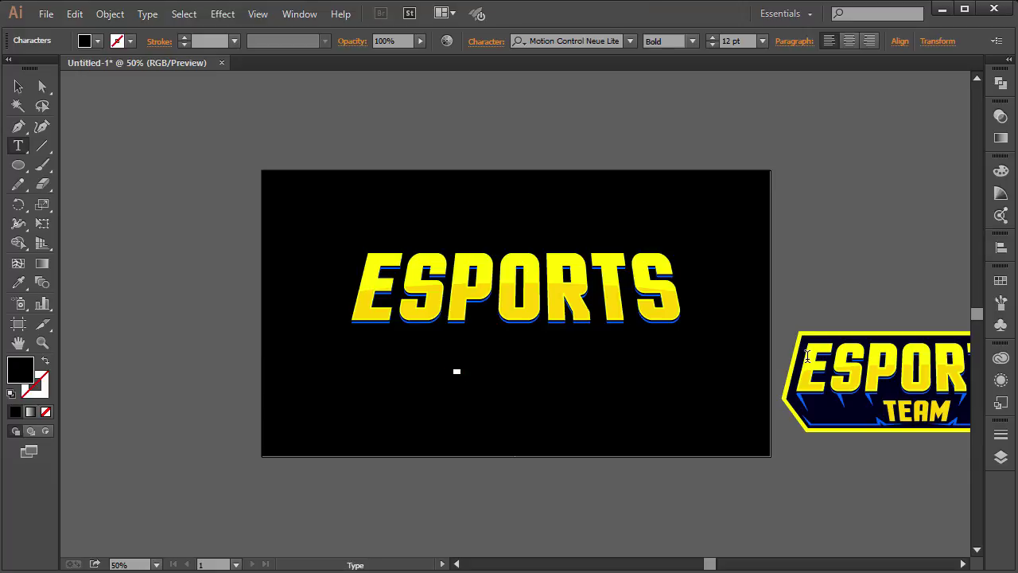
key("Escape")
left_click_drag(451, 377, 658, 331)
key("Escape")
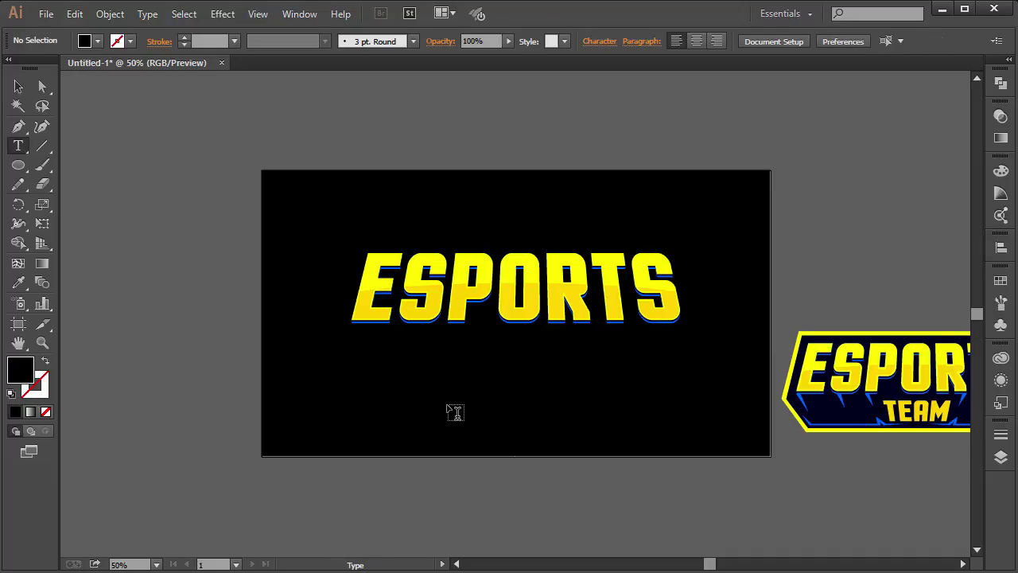
key("v")
left_click(473, 362)
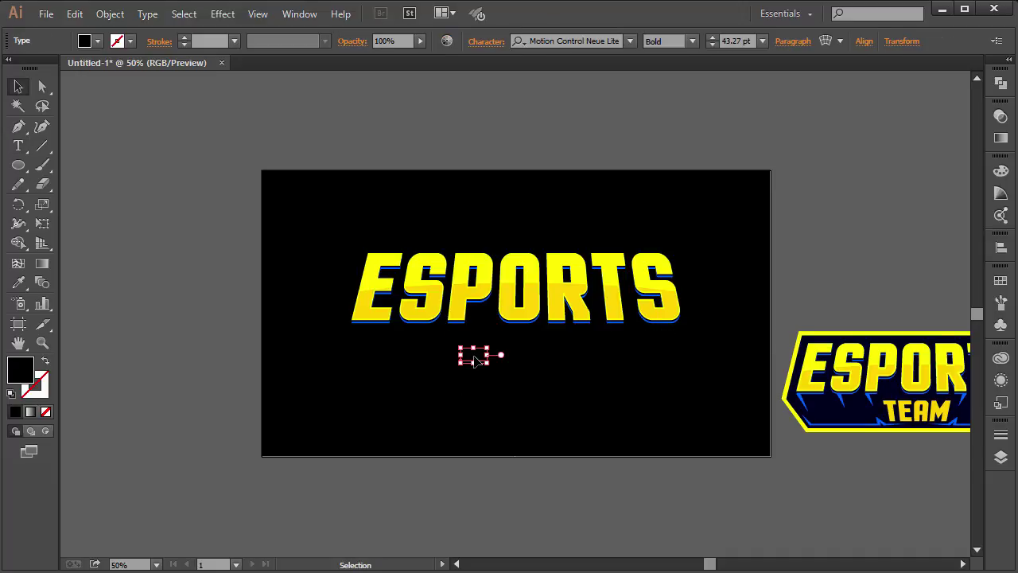
Fill the TEAM text with the darker golden yellow sampled from the reference logo and expand it into shapes
key("i")
left_click(952, 368)
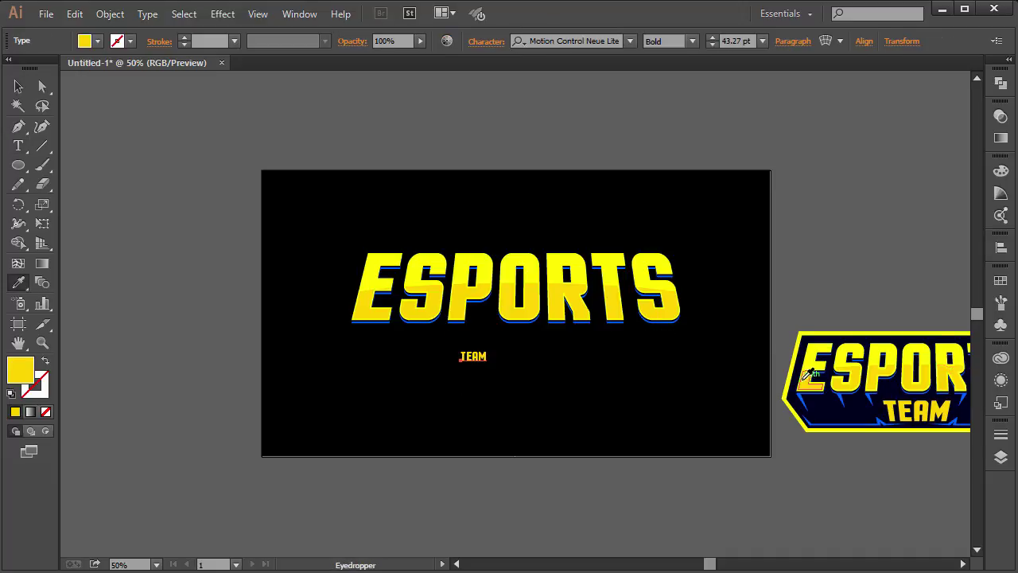
key("v")
key("ctrl+plus")
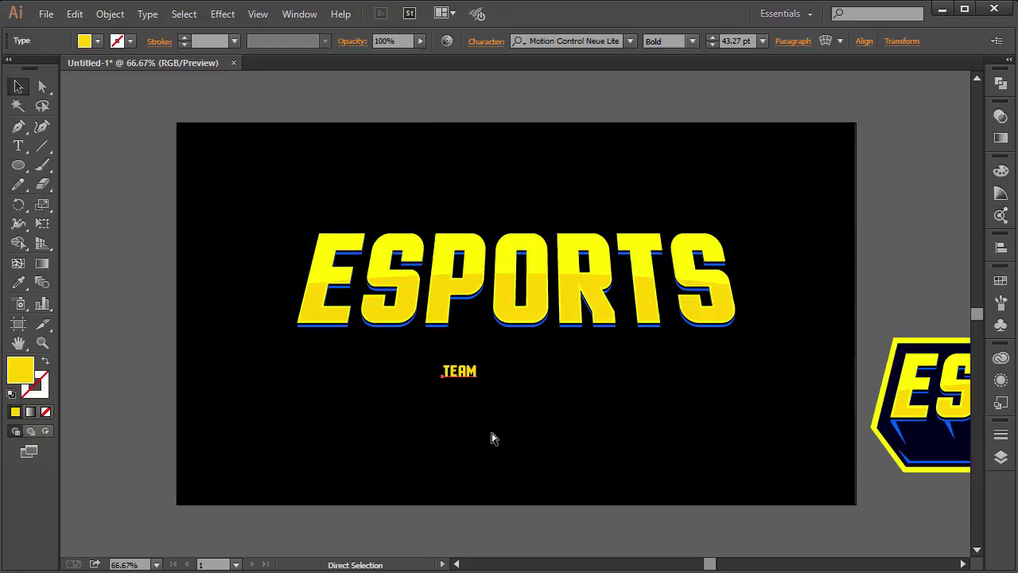
key("ctrl+plus")
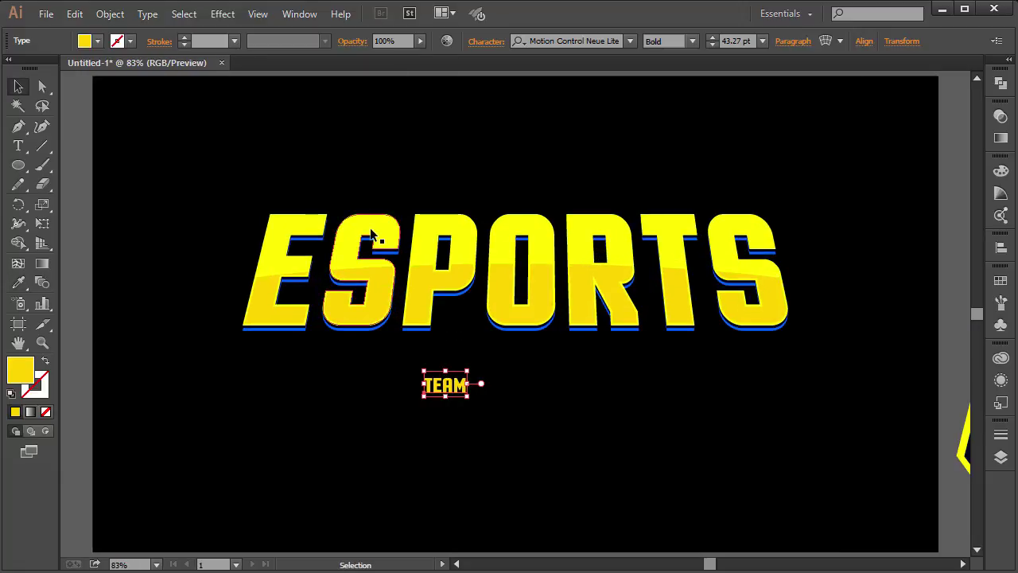
left_click(109, 14)
left_click(144, 183)
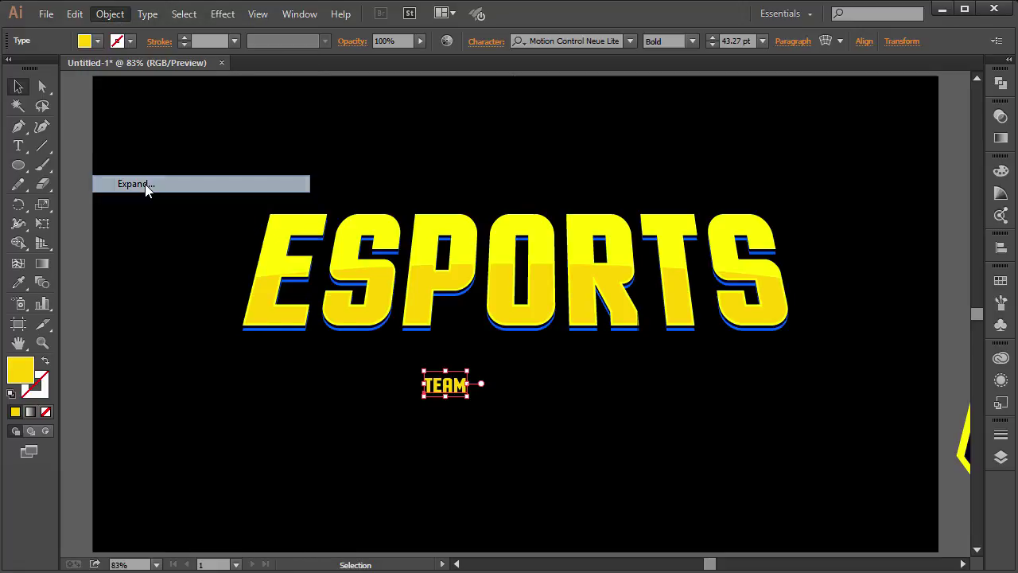
key("Return")
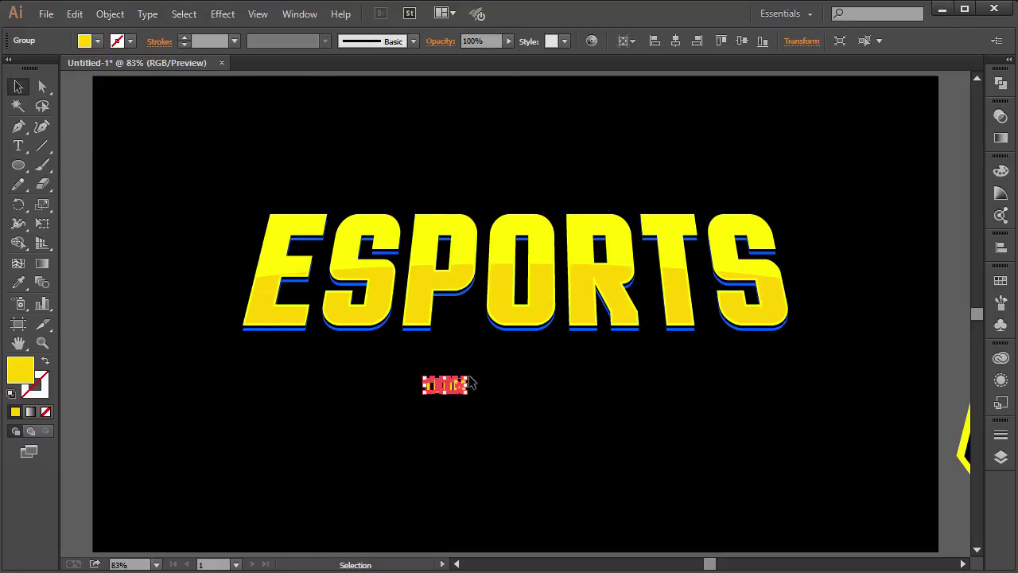
Enlarge the TEAM lettering to about three times its size and centre it horizontally just beneath ESPORTS
left_click_drag(468, 393, 511, 409)
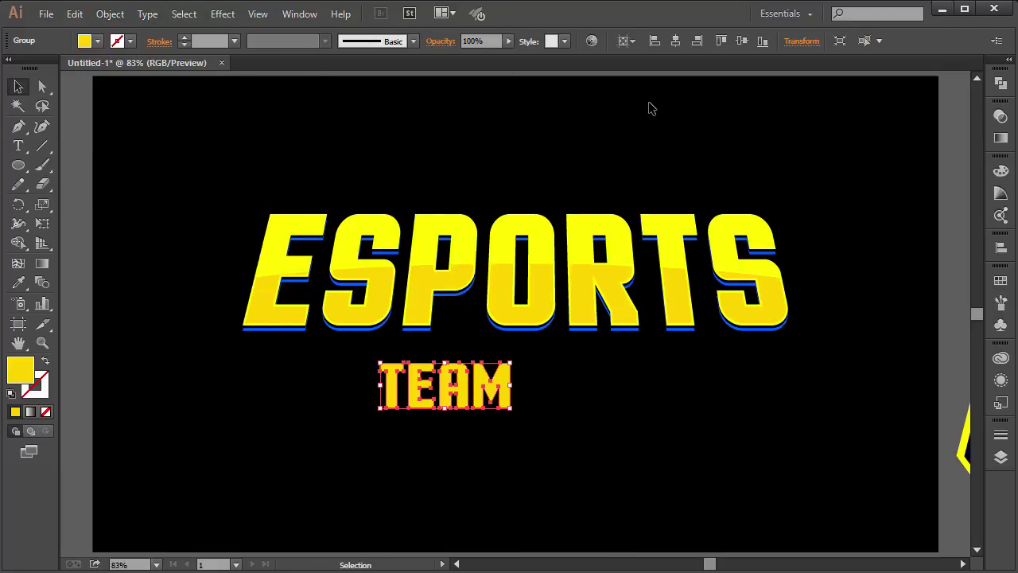
left_click(676, 41)
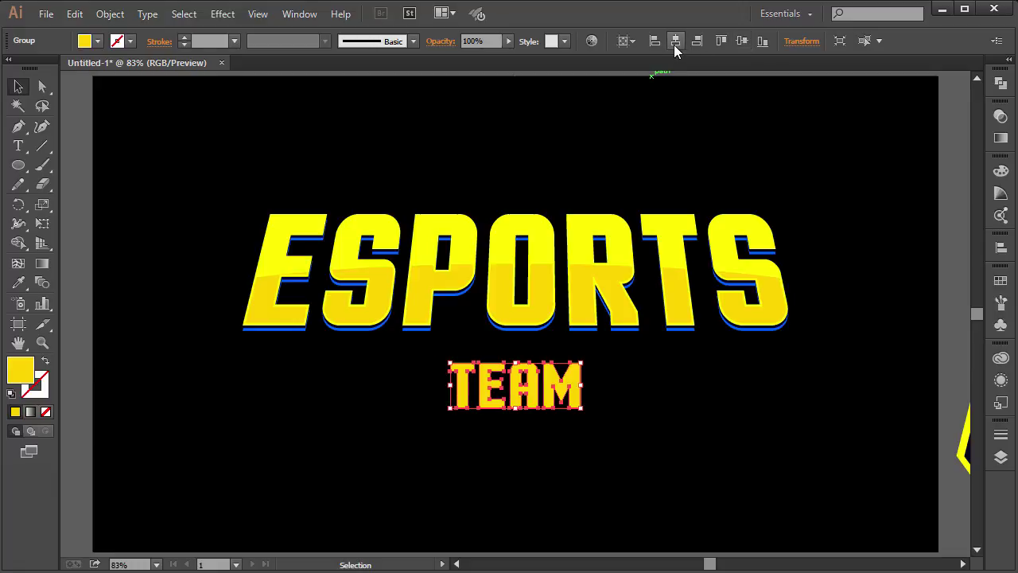
key("shift+Up")
key("shift+Up")
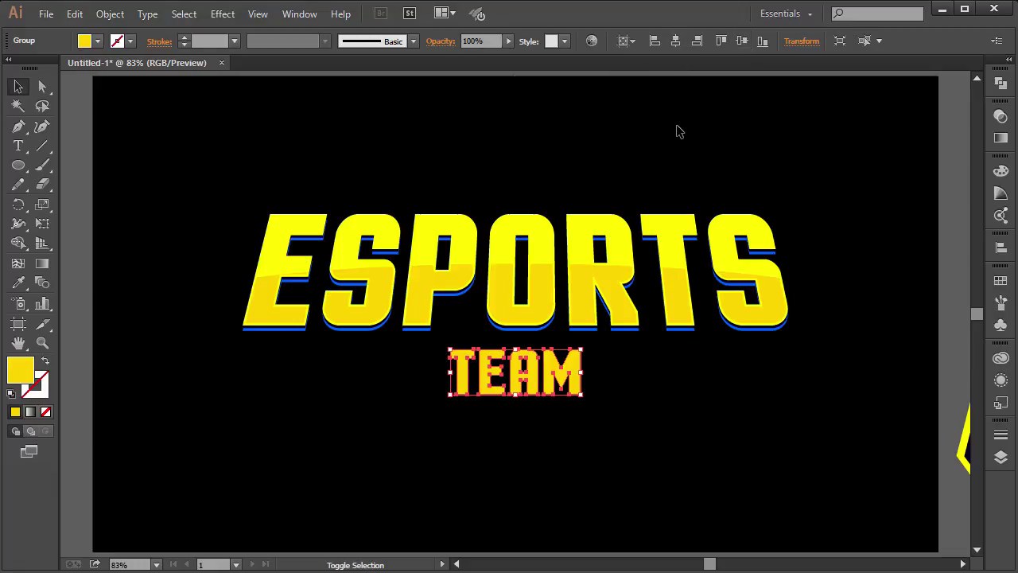
key("shift+Up")
left_click(648, 389)
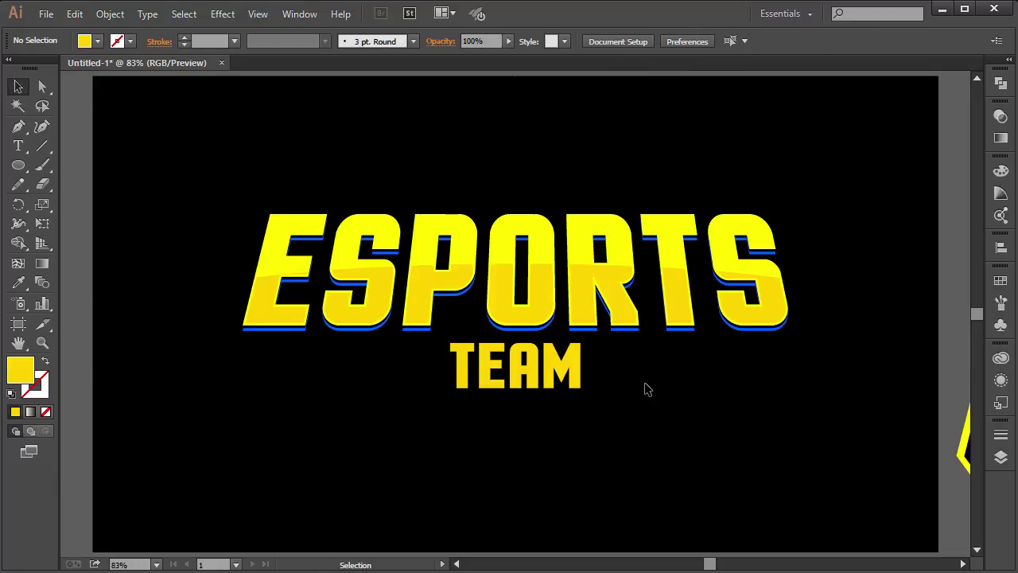
Try a Free Distort on the TEAM lettering with both upper corners pulled slightly outward, and undo it
left_click(577, 364)
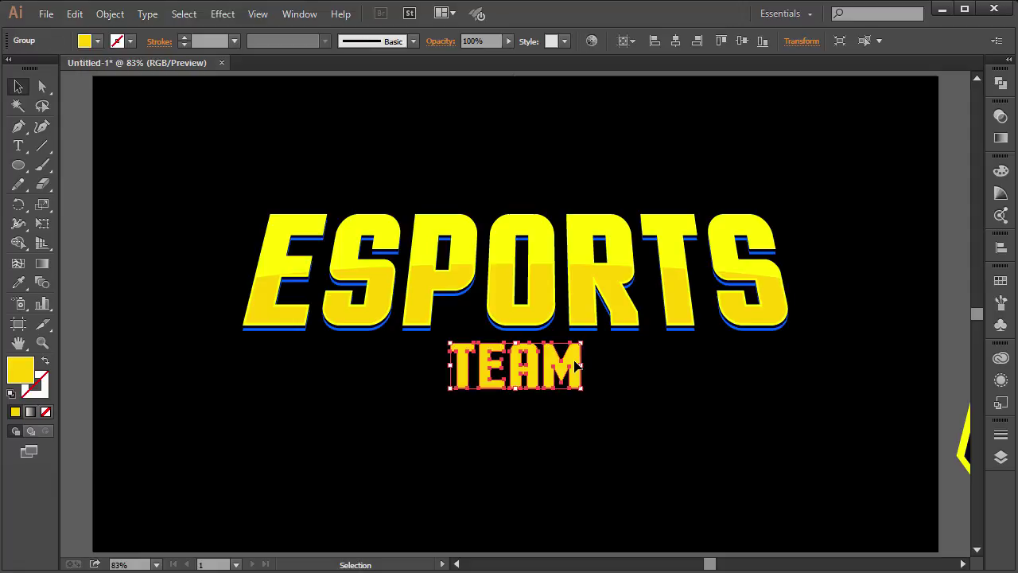
left_click(221, 13)
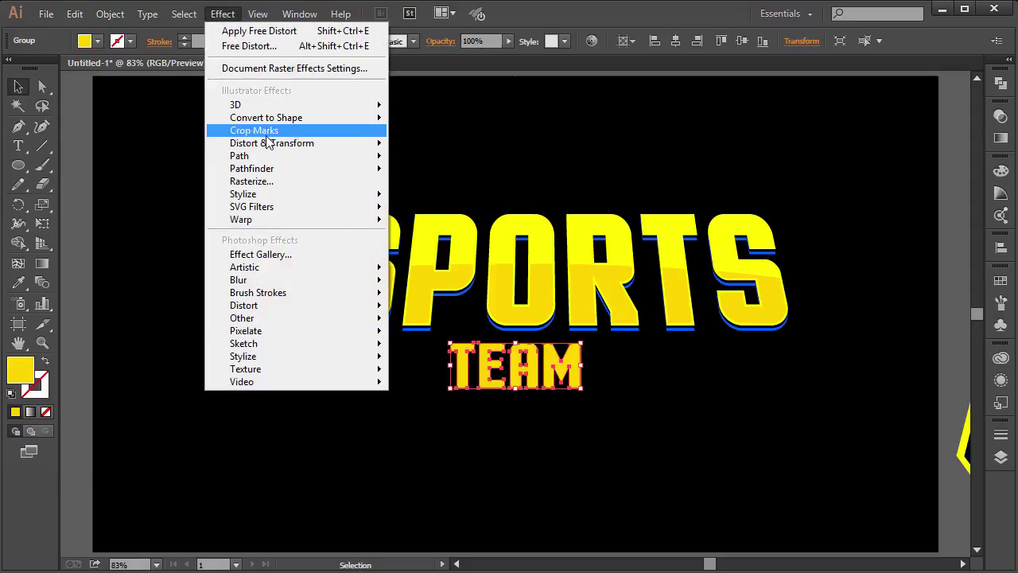
mouse_move(287, 143)
left_click(417, 148)
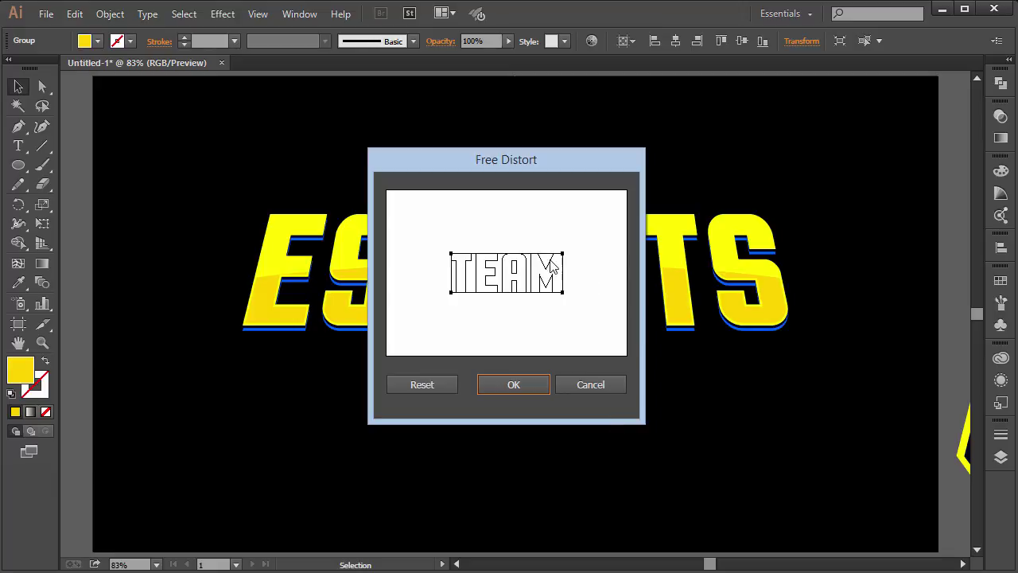
left_click_drag(567, 255, 572, 256)
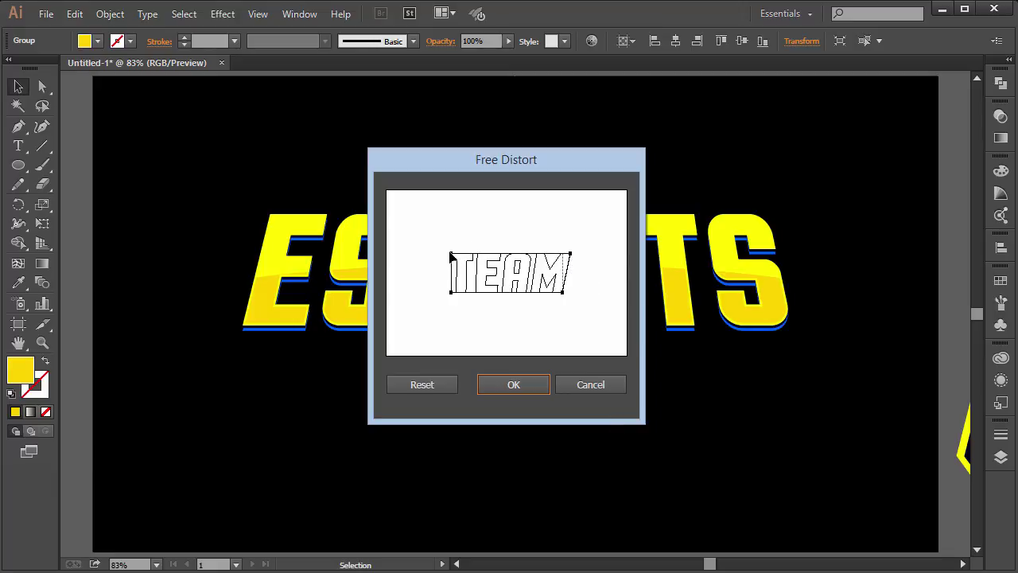
left_click_drag(451, 255, 443, 255)
left_click(513, 384)
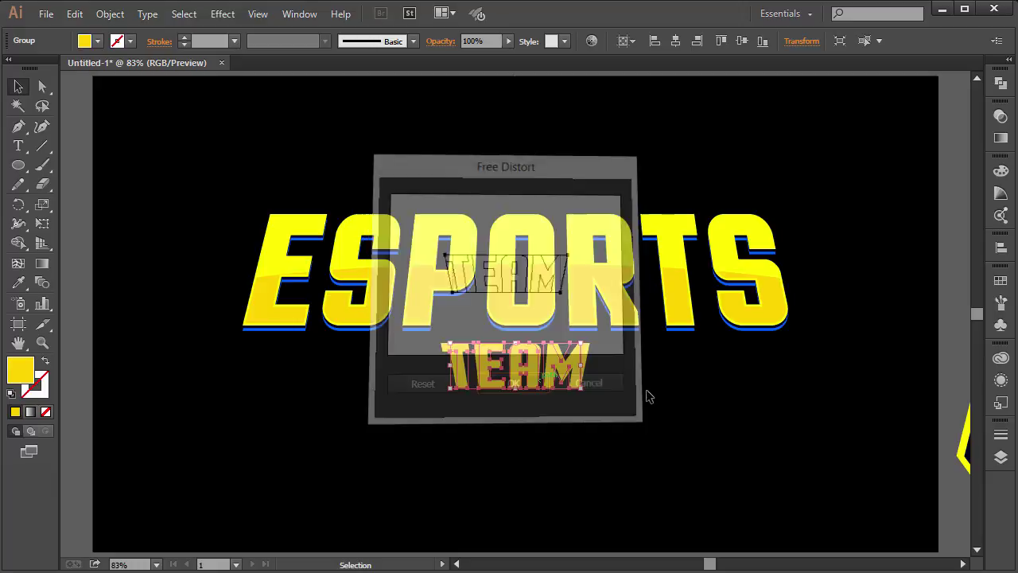
left_click(665, 398)
key("ctrl+z")
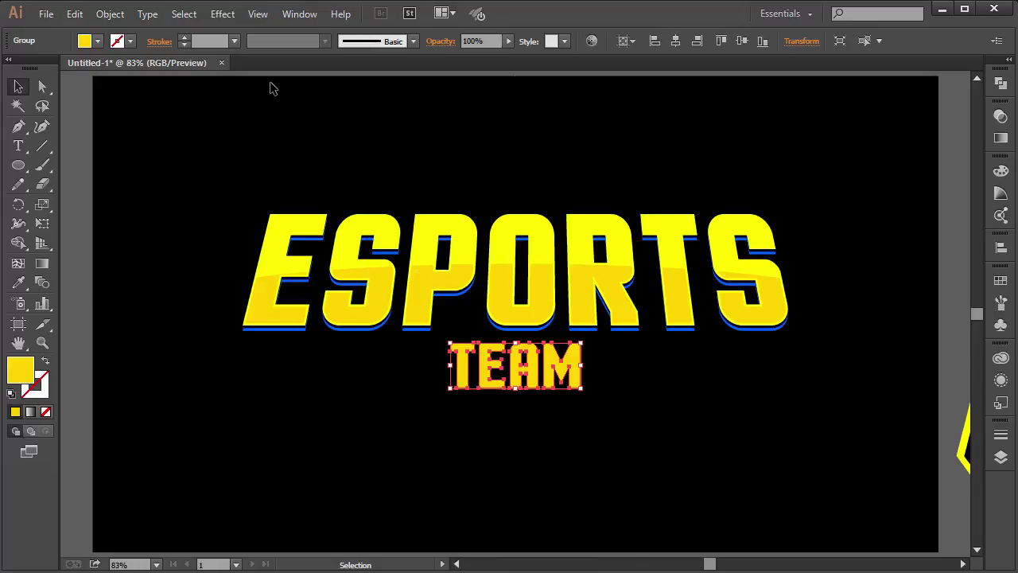
Free Distort the TEAM lettering by pulling both upper corners slightly outward, and expand its appearance
left_click(224, 15)
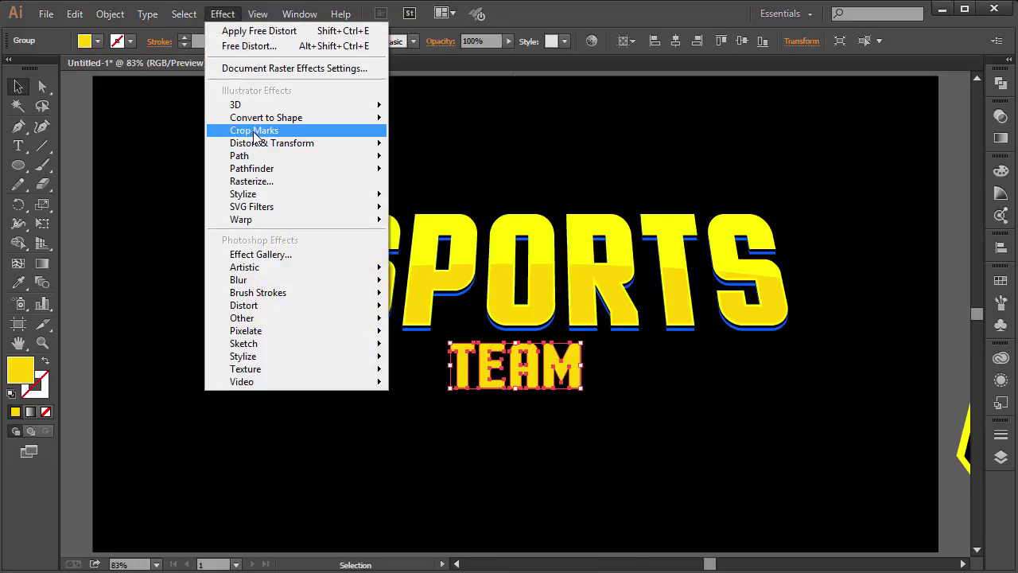
mouse_move(260, 145)
left_click(436, 146)
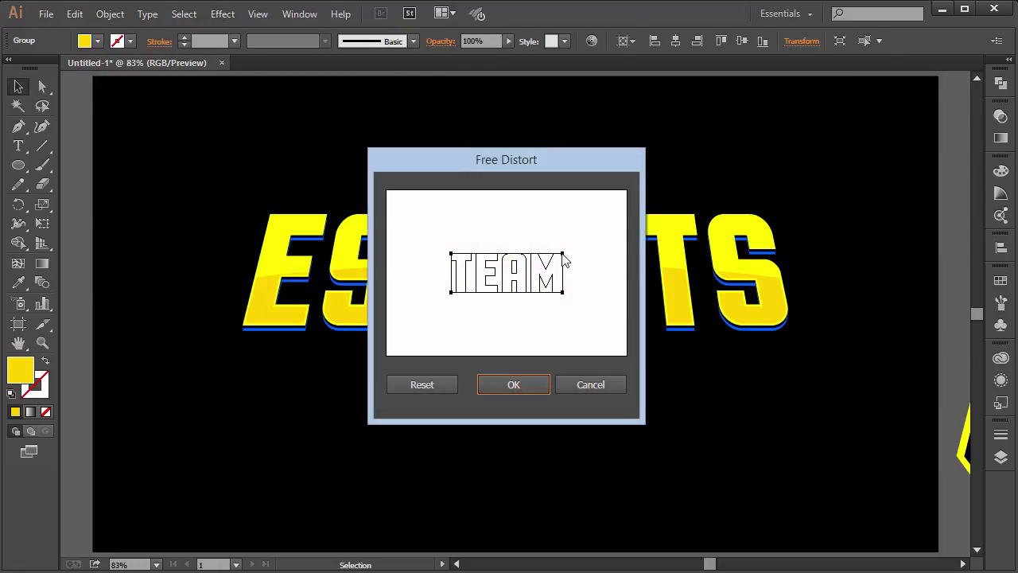
left_click_drag(563, 254, 570, 256)
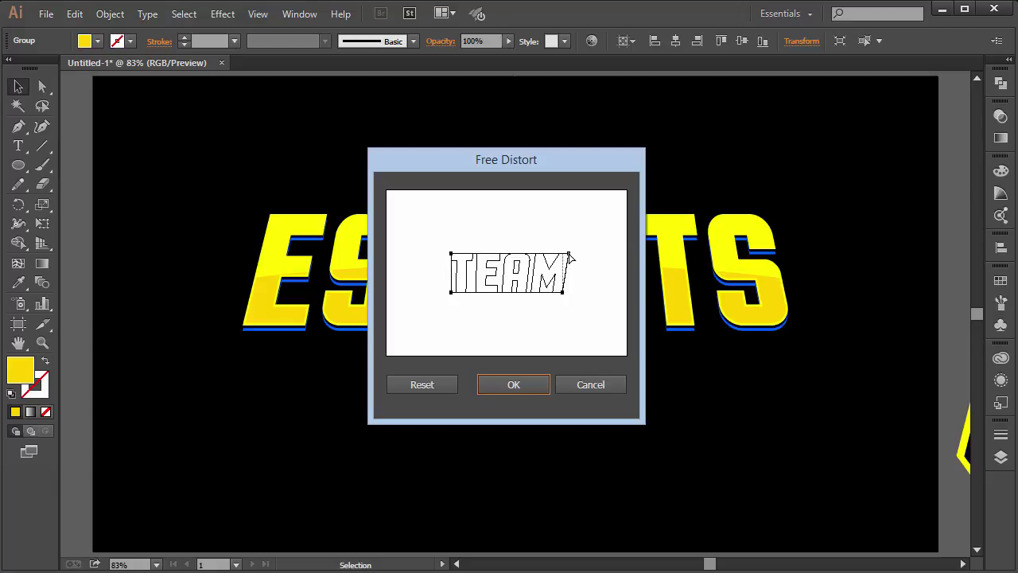
left_click_drag(451, 255, 444, 256)
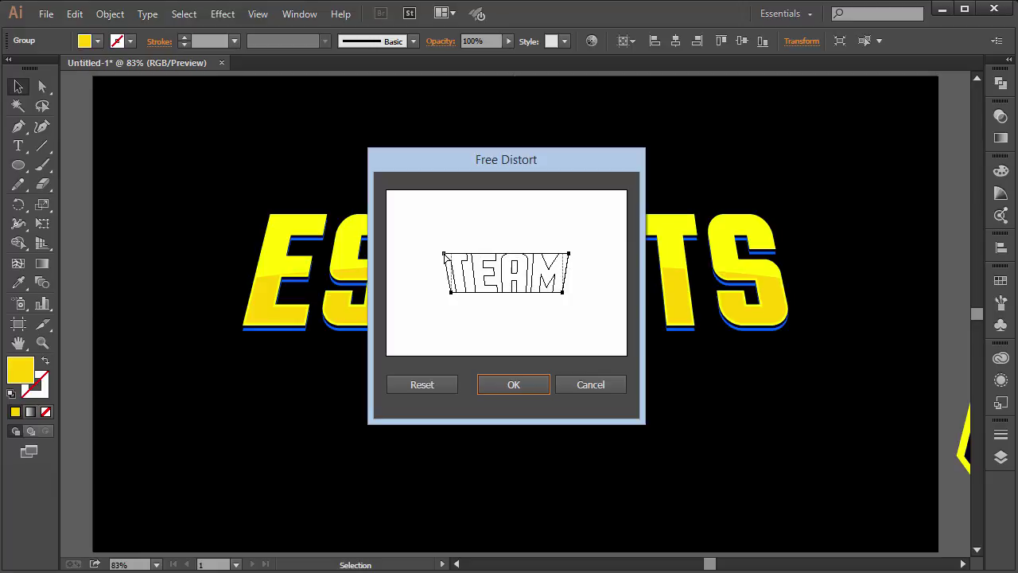
left_click(508, 375)
left_click(114, 15)
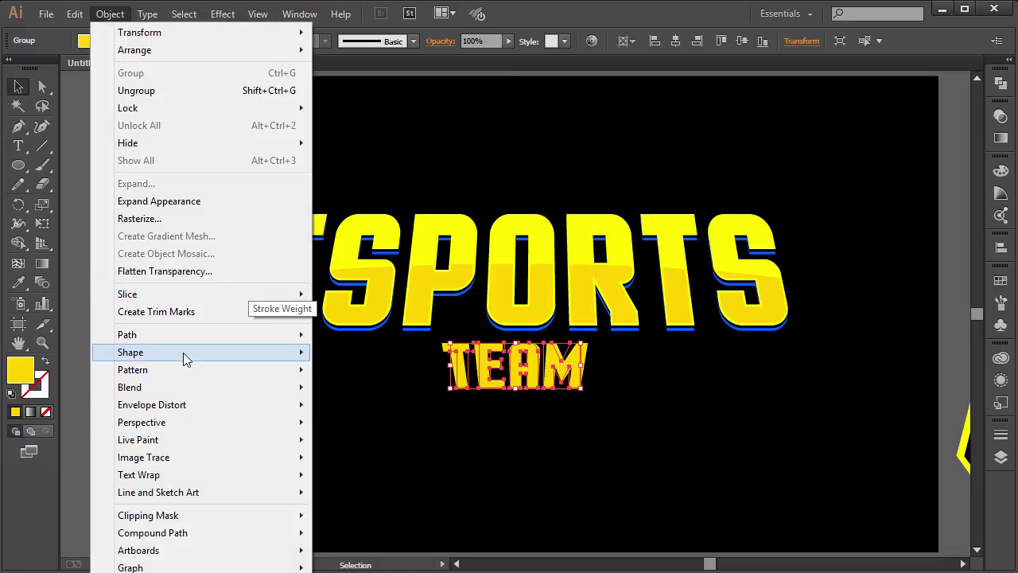
left_click(168, 201)
left_click(358, 415)
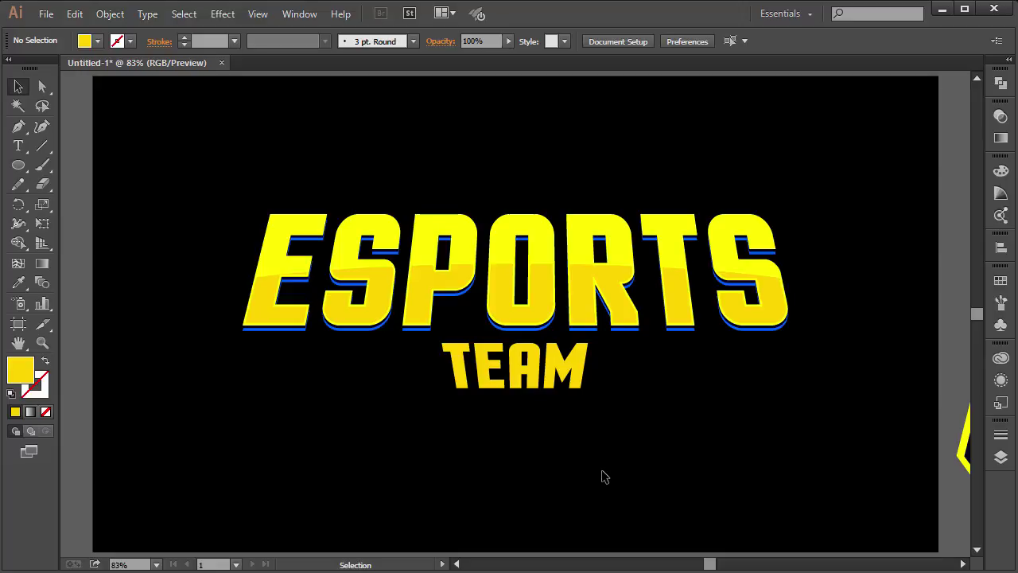
Offset the bright yellow front shapes of all seven ESPORTS letters outward by 30 px with mitered joins
key("ctrl+minus")
key("ctrl+plus")
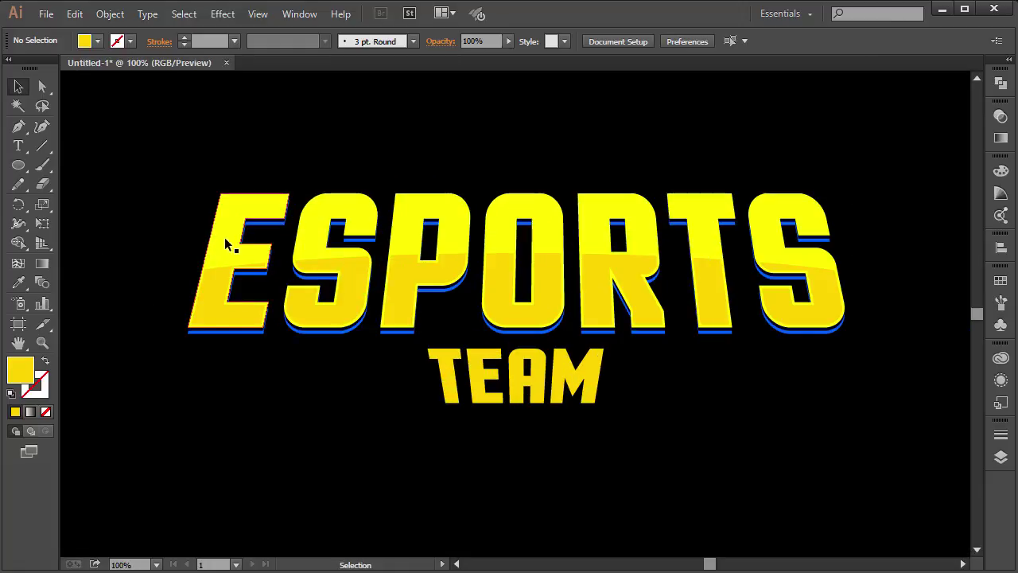
left_click(228, 240)
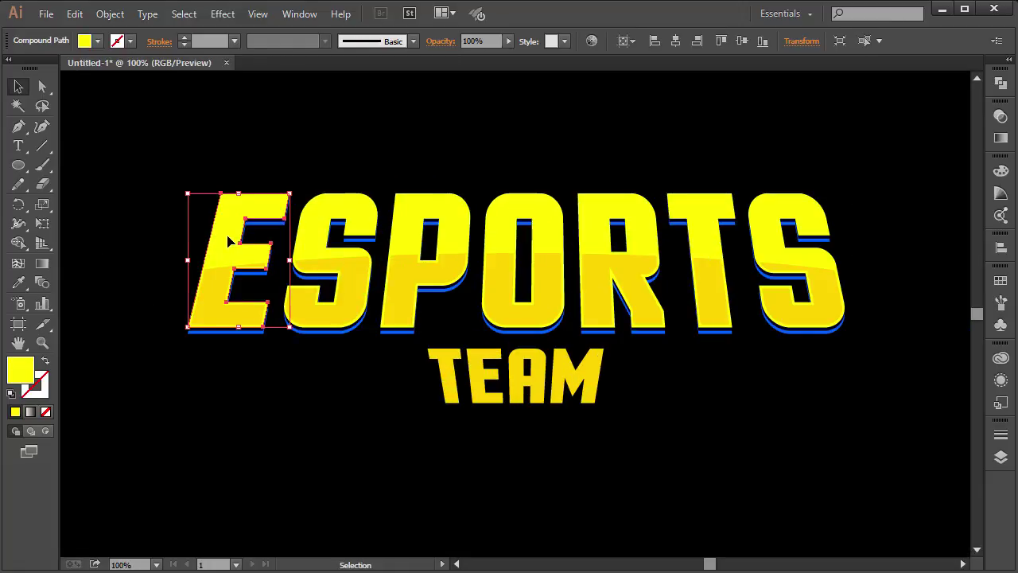
left_click(444, 207, "shift")
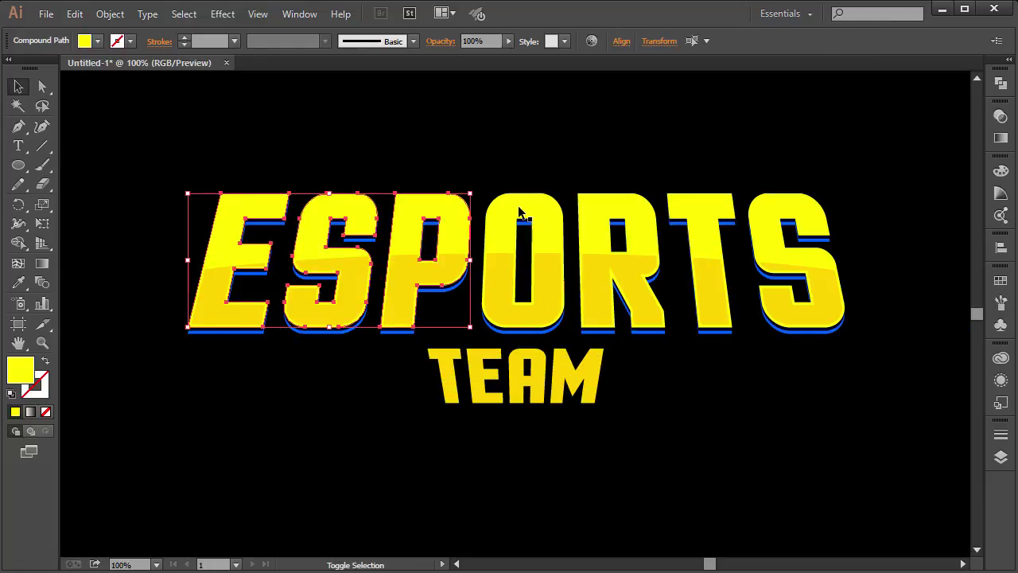
left_click(521, 211, "shift")
left_click(616, 211, "shift")
left_click(704, 208, "shift")
left_click(786, 209, "shift")
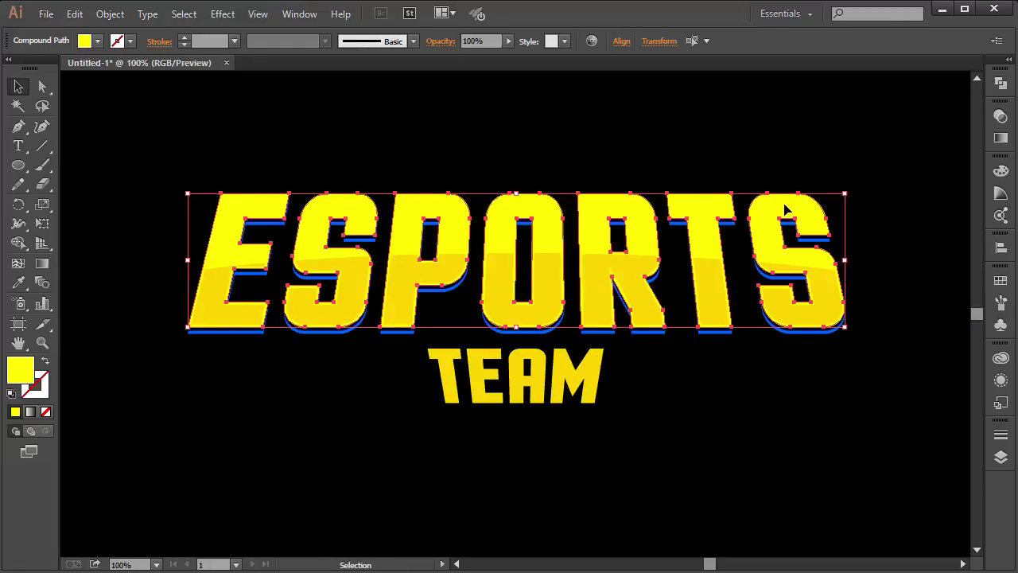
left_click(110, 13)
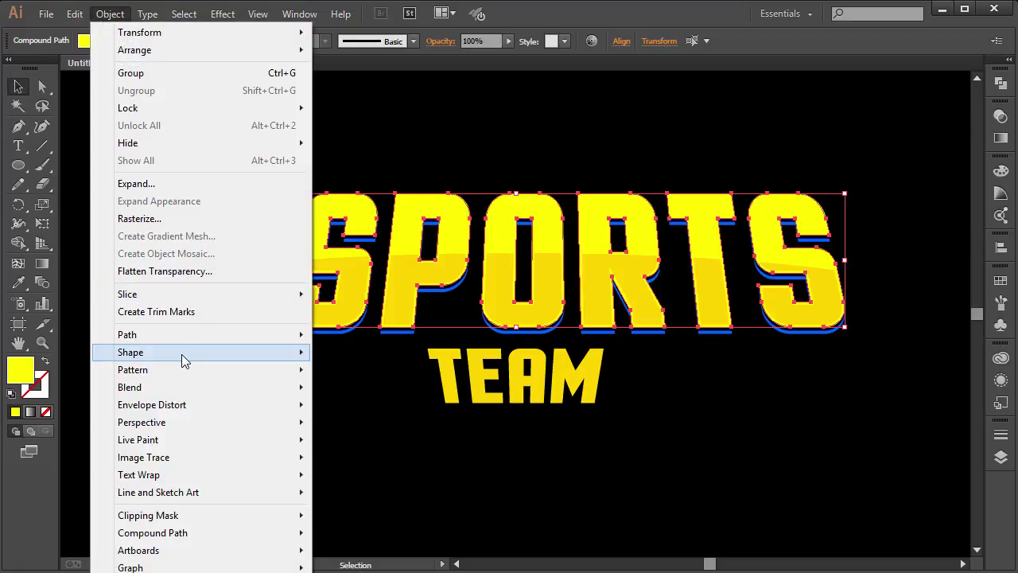
mouse_move(181, 343)
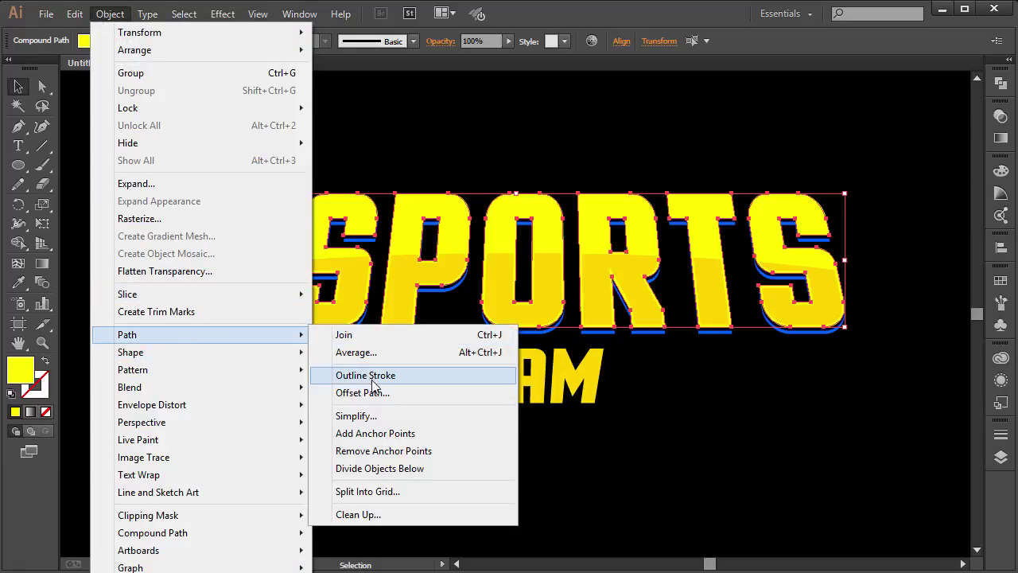
left_click(368, 392)
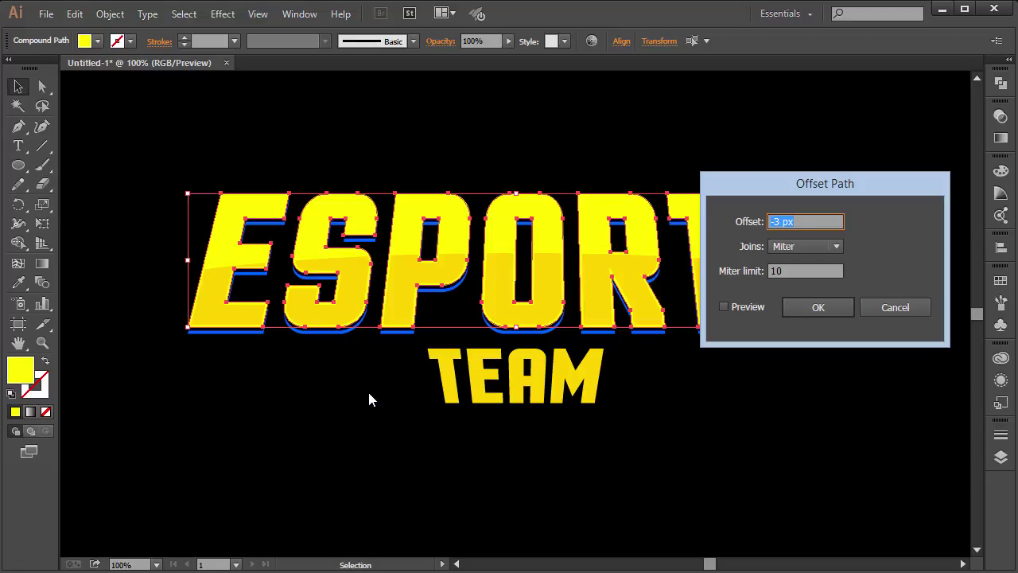
type("30")
key("Tab")
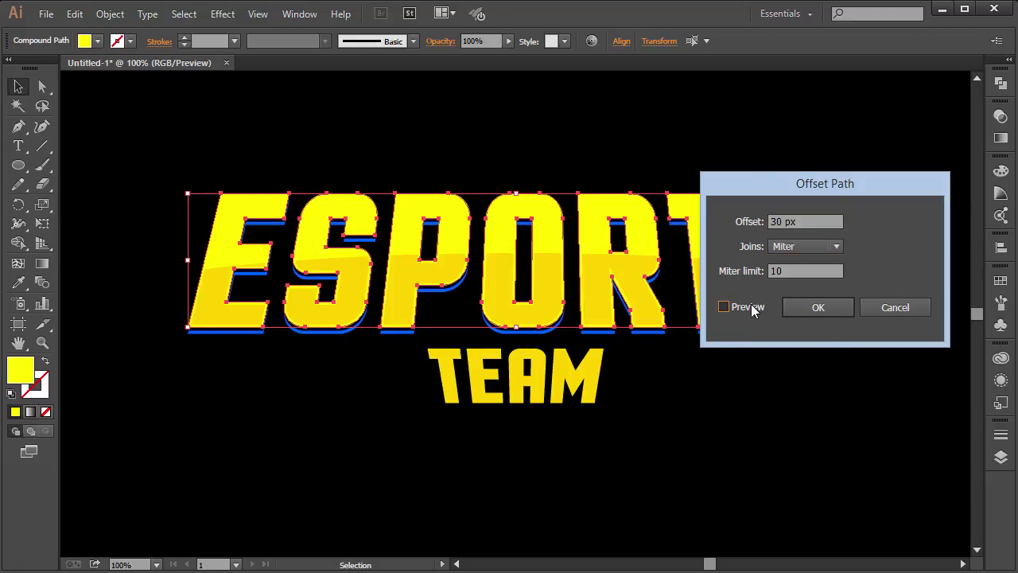
left_click(751, 307)
left_click(791, 307)
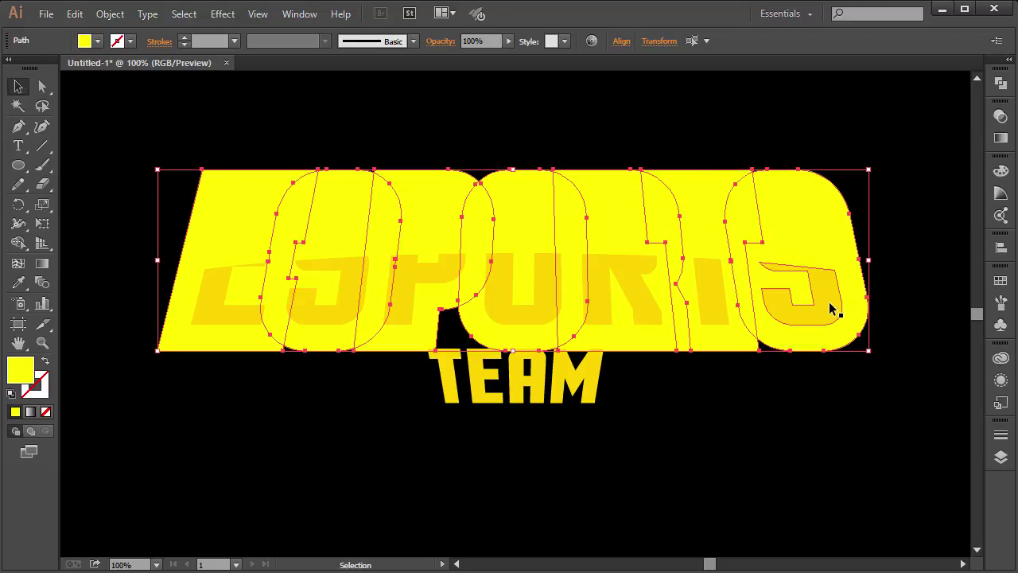
Unite the offset letter shapes into one backing shape and send it to the back behind the lettering
left_click(1000, 82)
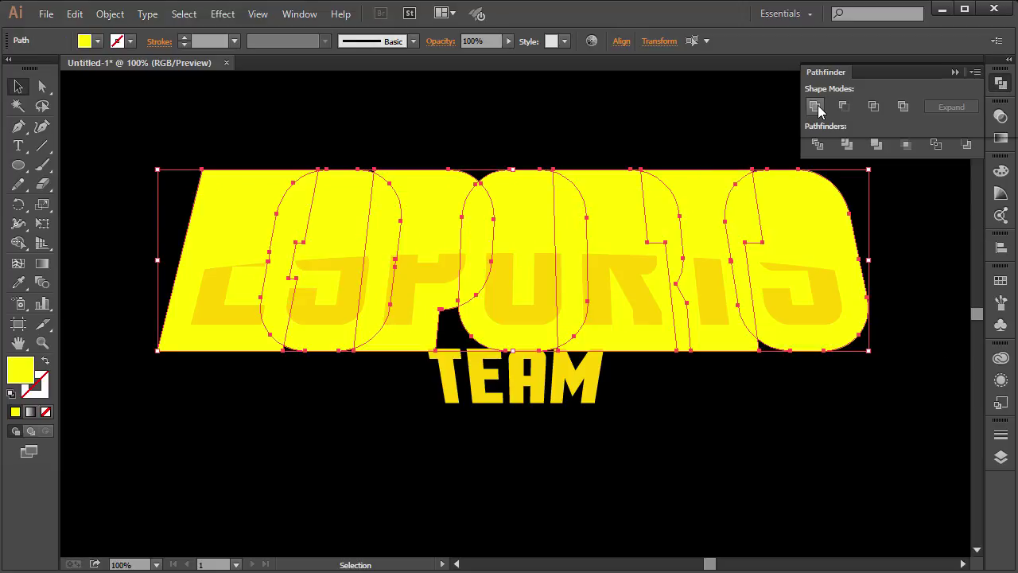
left_click(819, 110)
left_click(955, 72)
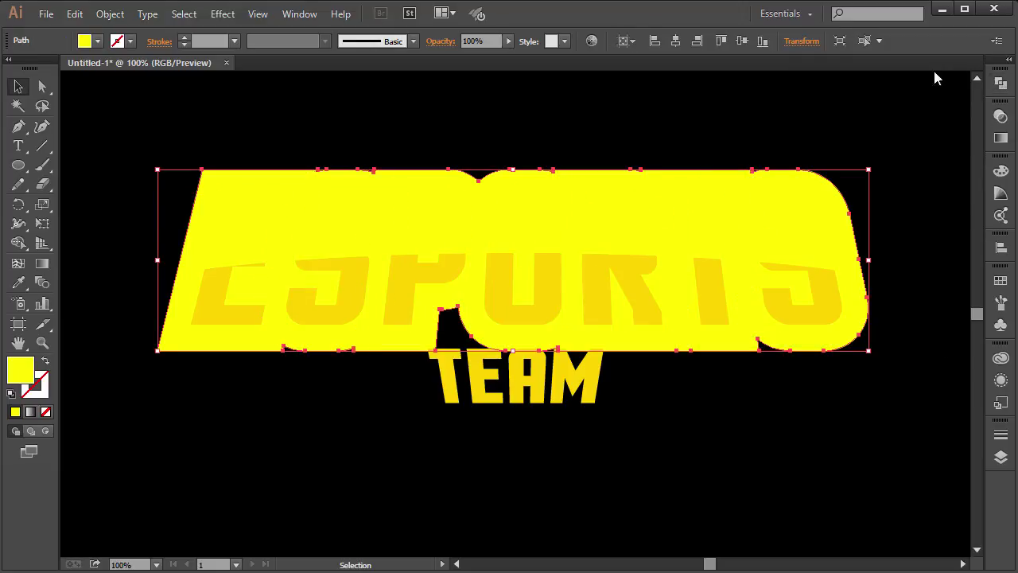
right_click(528, 210)
mouse_move(644, 439)
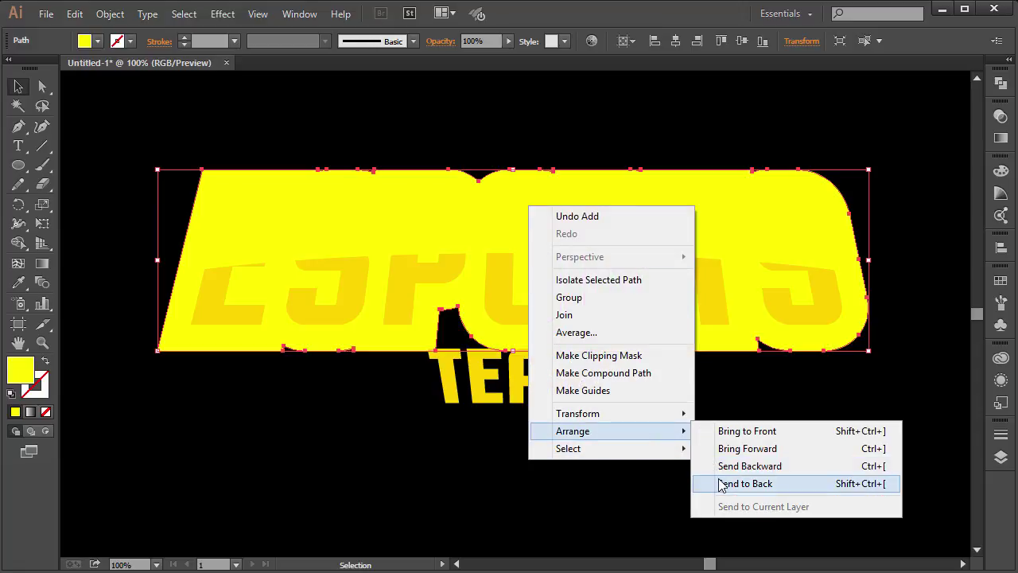
left_click(721, 484)
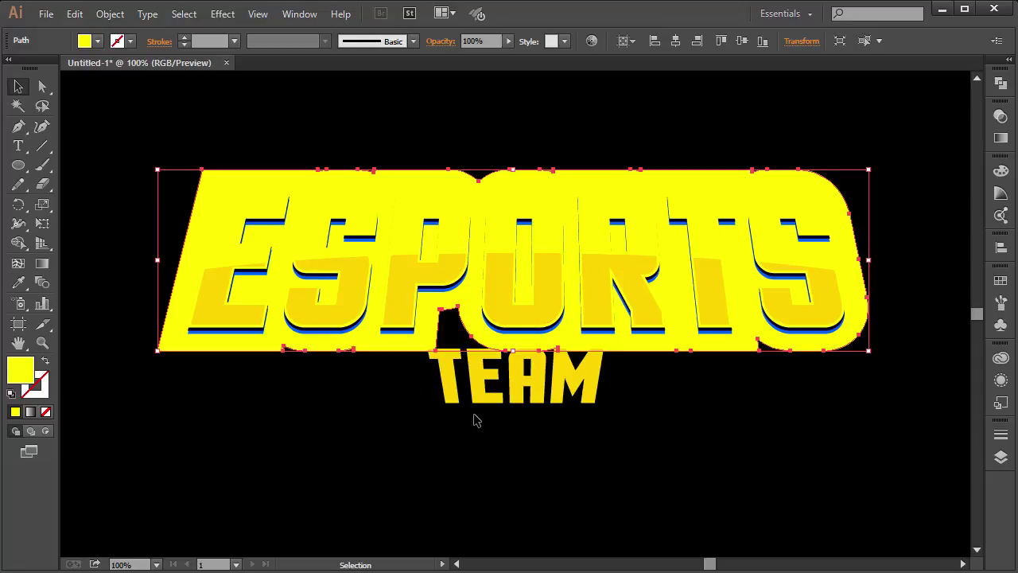
Fill the united backing shape with the dark navy sampled from the T's lower layers, and deselect it
key("i")
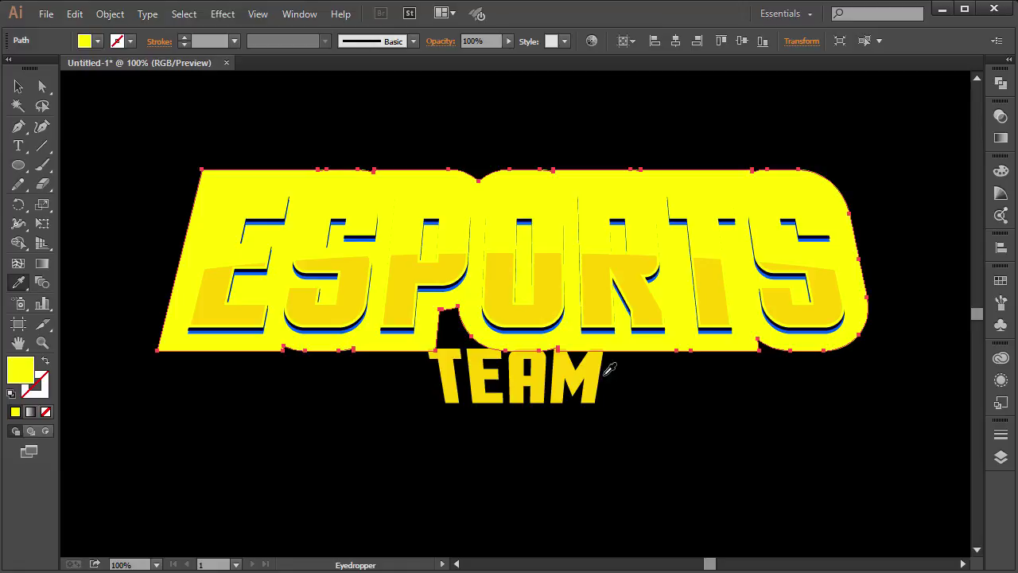
left_click(710, 324)
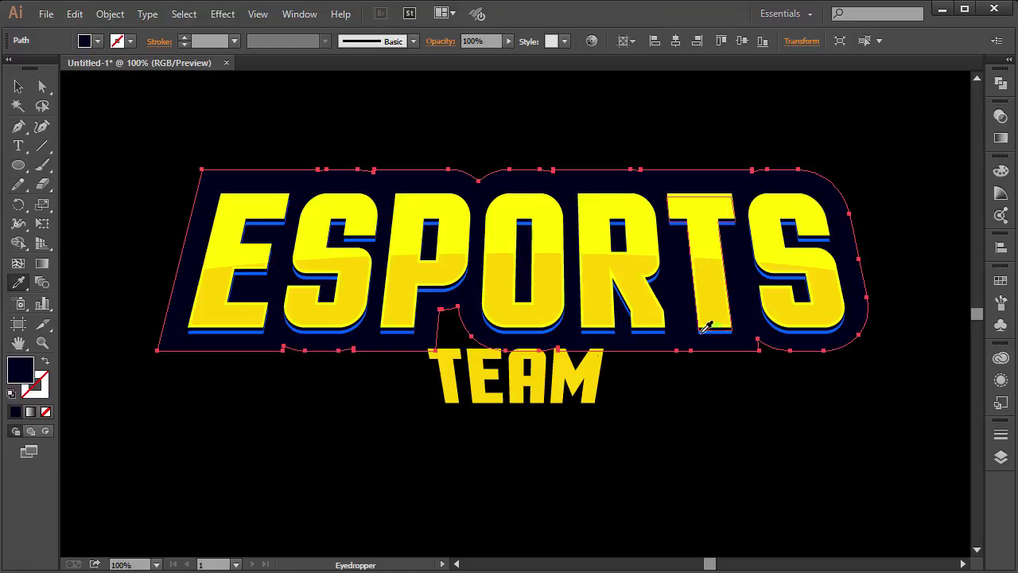
key("v")
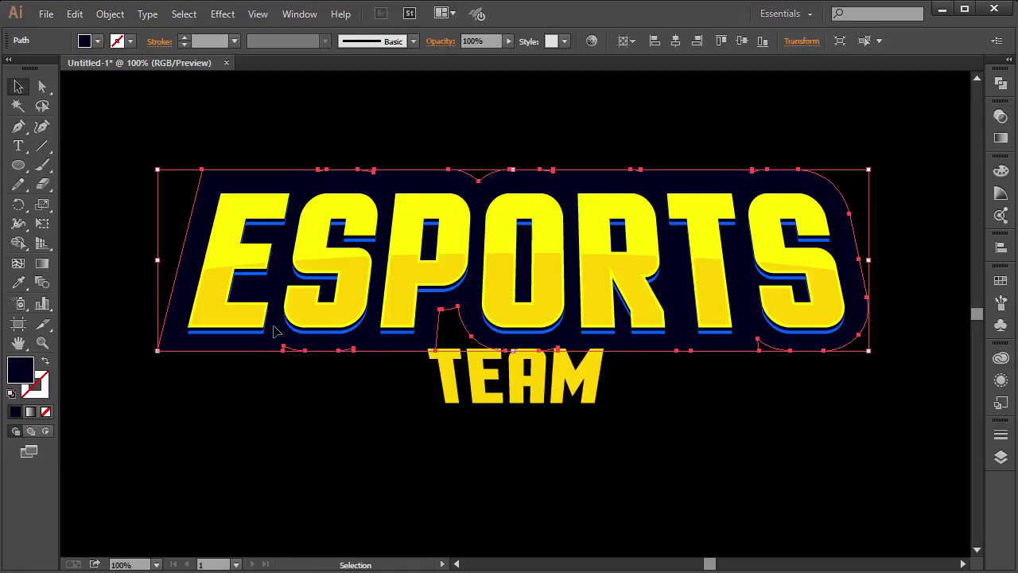
left_click(262, 440)
left_click(383, 350)
left_click(351, 426)
Draw a closed navy half-panel with the Pen tool over the backing's left half, extending below TEAM with an angled lower-left corner
key("p")
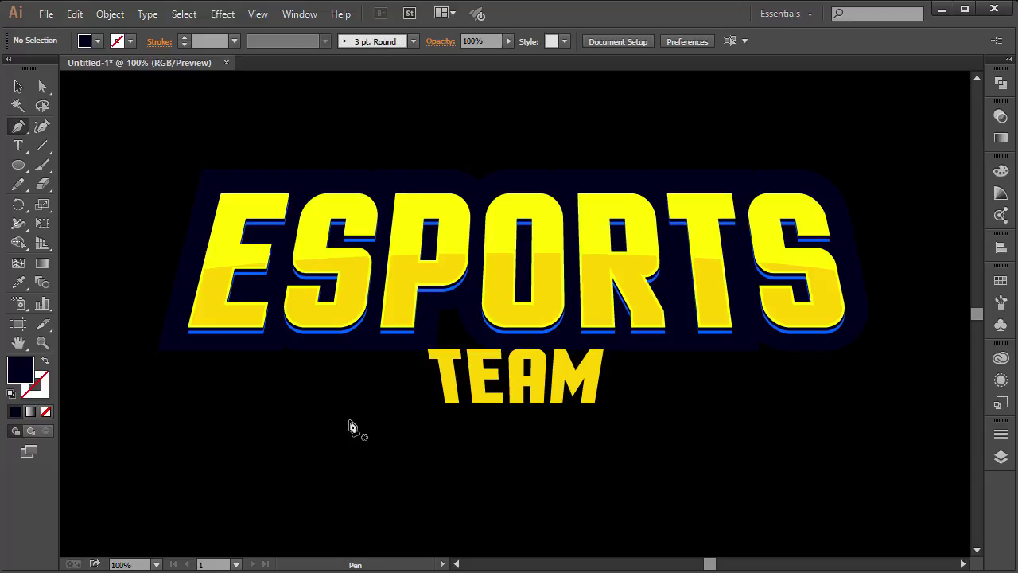
left_click(157, 352)
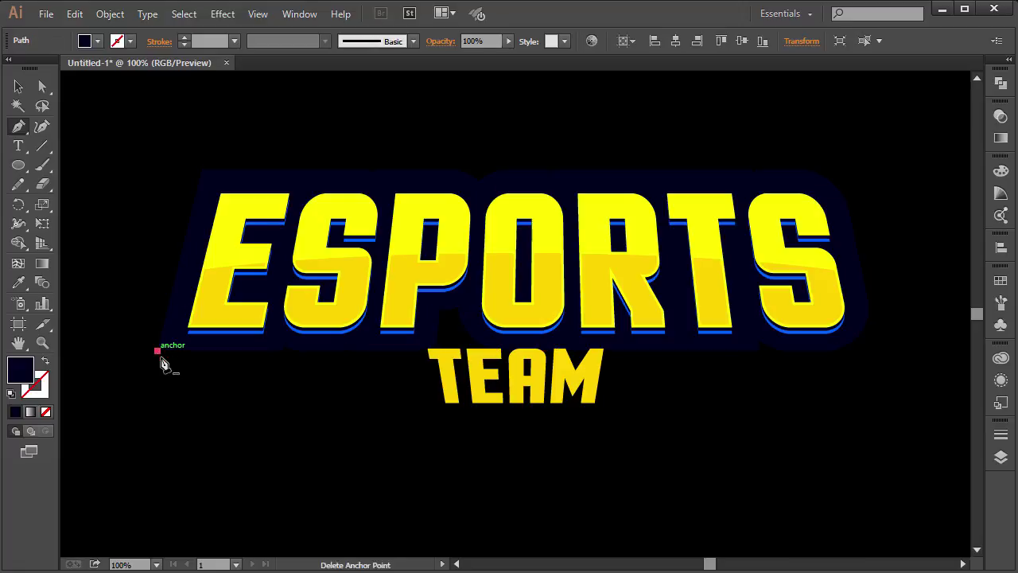
left_click(205, 415)
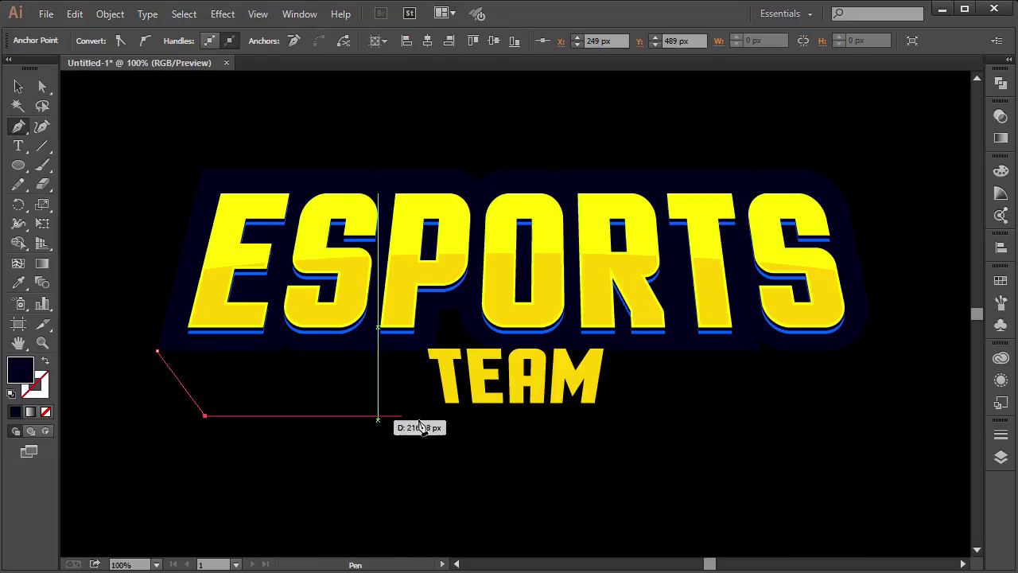
left_click(523, 415)
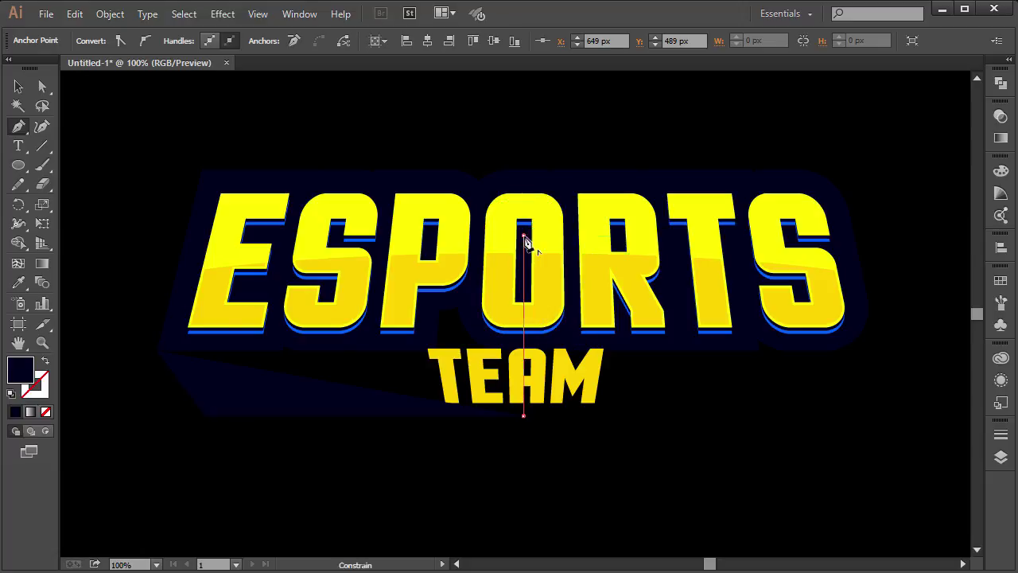
left_click(522, 236)
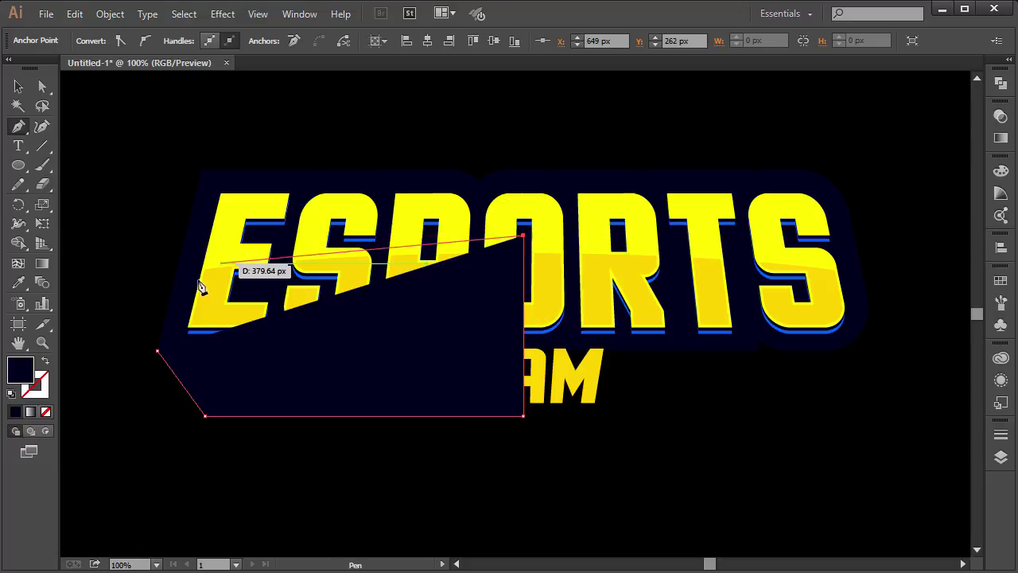
left_click(523, 169)
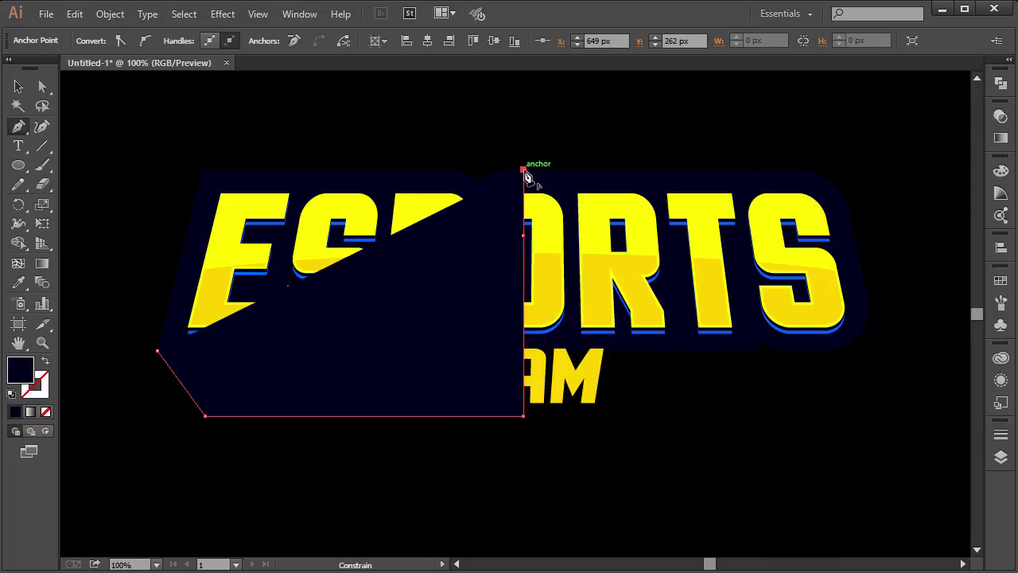
left_click(202, 169)
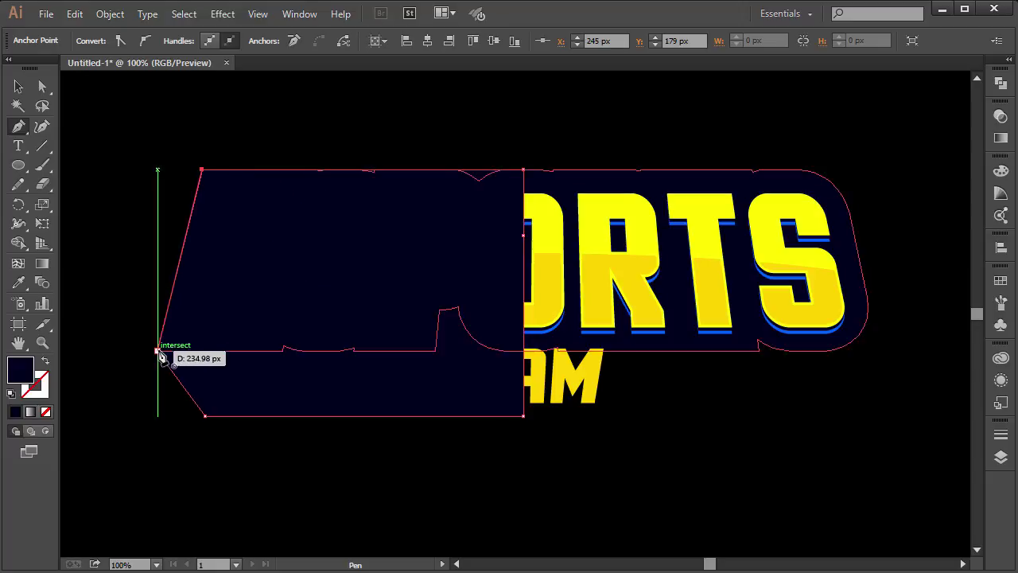
key("v")
left_click(513, 488)
Reflect a copy of the half-panel across the vertical axis and place it flush against the original's right edge
left_click(456, 404)
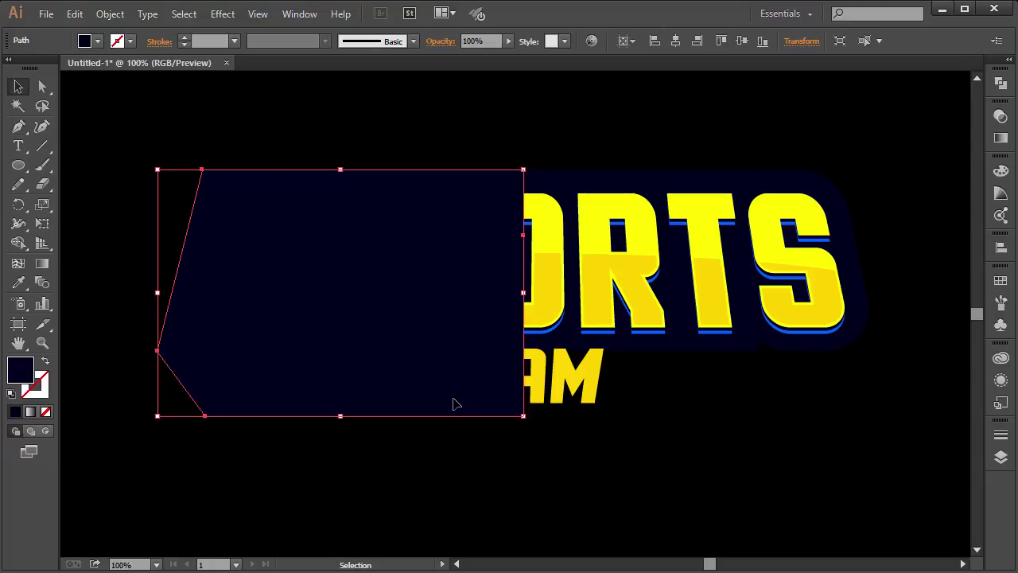
right_click(454, 403)
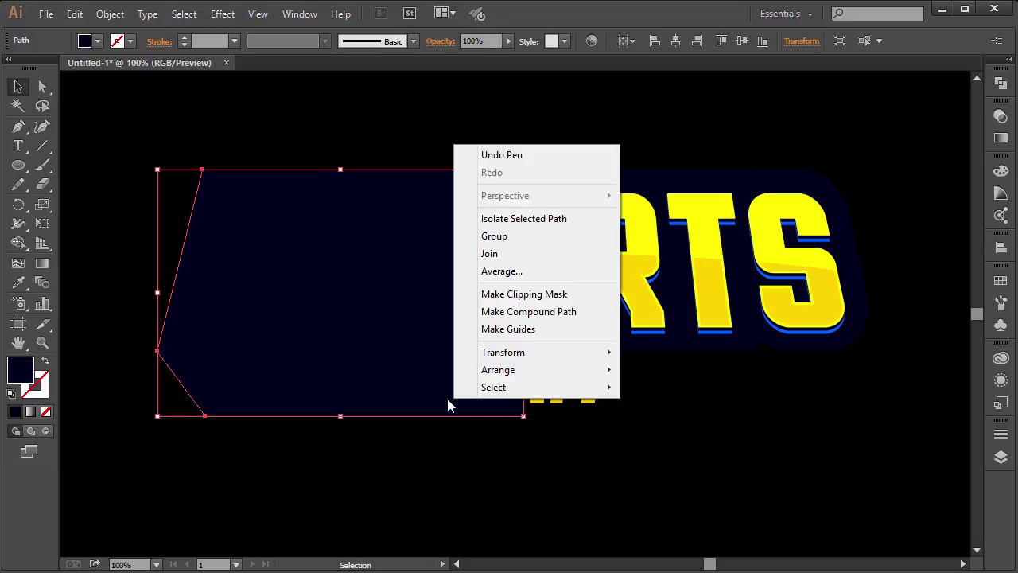
mouse_move(515, 358)
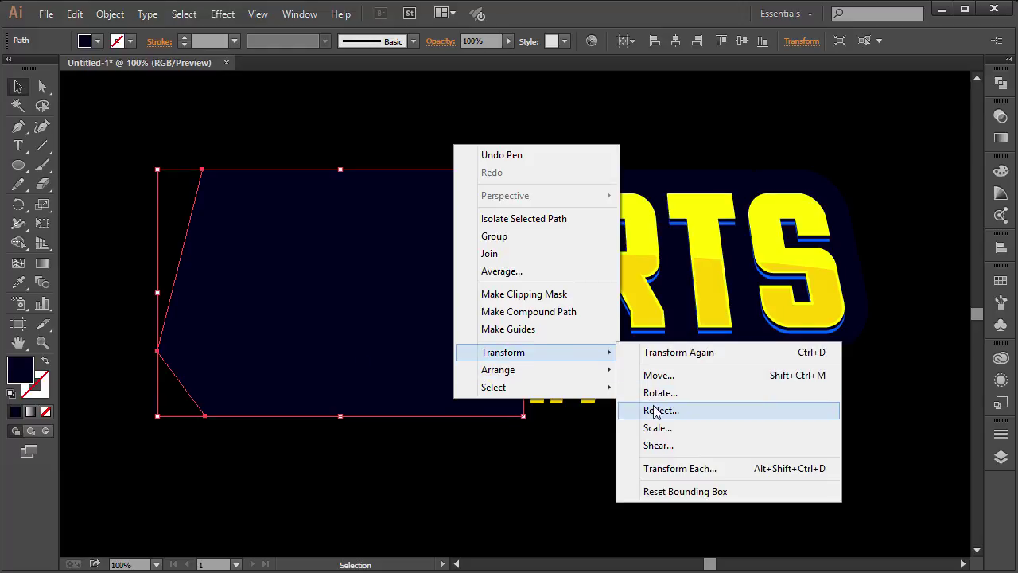
left_click(659, 411)
left_click(644, 318)
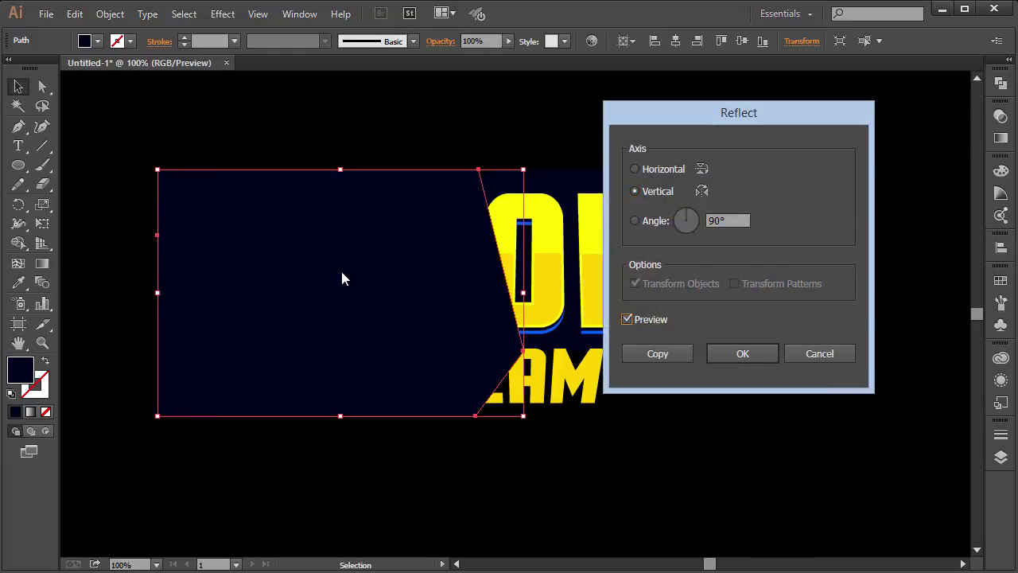
left_click(660, 359)
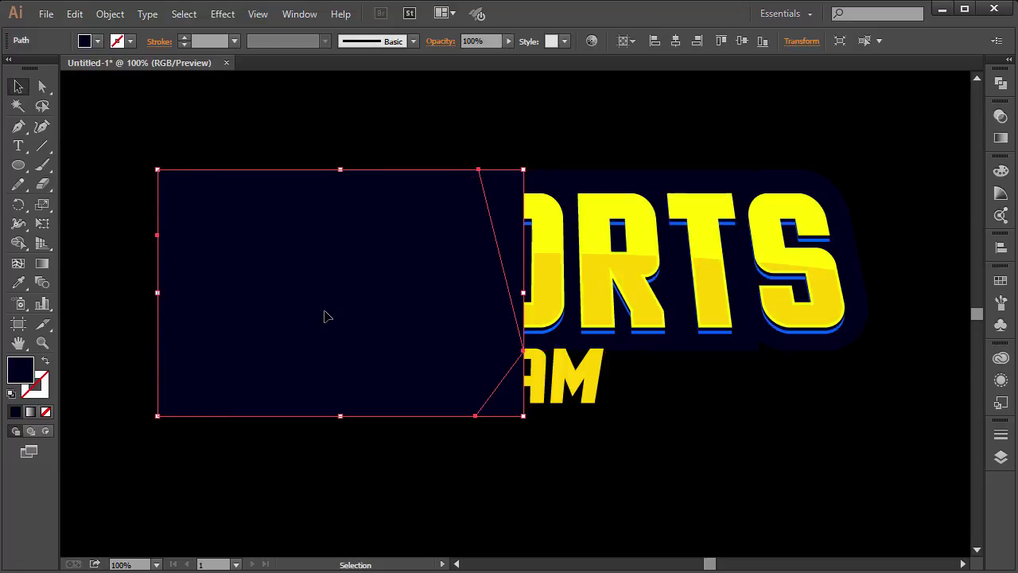
left_click_drag(295, 299, 647, 291)
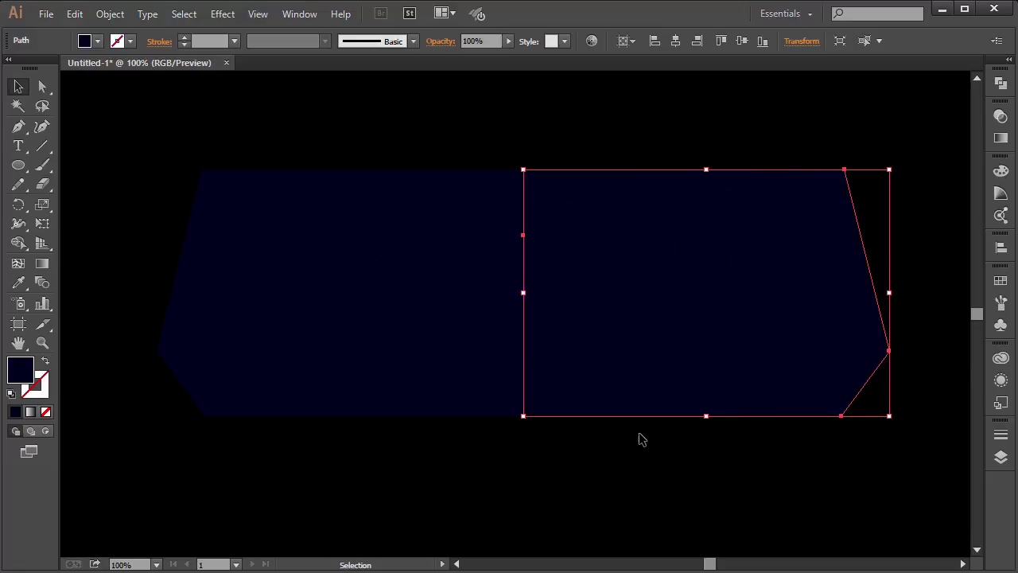
Unite the two mirrored navy half-panels into a single panel shape
left_click(639, 436)
left_click(677, 382)
left_click(408, 357, "shift")
left_click(1002, 82)
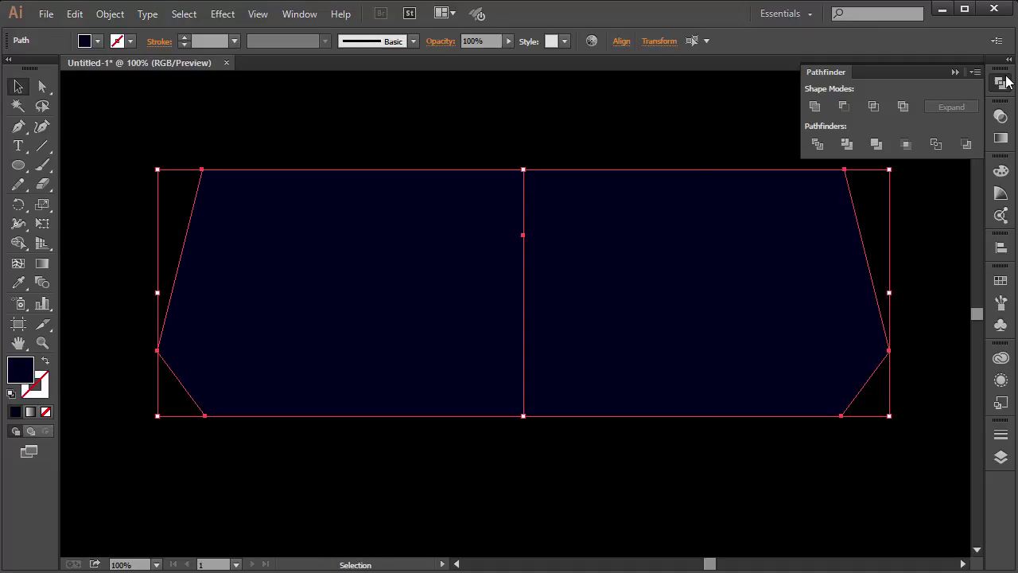
left_click(814, 106)
Send the united navy panel to the back behind the lettering and deselect it
right_click(541, 305)
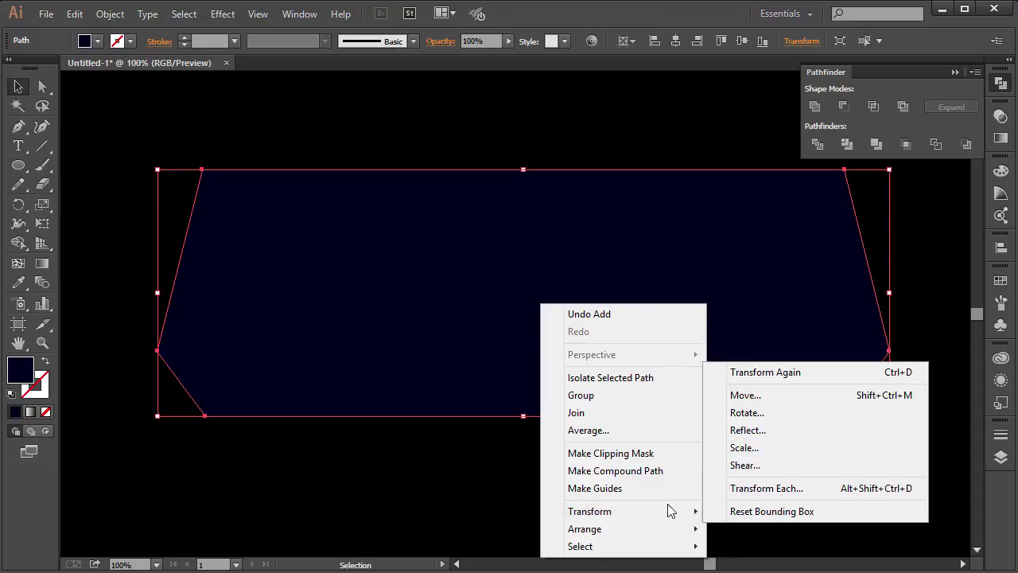
mouse_move(652, 531)
left_click(765, 560)
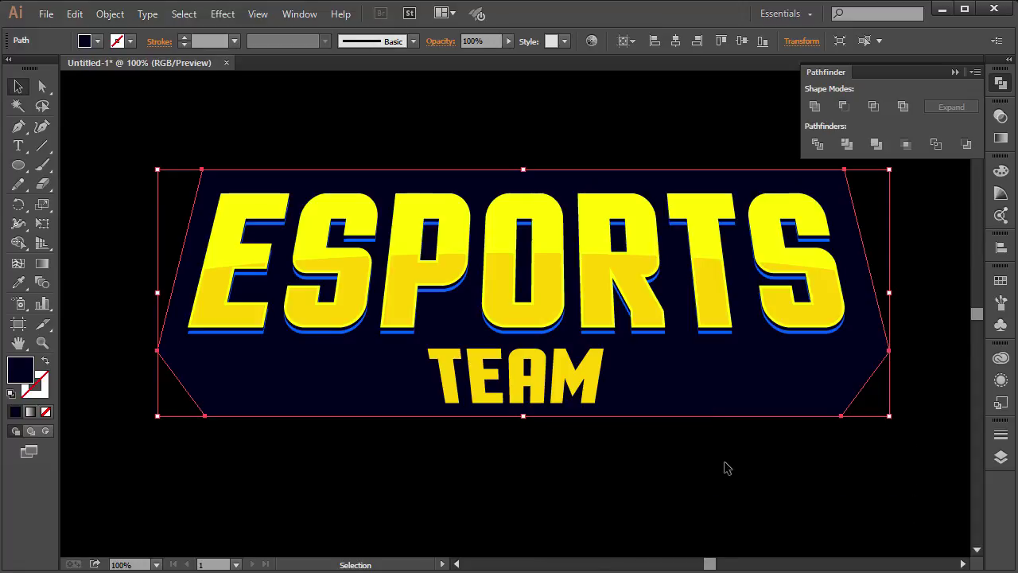
left_click(911, 201)
left_click(955, 72)
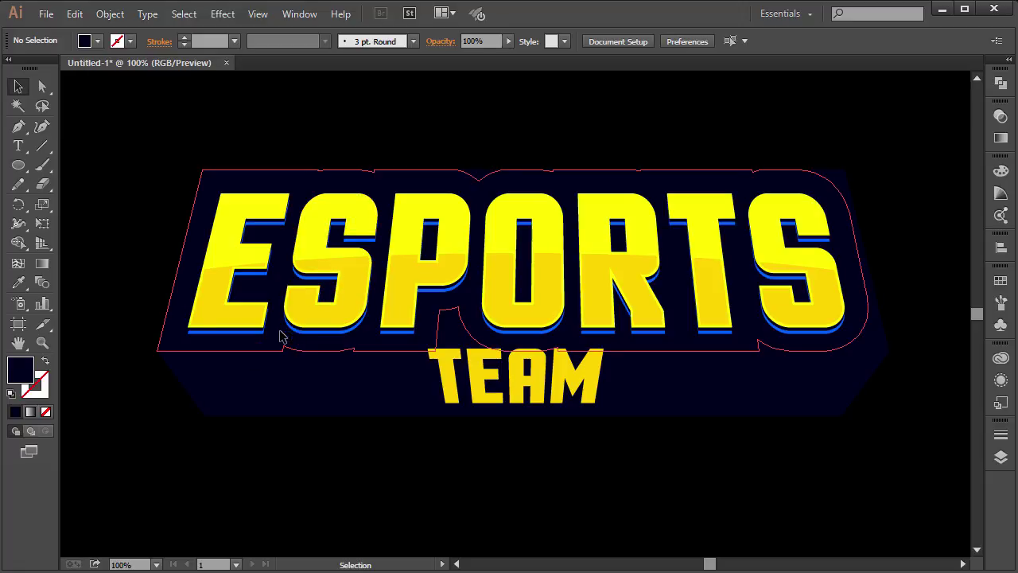
Unite the letter-contoured backing with the angular navy panel into one shape behind the lettering
left_click(318, 347)
left_click(335, 398, "shift")
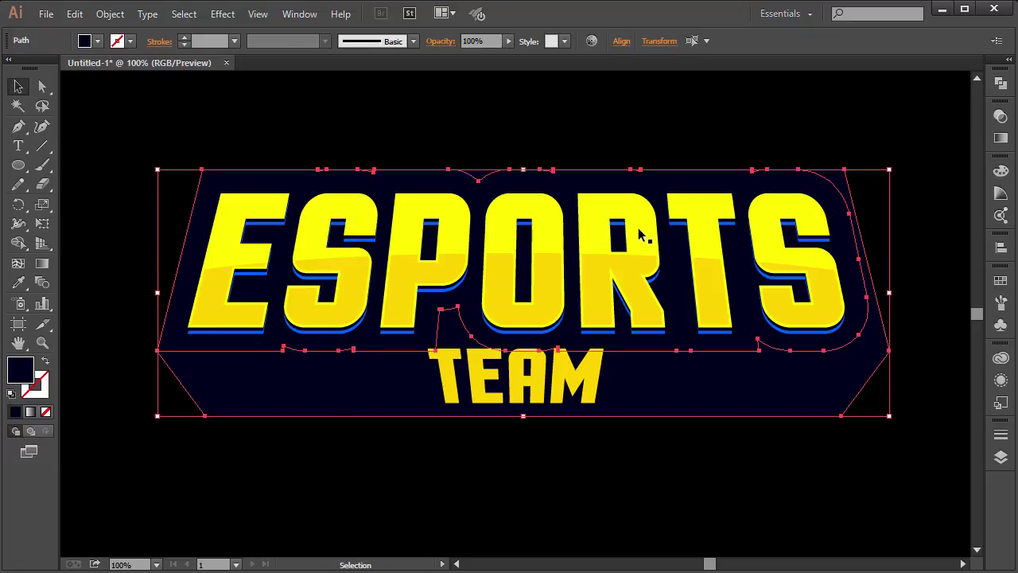
left_click(1001, 83)
left_click(814, 105)
left_click(579, 133)
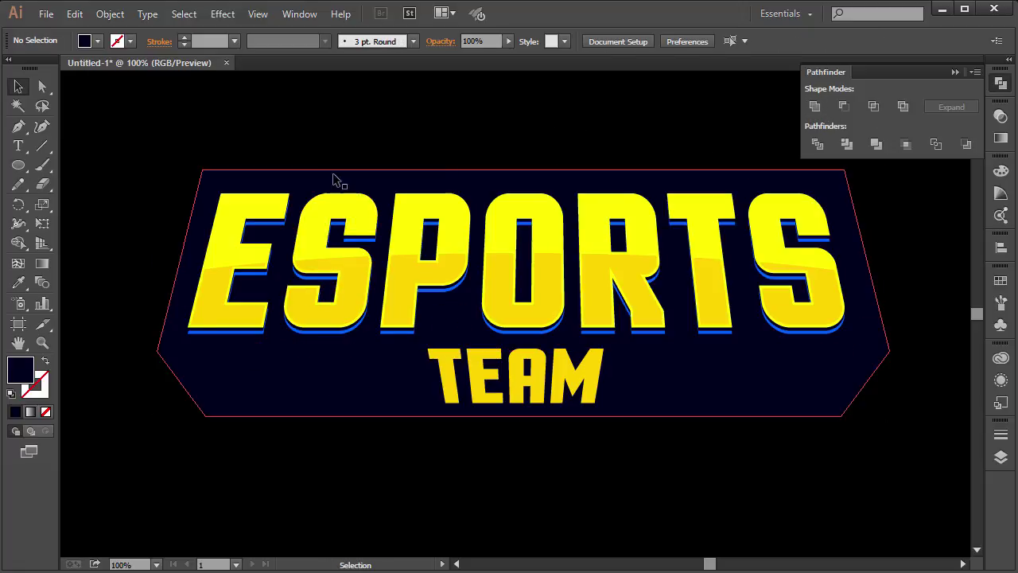
left_click_drag(456, 186, 331, 439)
key("ctrl+z")
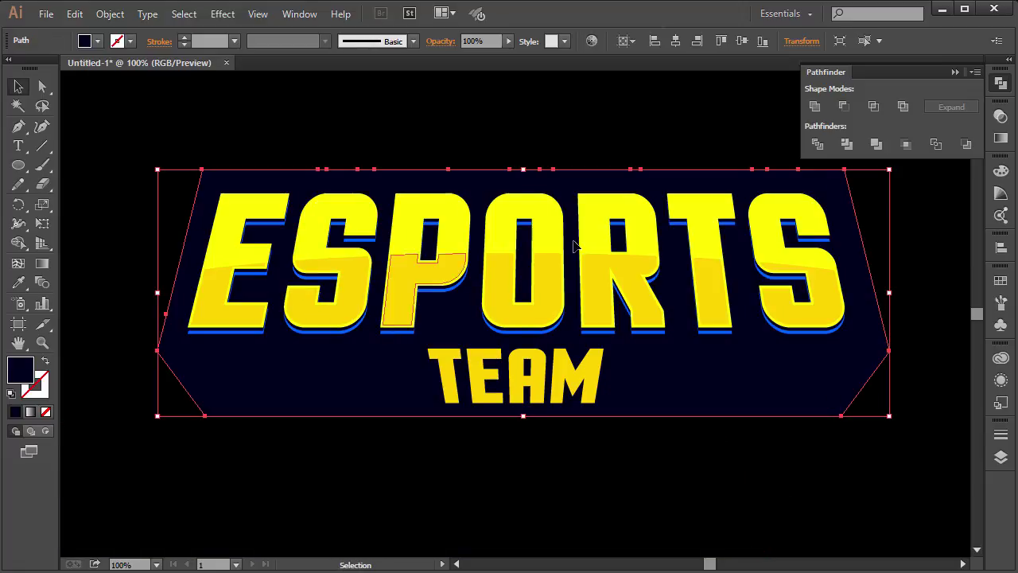
Try an outward Offset Path of 20 px with miter joins on the navy panel
left_click(153, 17)
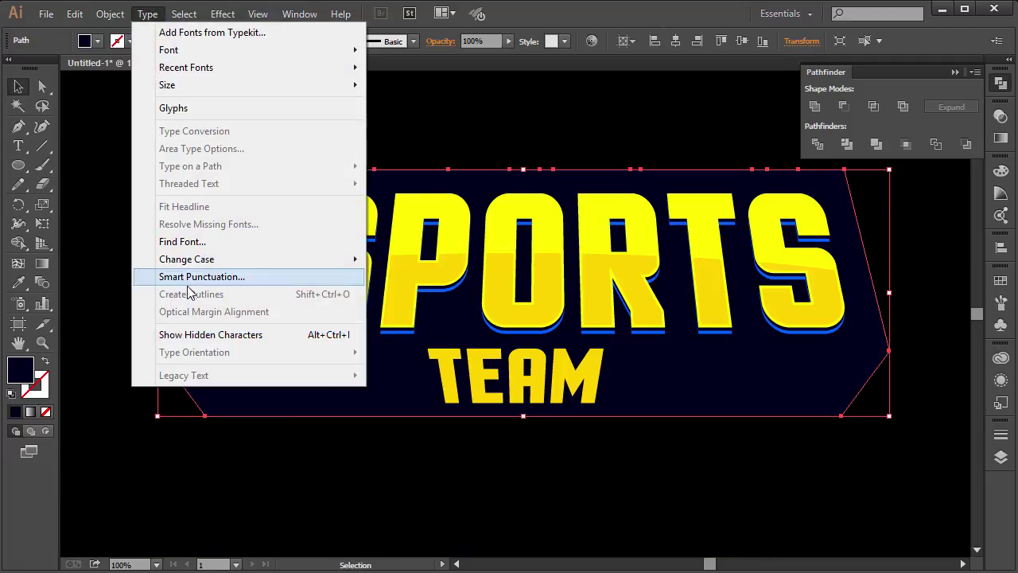
mouse_move(174, 340)
left_click(362, 392)
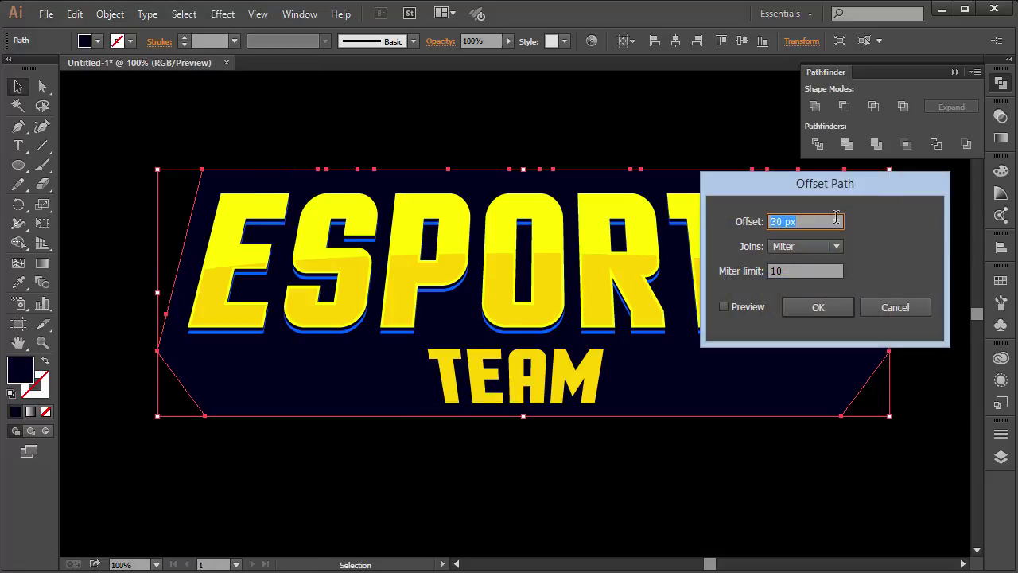
left_click(746, 307)
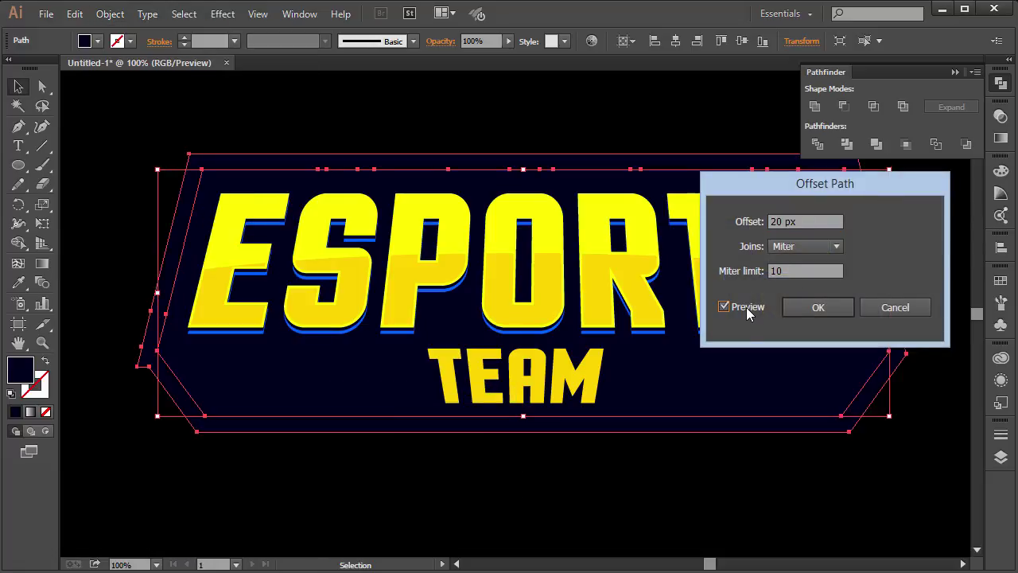
left_click(817, 307)
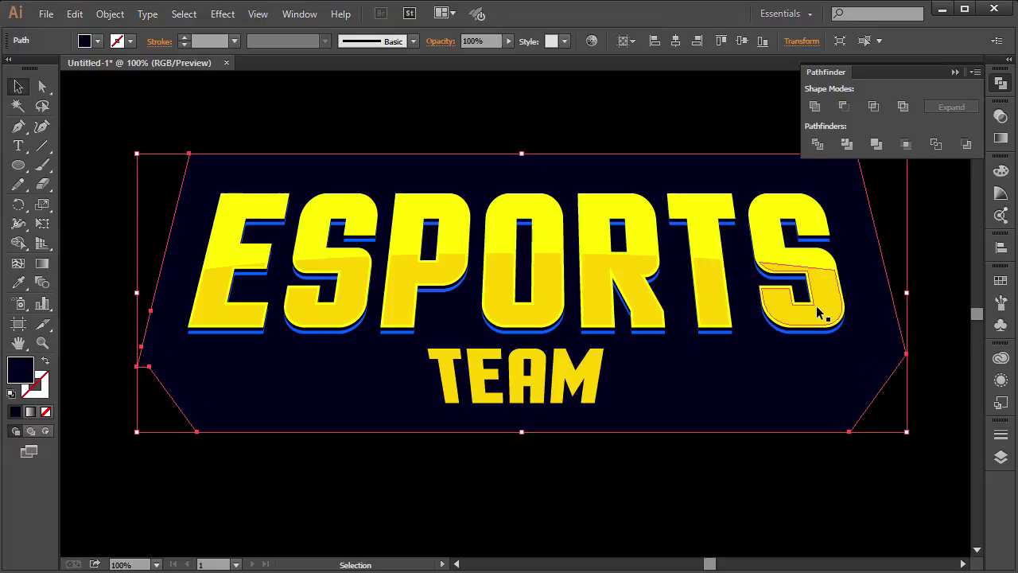
Fill the 20 px offset shape with the bright yellow sampled from the T, and deselect it
key("i")
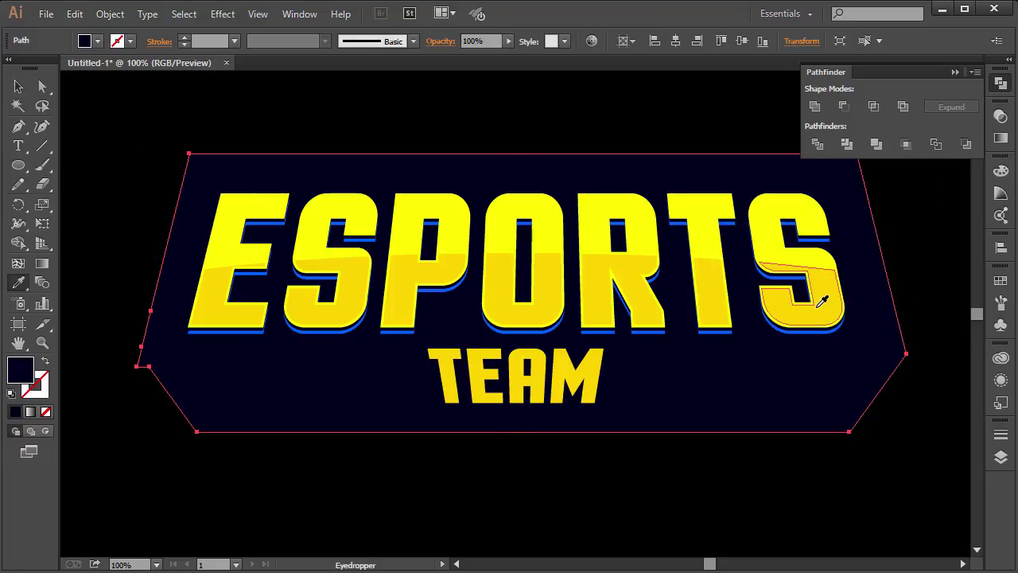
left_click(707, 214)
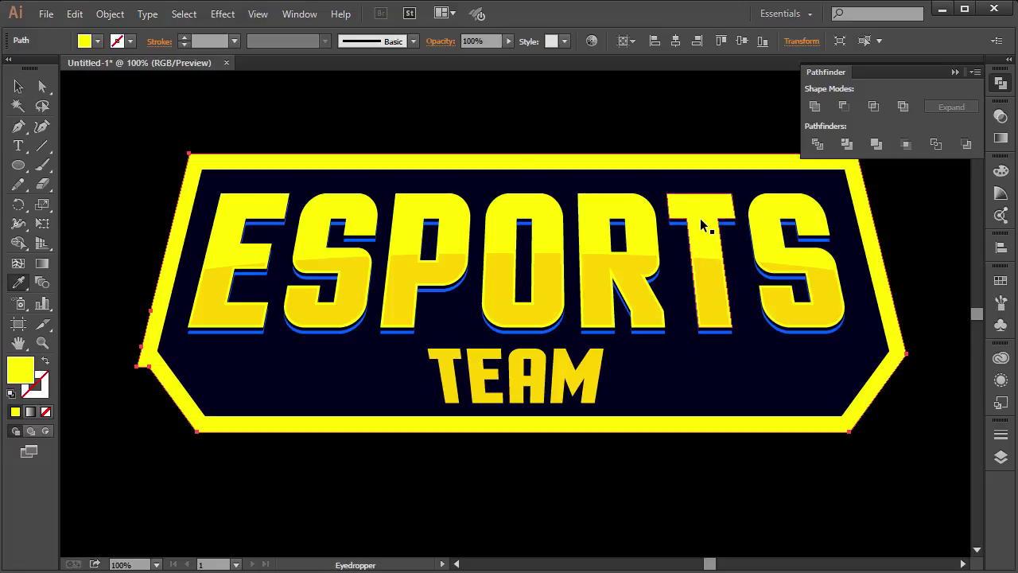
key("v")
left_click(607, 448)
Delete the 20 px yellow border shape from behind the navy panel
key("ctrl+minus")
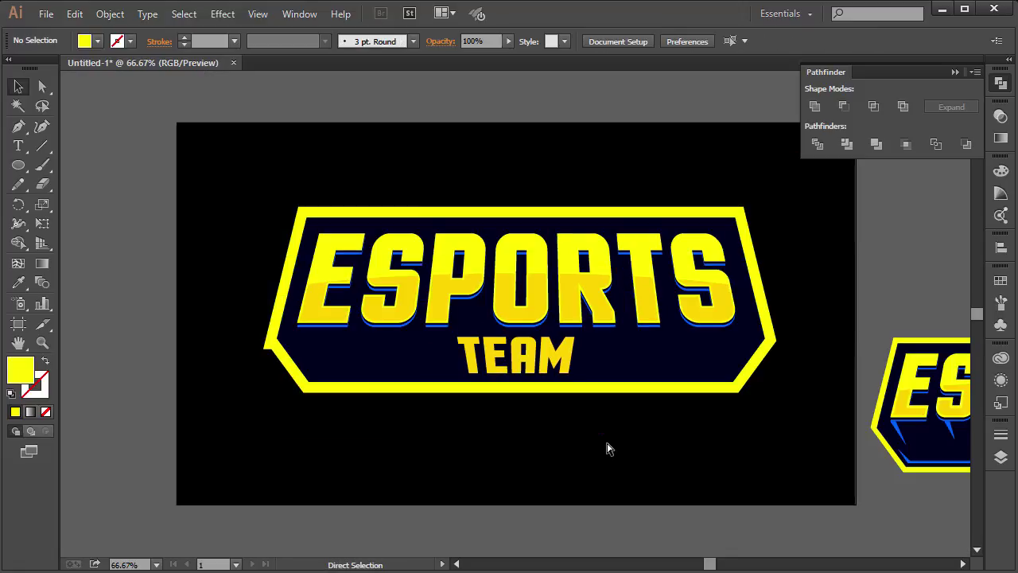
key("ctrl+plus")
left_click(587, 422)
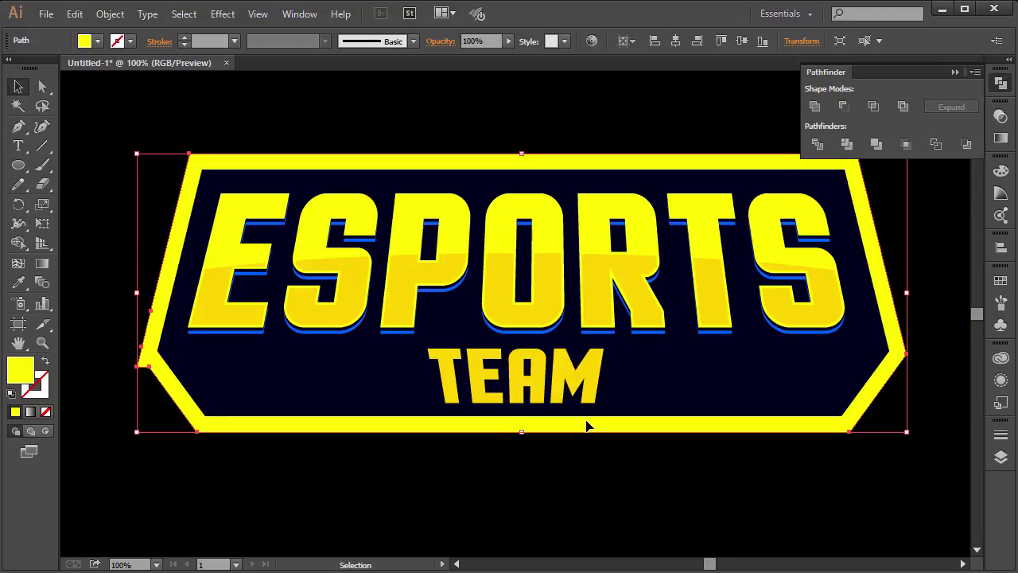
key("Delete")
Offset the navy panel's path outward by 15 px with miter joins
left_click(585, 415)
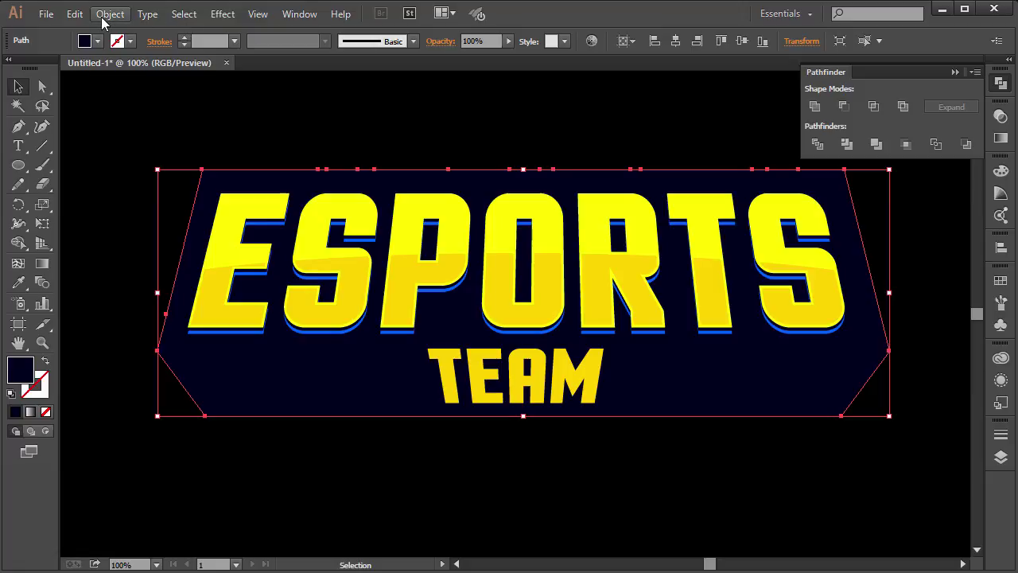
left_click(110, 14)
mouse_move(239, 335)
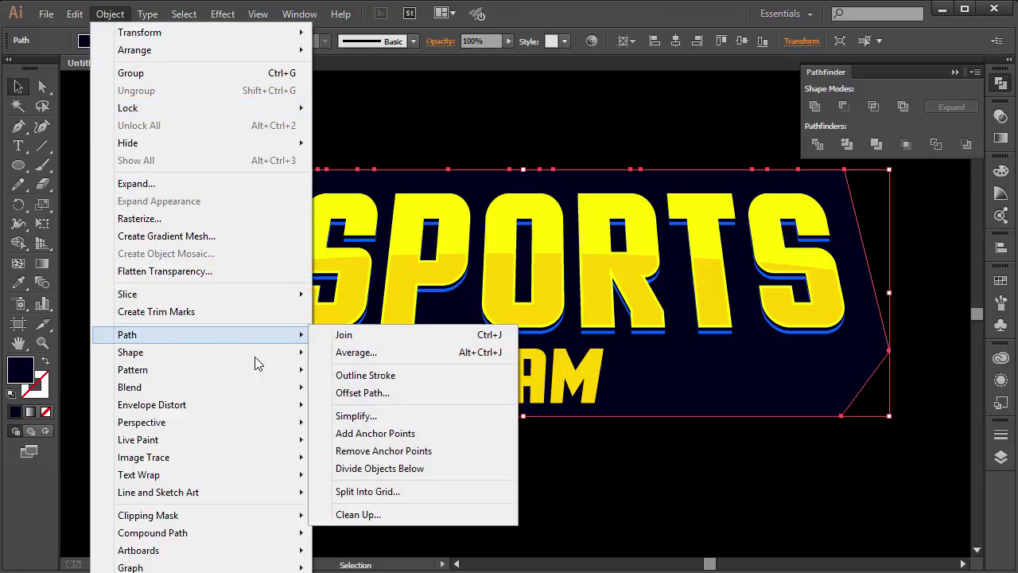
left_click(342, 392)
type("15")
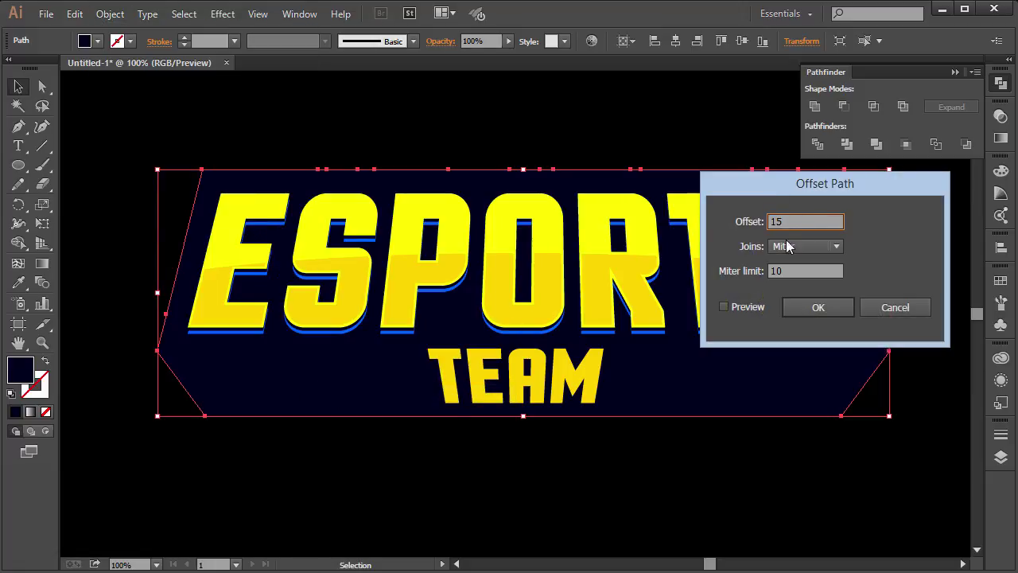
left_click(837, 307)
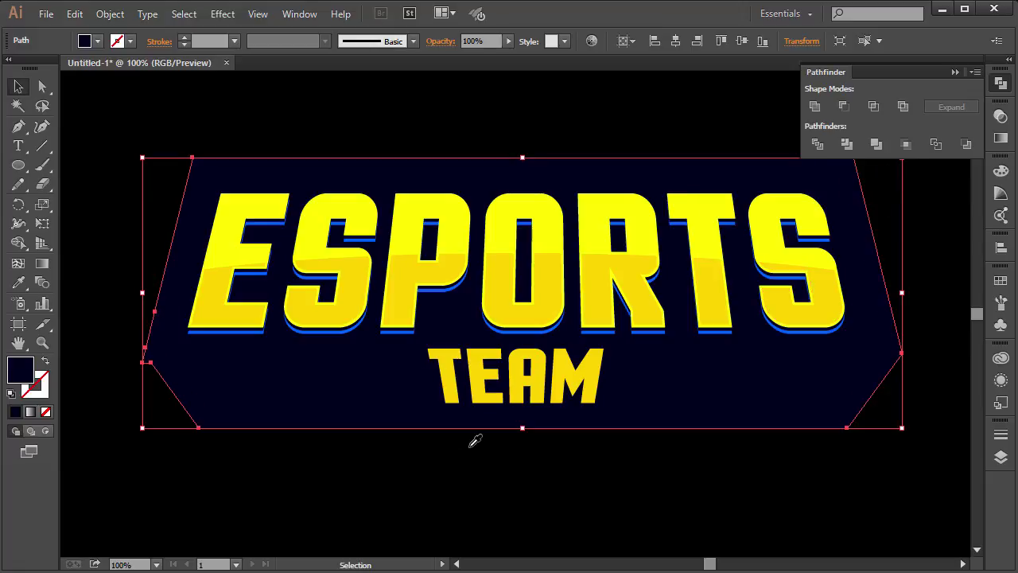
Fill the 15 px offset shape with the bright yellow sampled from the O, and deselect it
key("i")
left_click(535, 195)
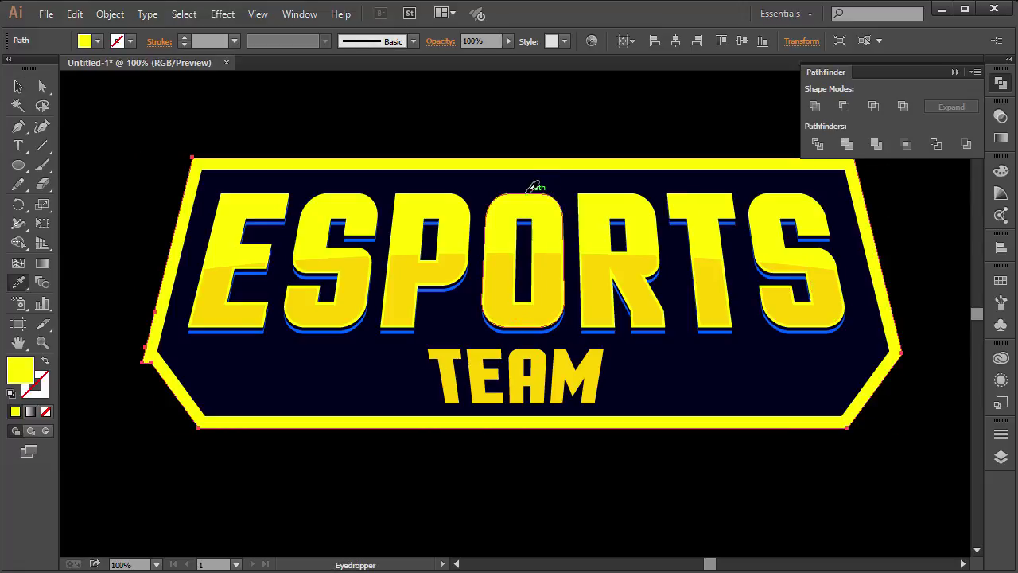
key("v")
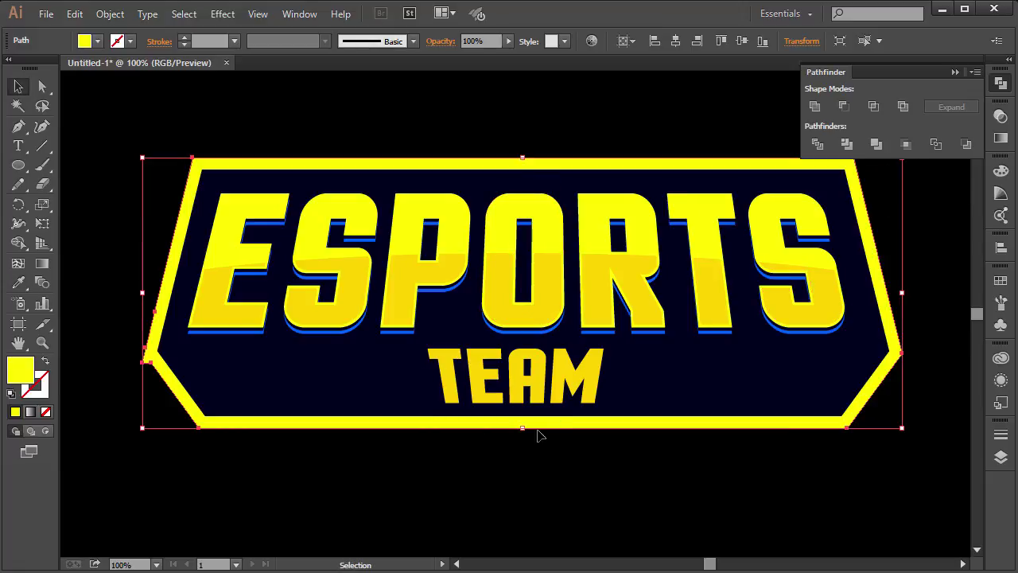
left_click(391, 499)
Delete the surplus anchor points around the yellow border's left corner
left_click(143, 364)
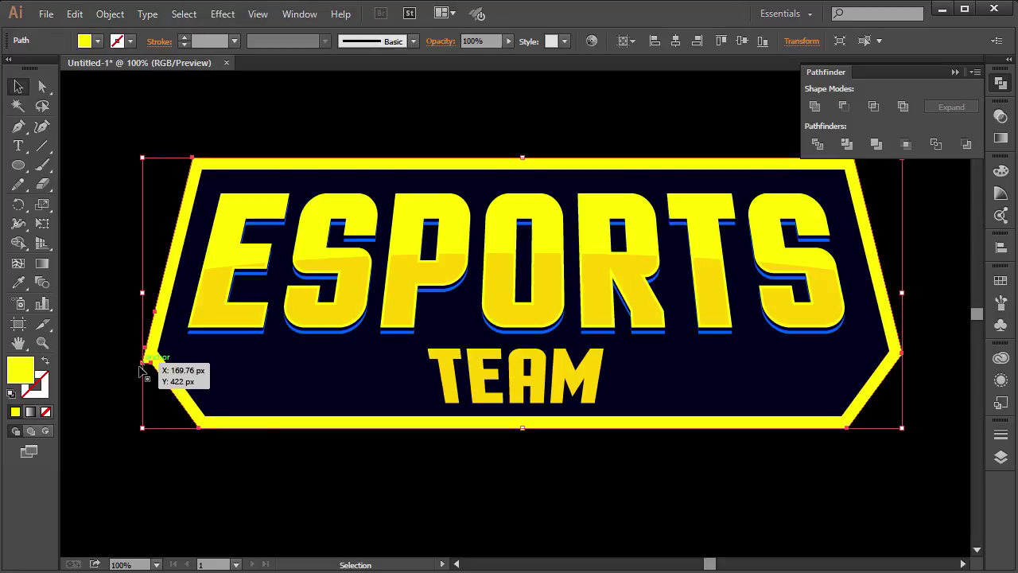
key("p")
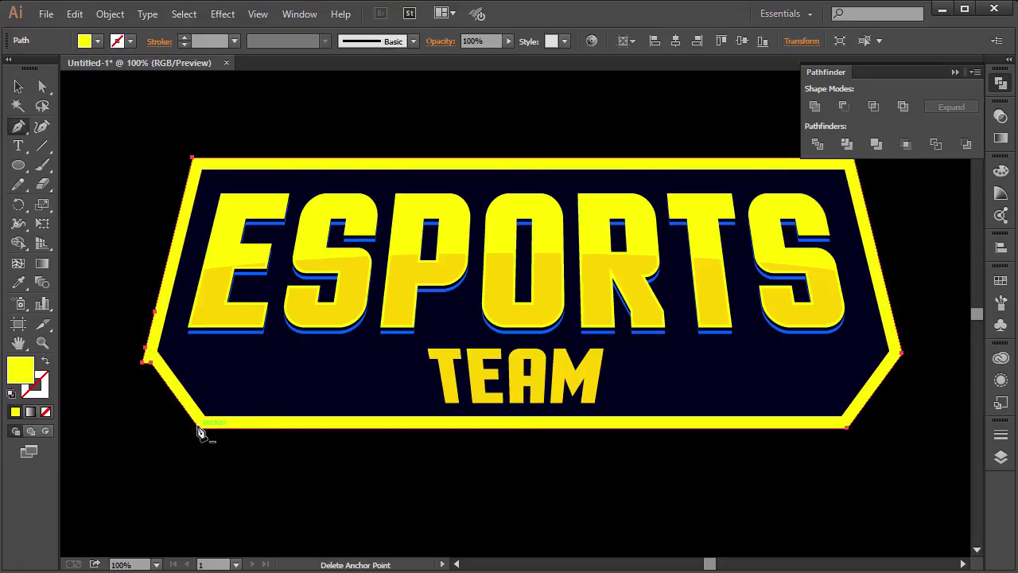
left_click(143, 364)
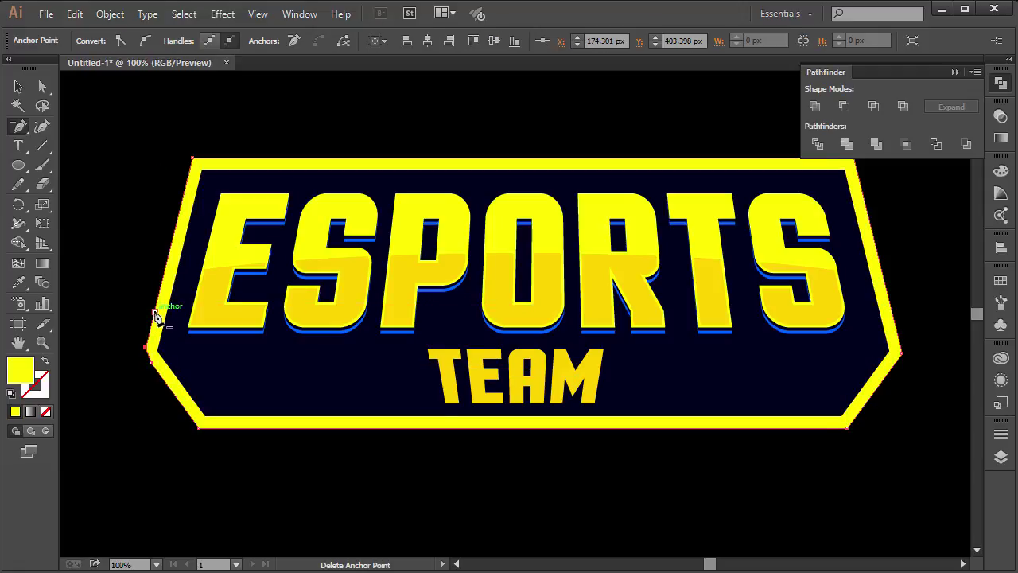
left_click(144, 347)
Move the border's remaining left corner anchor outward and up to match the right corner, and deselect the border
key("a")
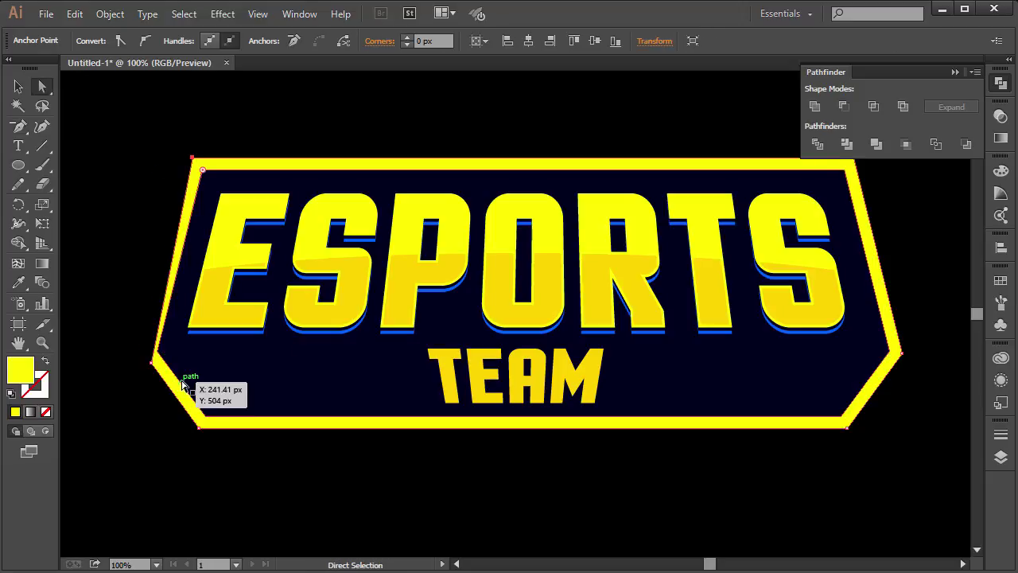
left_click_drag(154, 368, 146, 356)
key("Up")
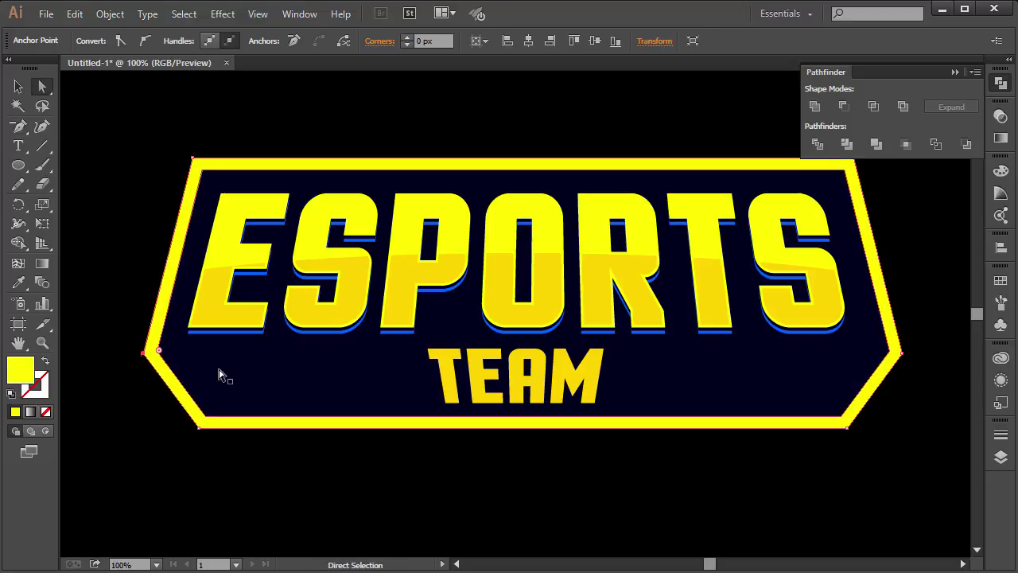
key("Left")
left_click(374, 478)
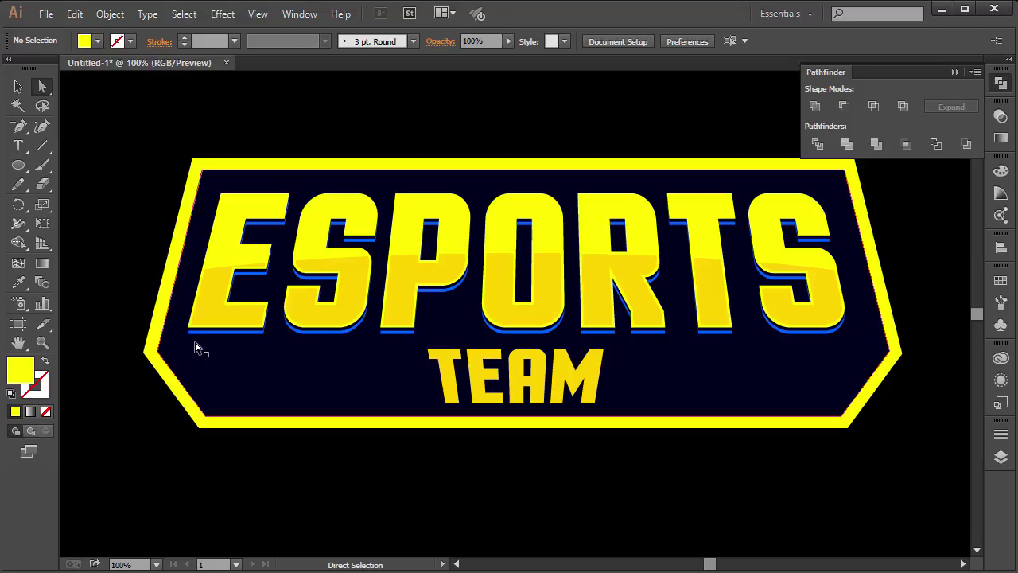
Draw a narrow triangular spike about 74 px long and 9 px wide, slanting down from the E's lower-left corner, with the Pen tool
key("p")
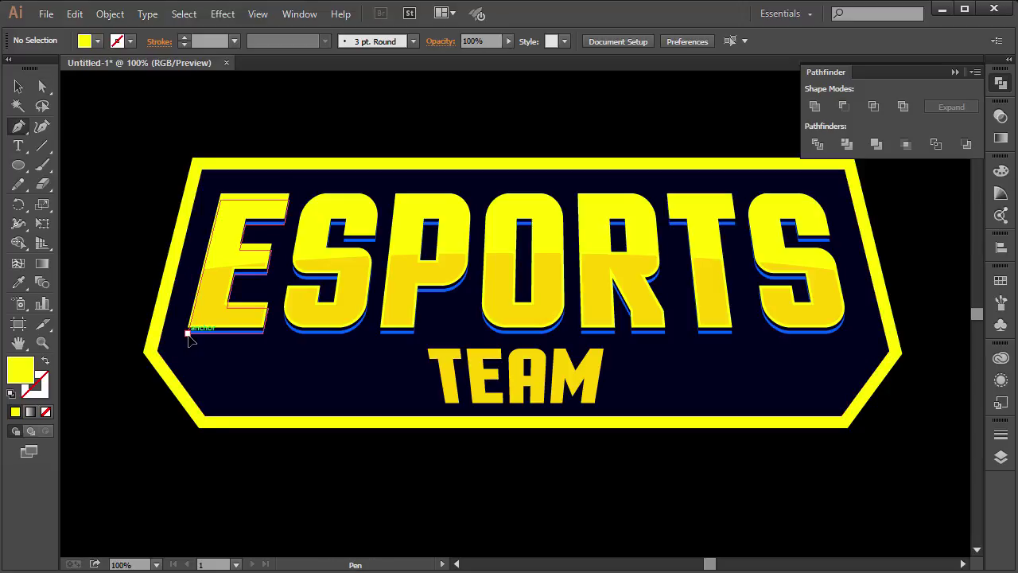
left_click(188, 333)
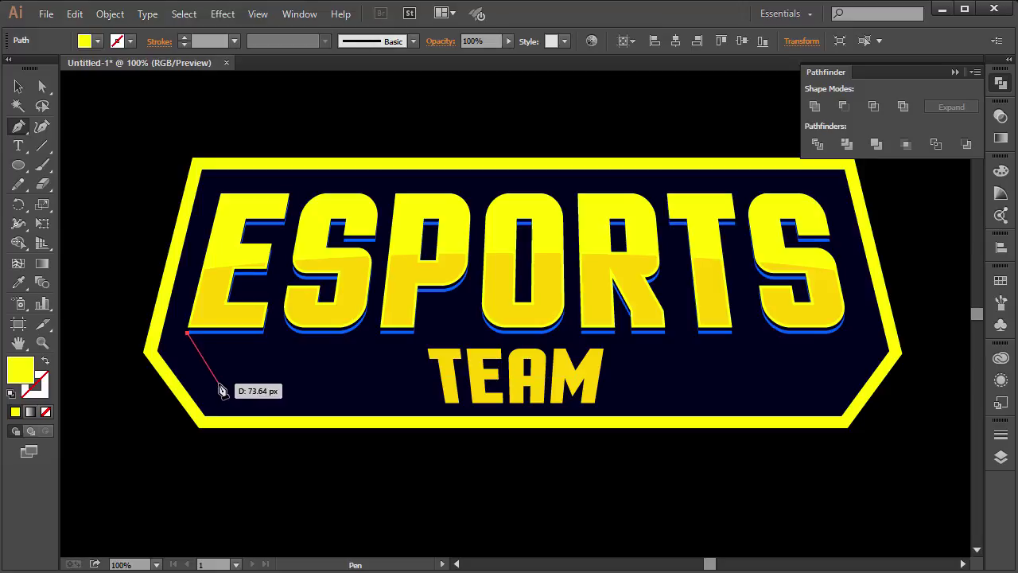
left_click(220, 383)
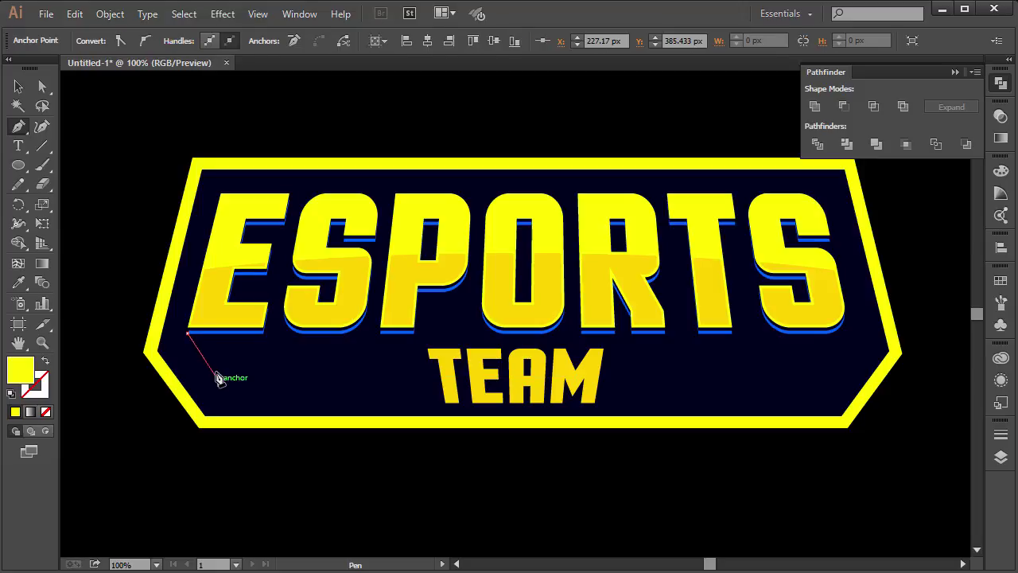
left_click(189, 334)
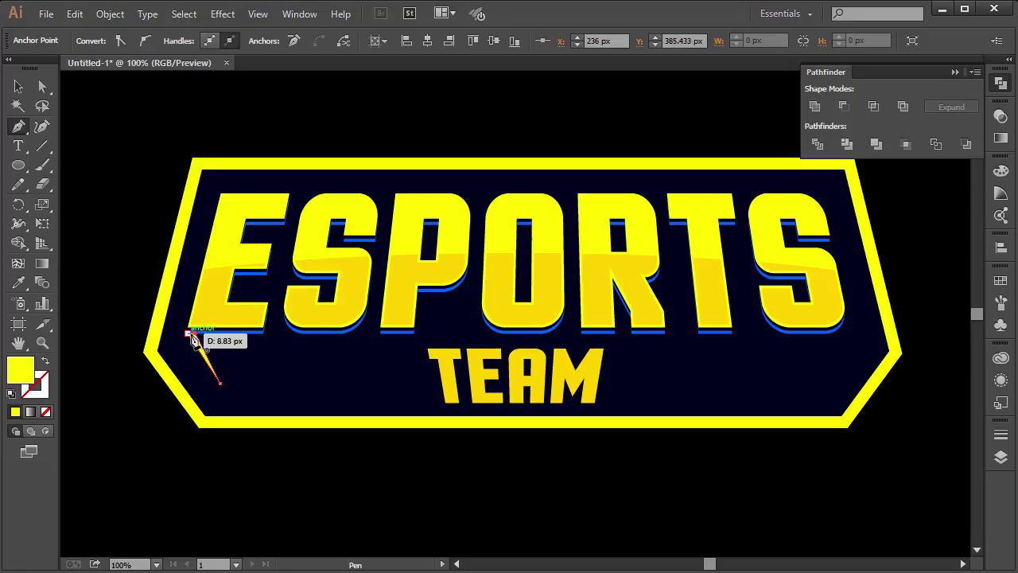
key("v")
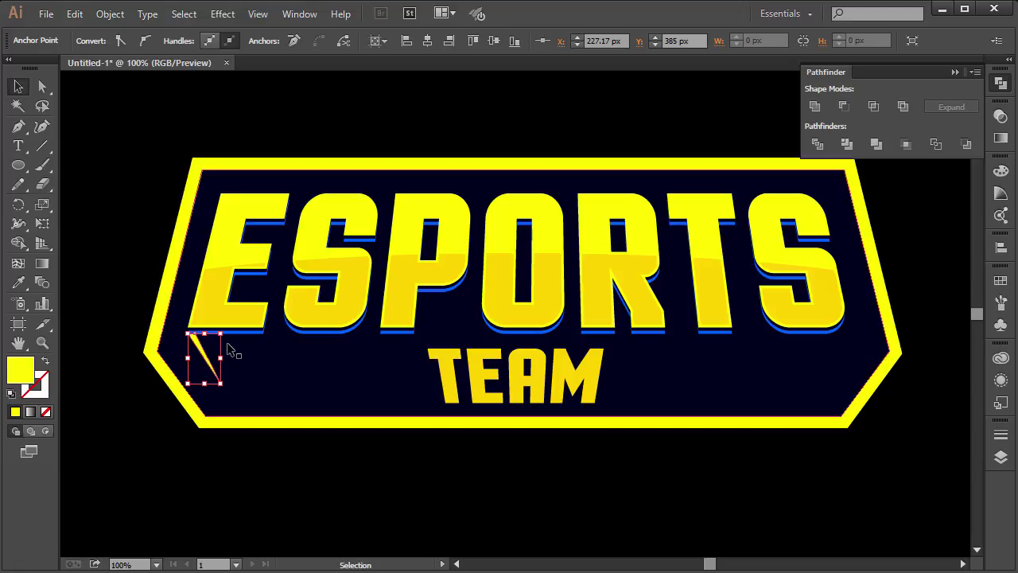
Fill the spike with the blue sampled from the E's lower edge, and deselect it
key("i")
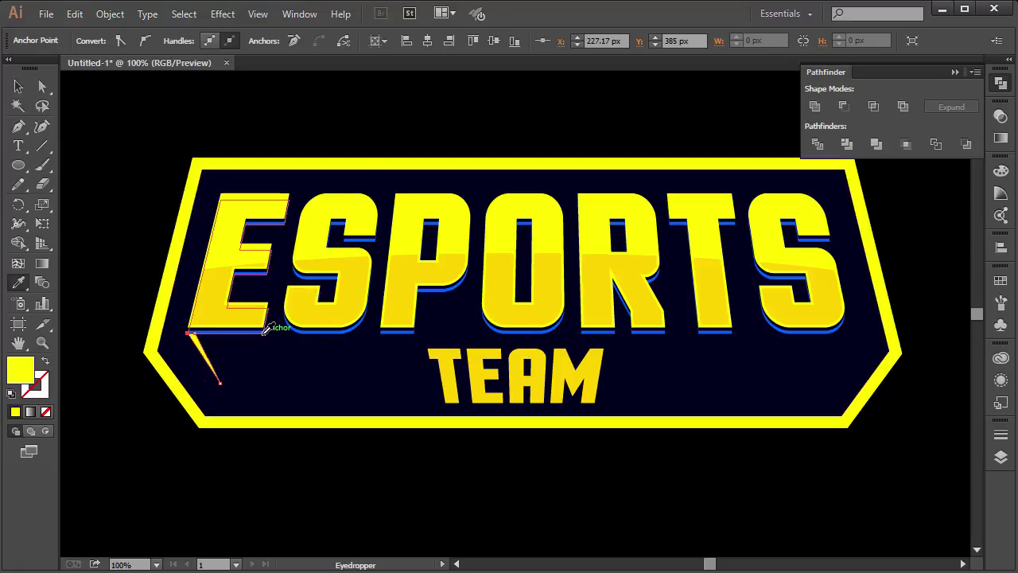
left_click(263, 332)
key("v")
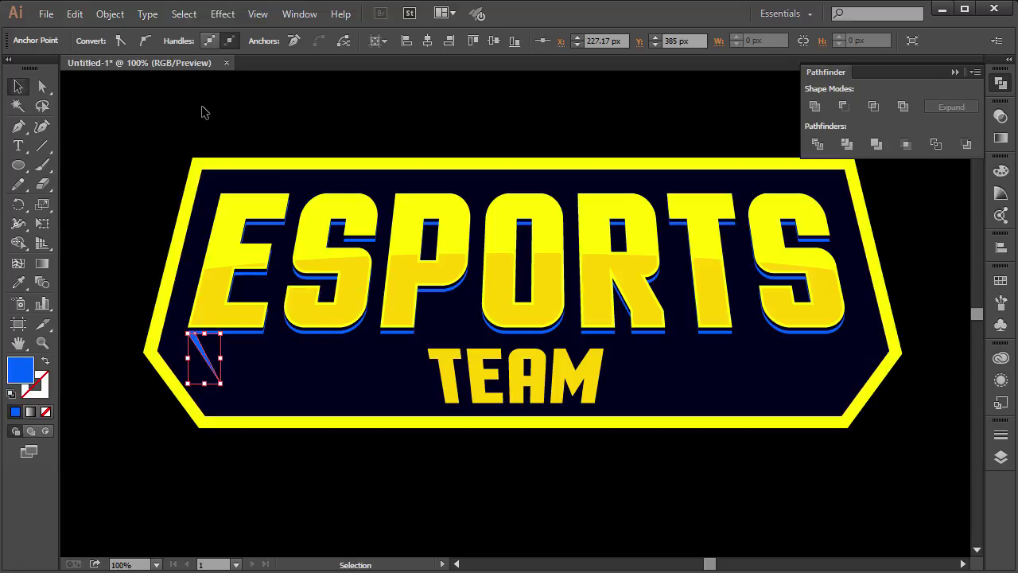
left_click(201, 112)
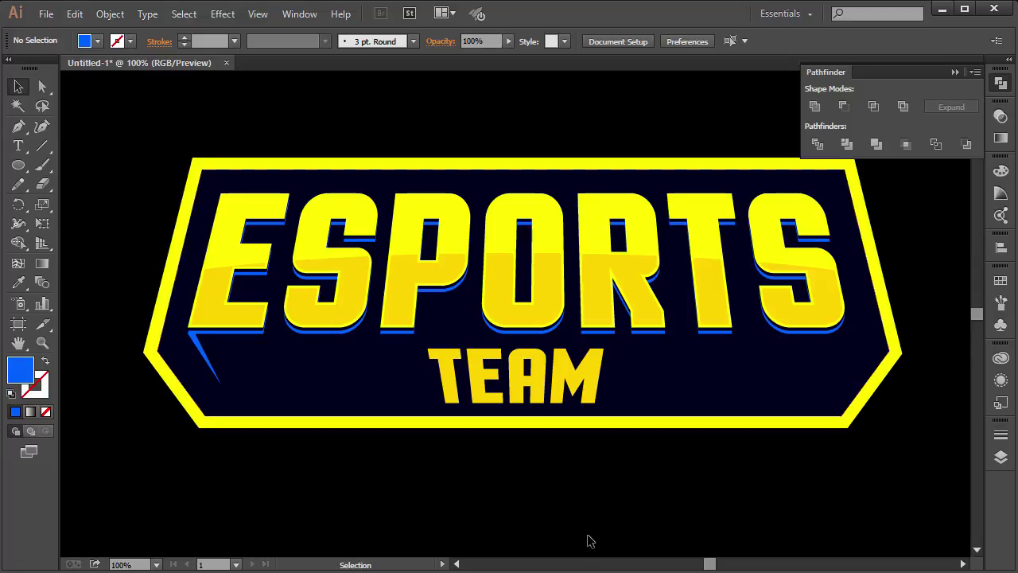
Duplicate the blue spike beneath the E and place the copy under the first S's bottom edge, level with the original
left_click(201, 342)
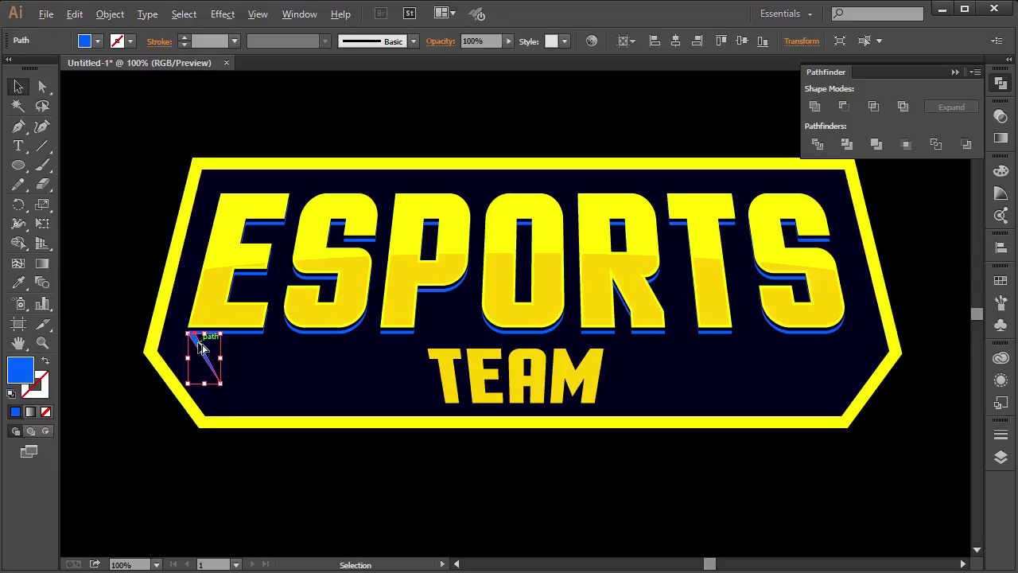
left_click_drag(206, 349, 317, 345)
left_click(374, 486)
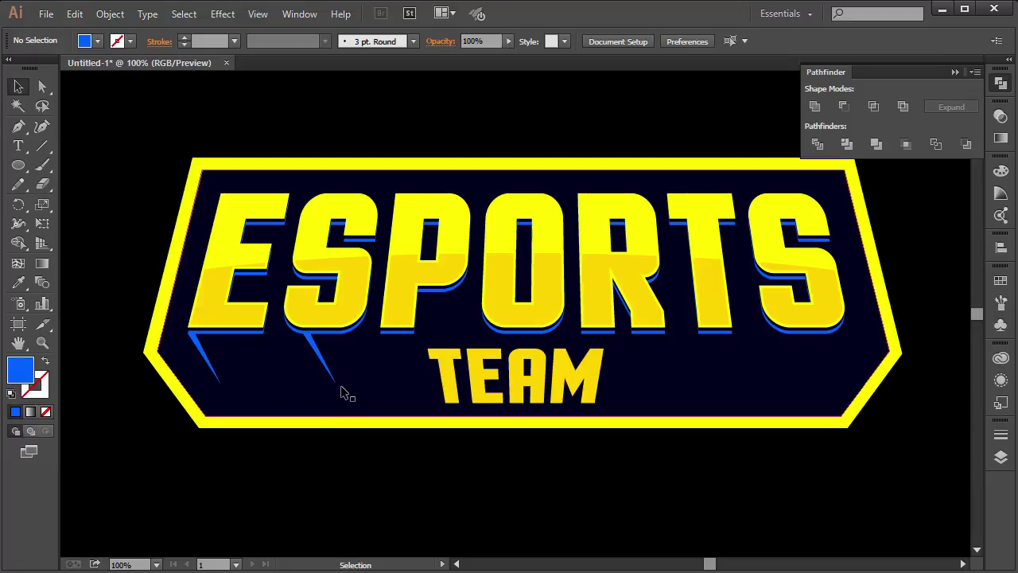
Shorten the first S's spike by moving its tip anchor up and left, leaving it about 31 px wide and 43 px high
left_click_drag(335, 382, 335, 383)
key("a")
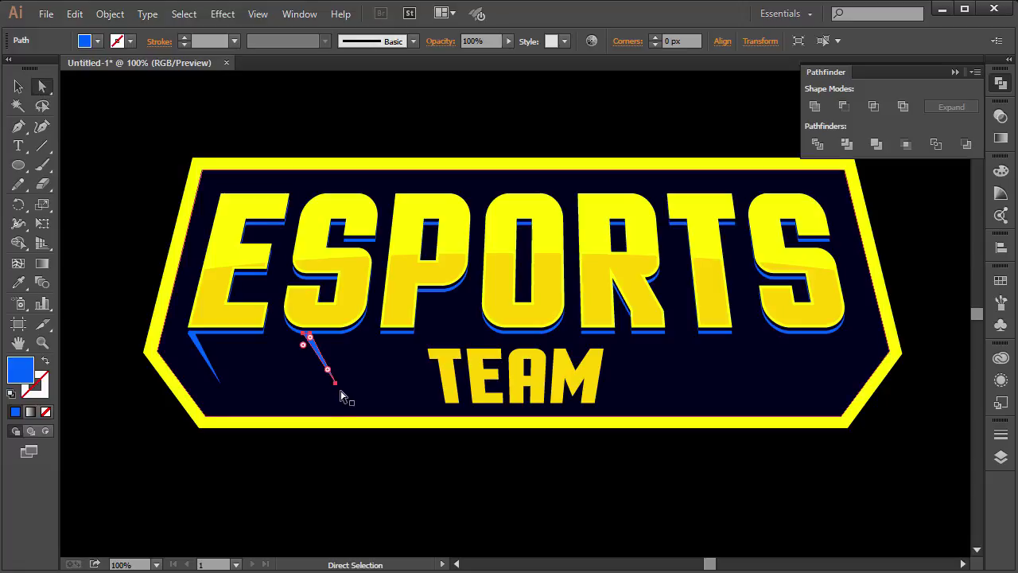
left_click(327, 370)
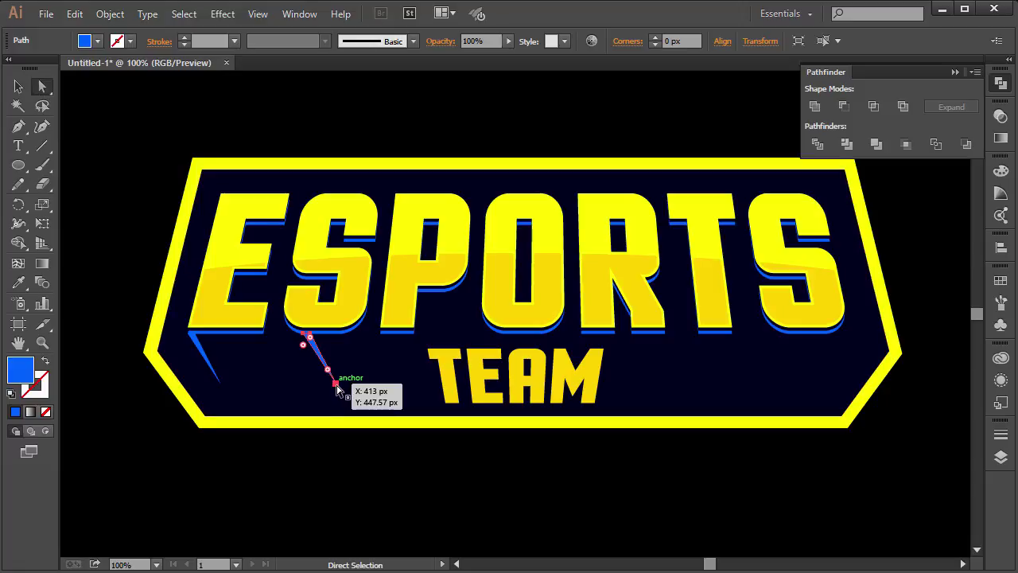
key("shift+Left")
left_click(447, 428)
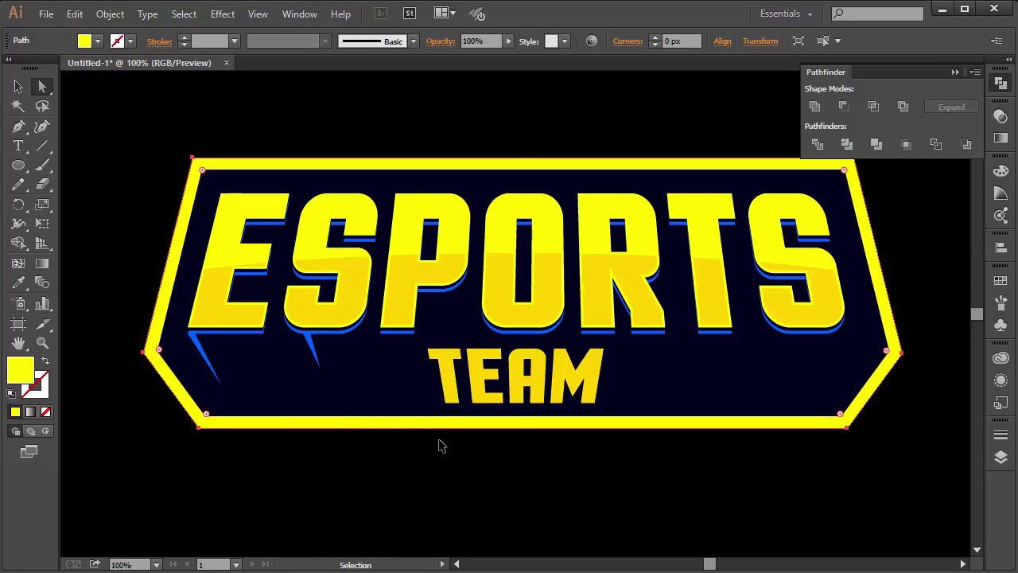
key("ctrl+z")
key("ctrl+z")
left_click(422, 468)
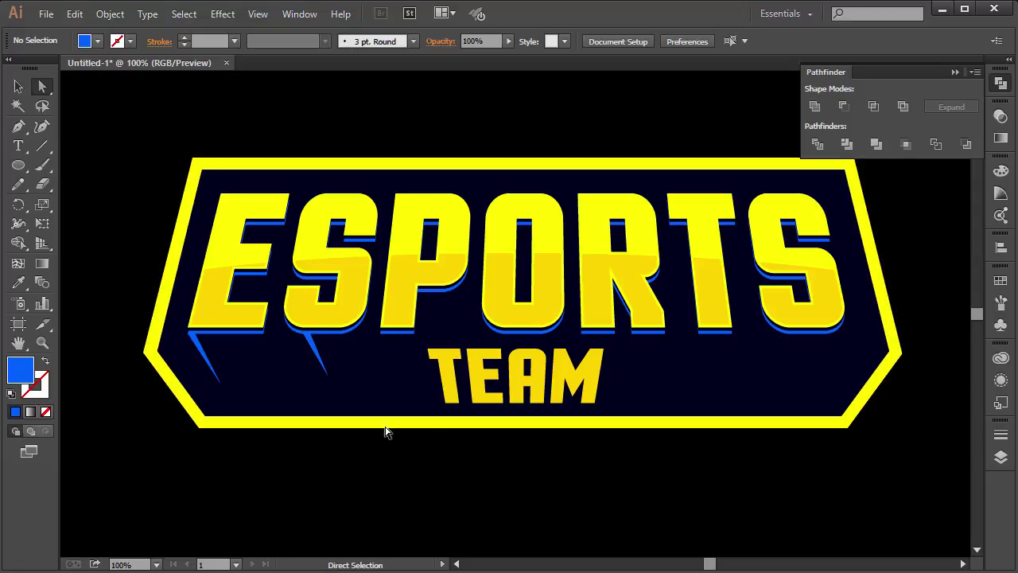
left_click(327, 366)
left_click(376, 501)
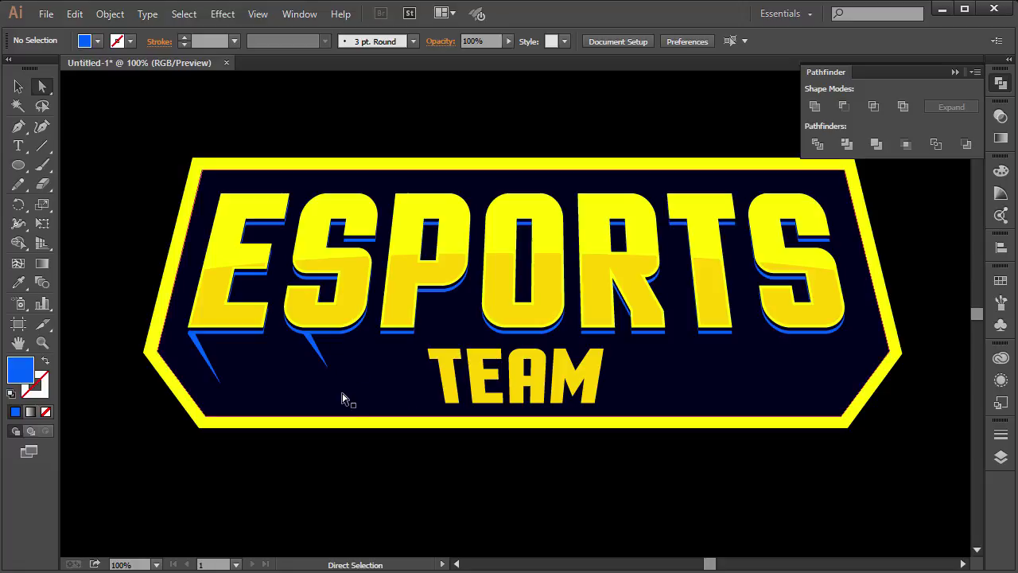
Duplicate the S's spike to the P's lower-left corner and shorten the copy by moving its tip anchor up and left
left_click(329, 353)
key("v")
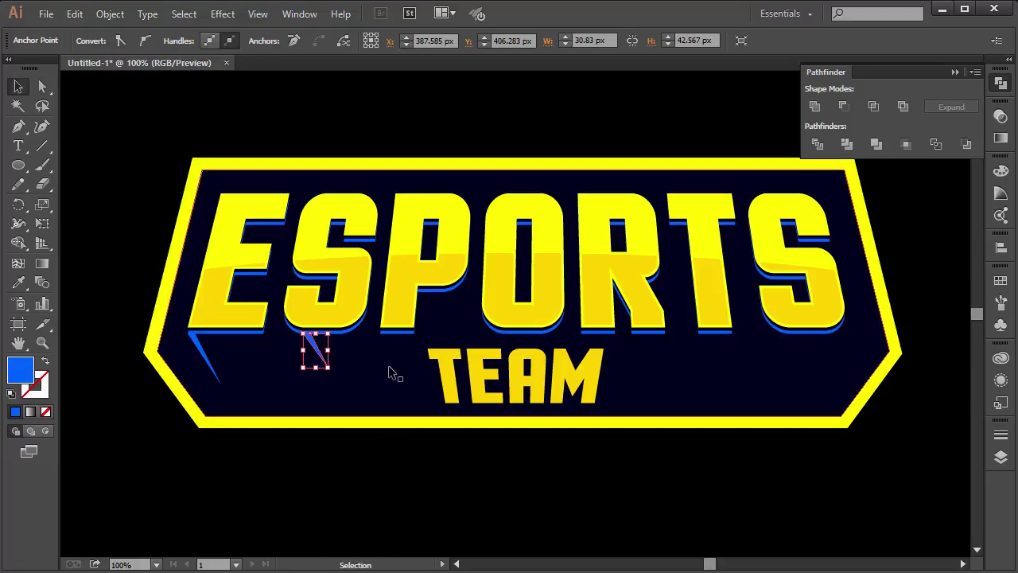
left_click(314, 342)
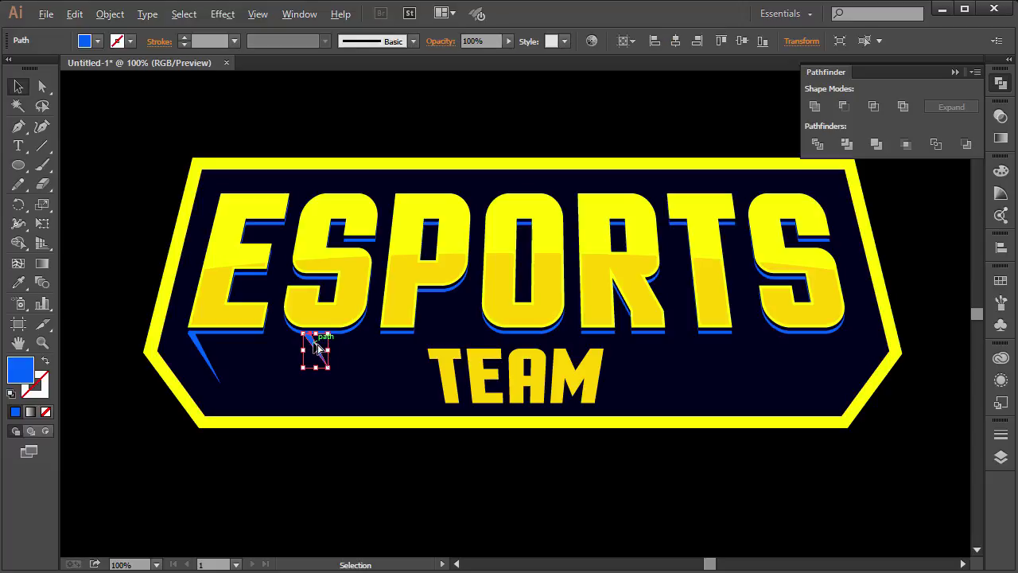
left_click_drag(314, 343, 392, 350)
left_click(393, 355)
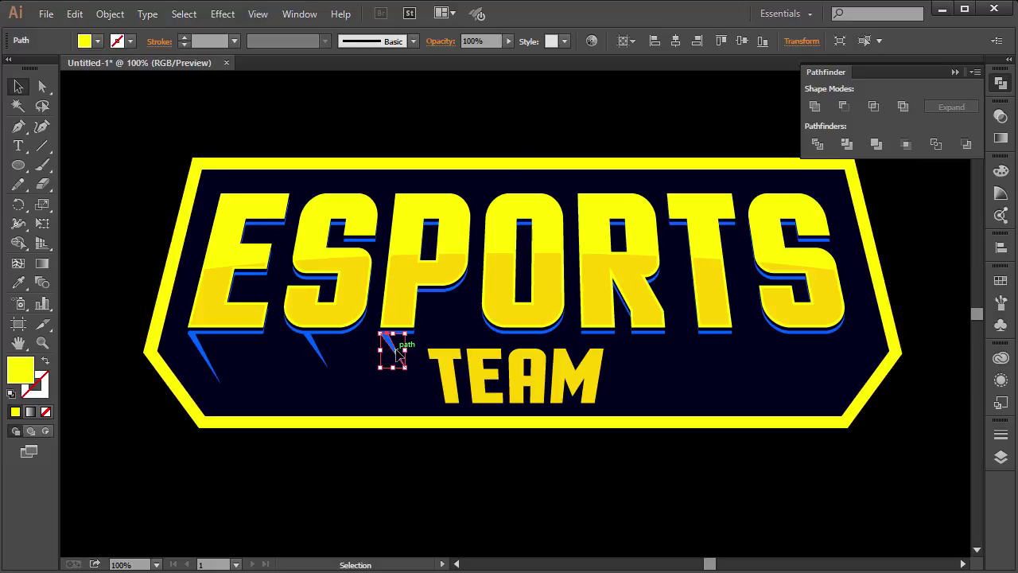
key("a")
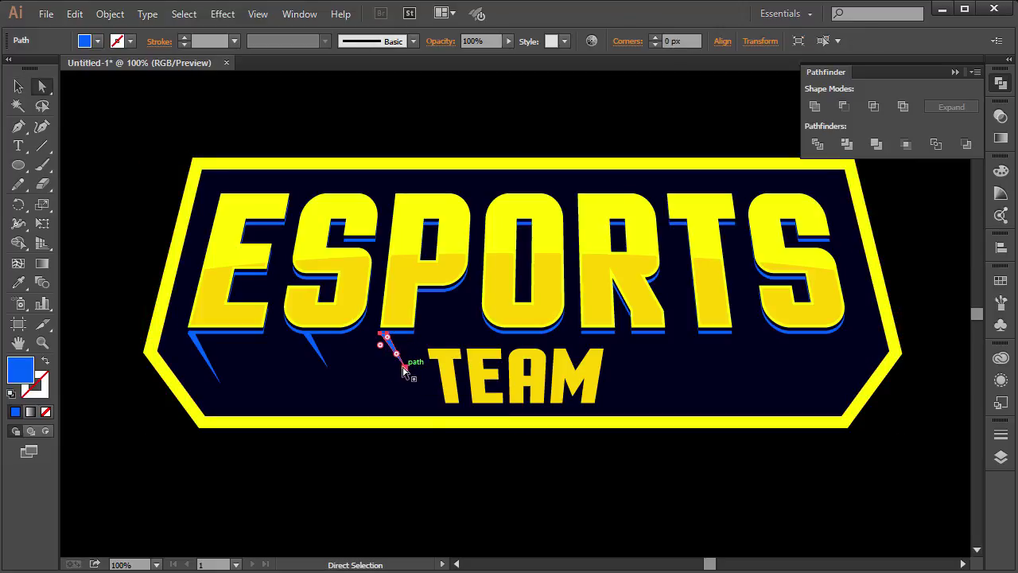
left_click_drag(404, 367, 406, 368)
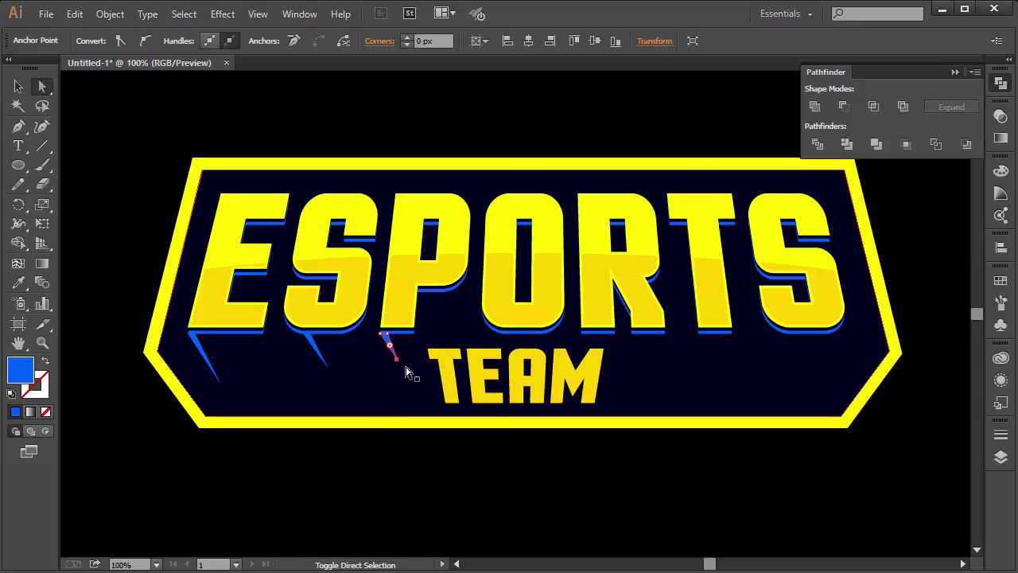
left_click(407, 372)
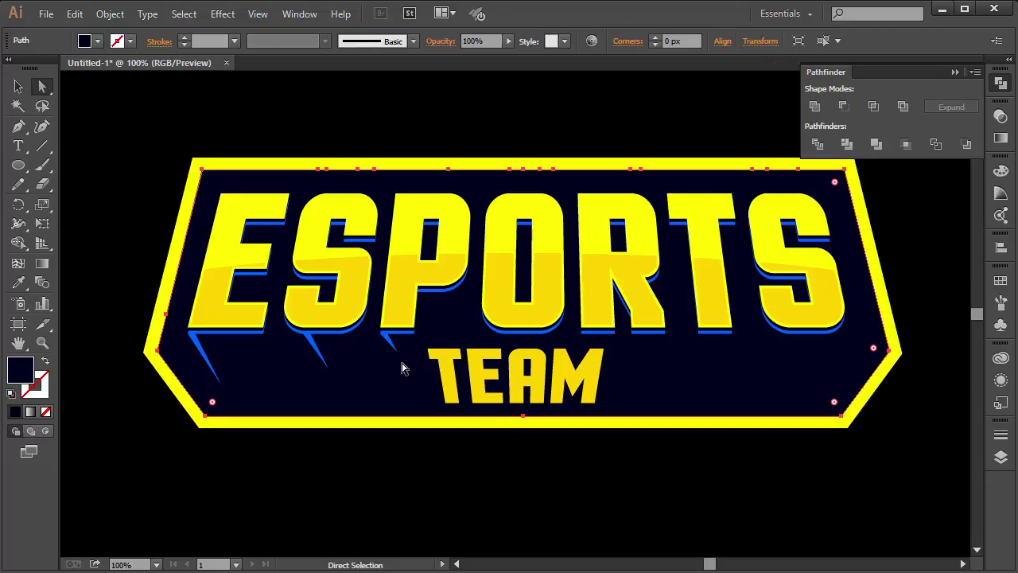
Select the three blue spikes beneath the letters E, S and P together
left_click(211, 354)
key("ctrl")
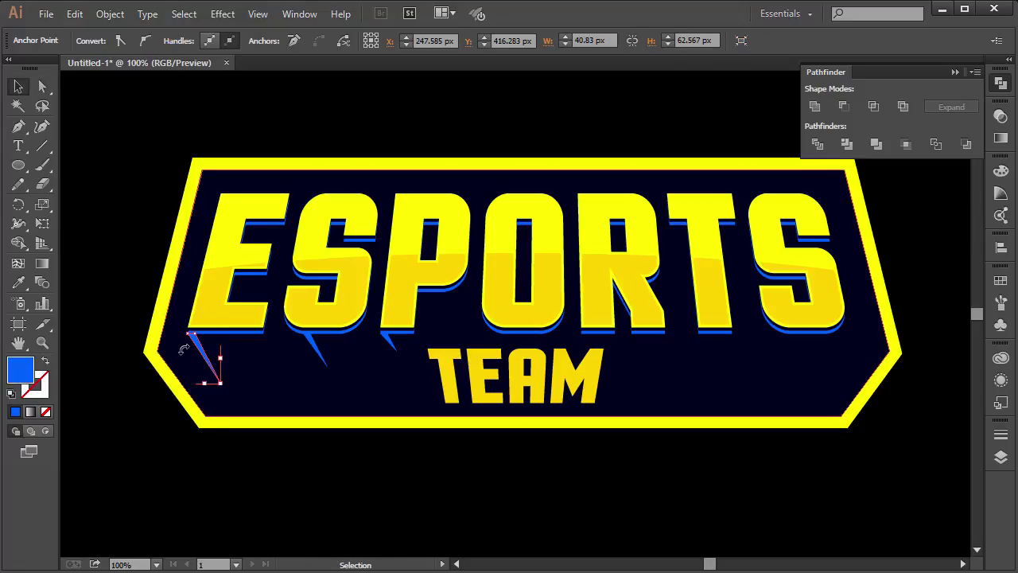
left_click(203, 353)
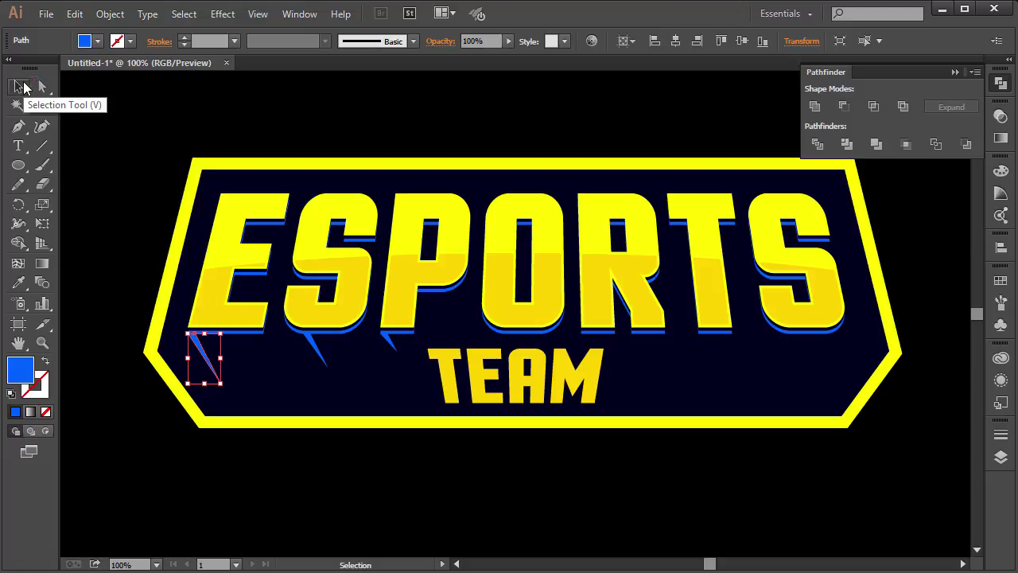
left_click(24, 86)
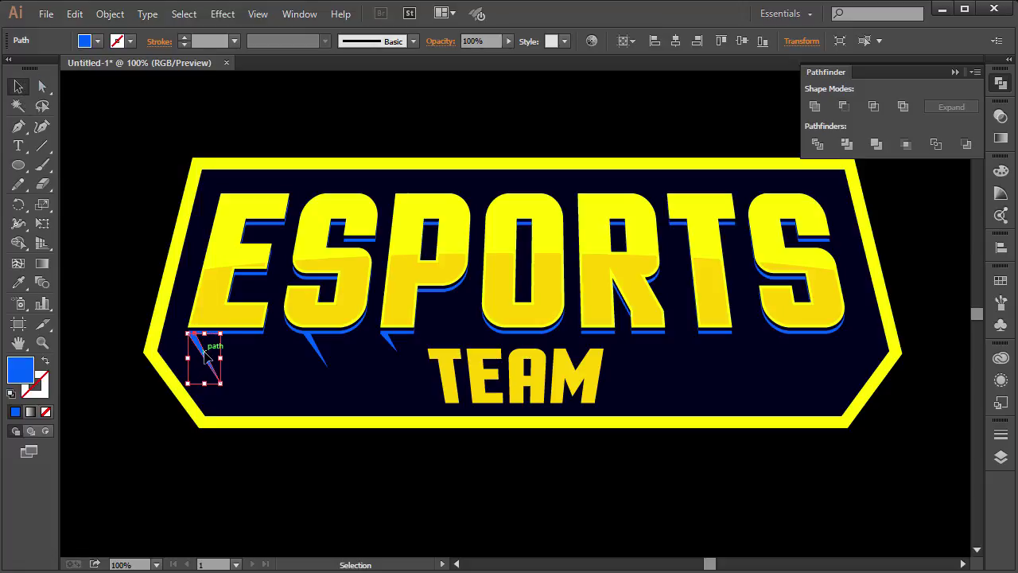
left_click(323, 357, "shift")
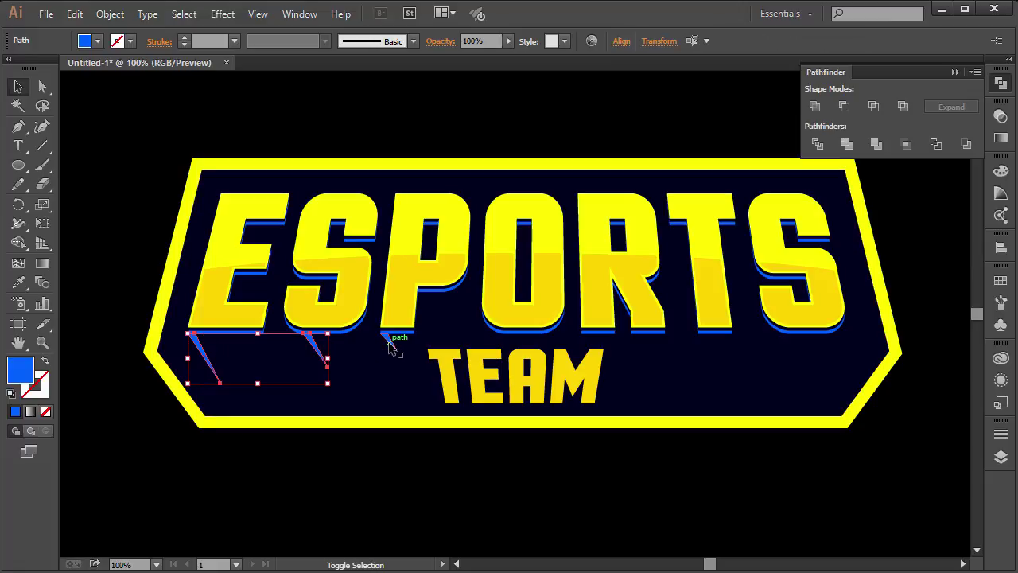
left_click(391, 344, "shift")
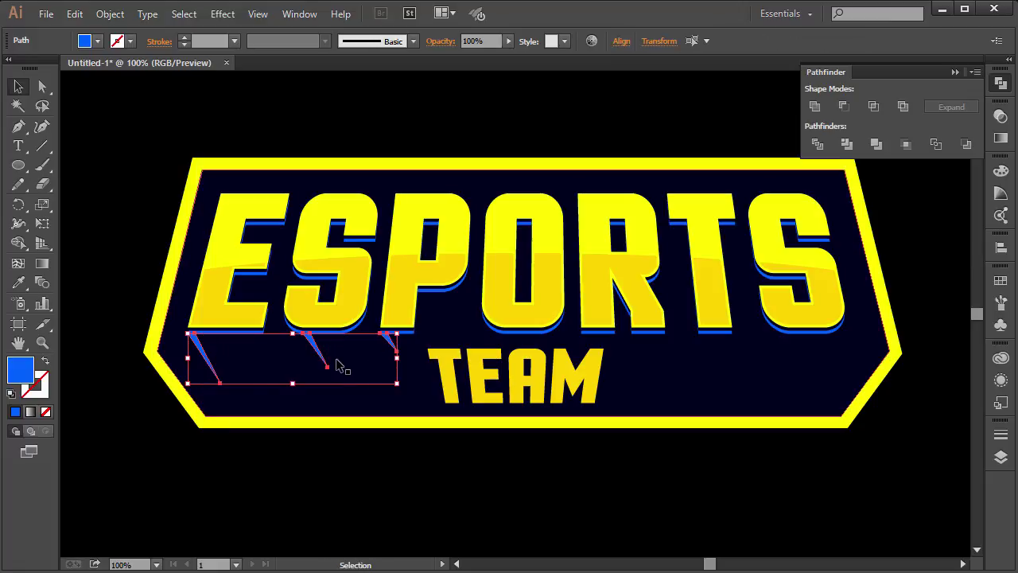
right_click(335, 364)
mouse_move(469, 320)
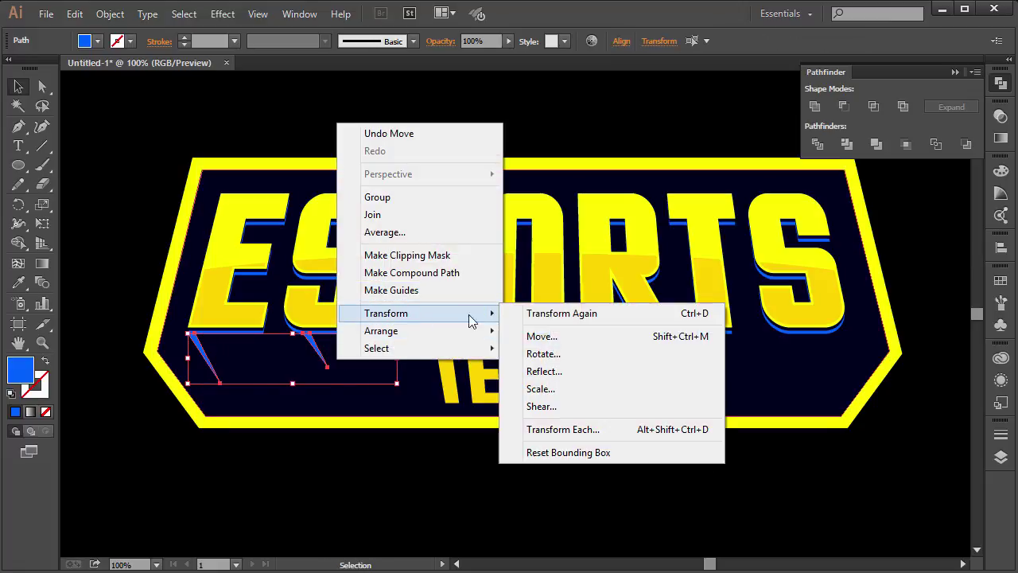
left_click(544, 371)
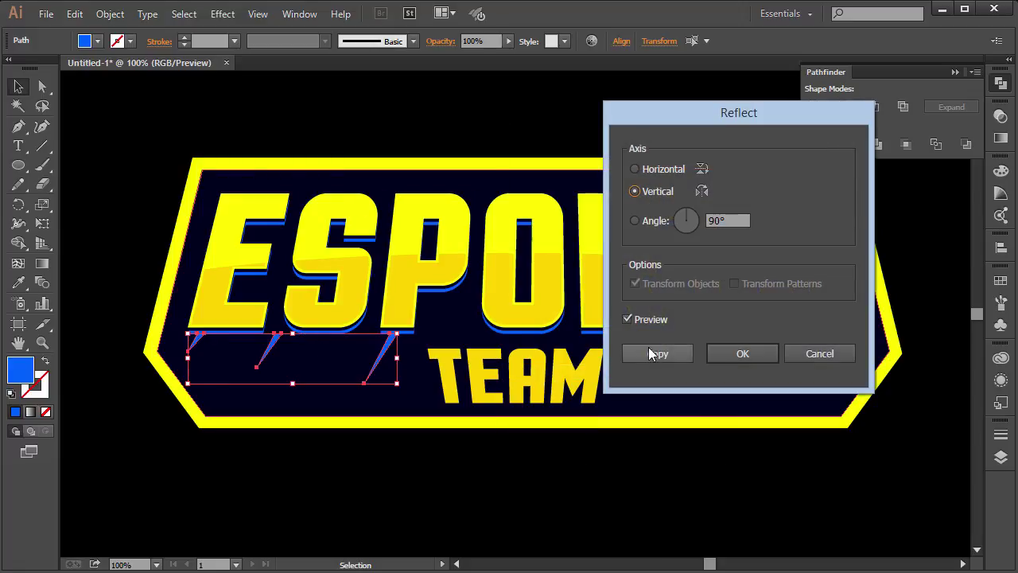
left_click(657, 354)
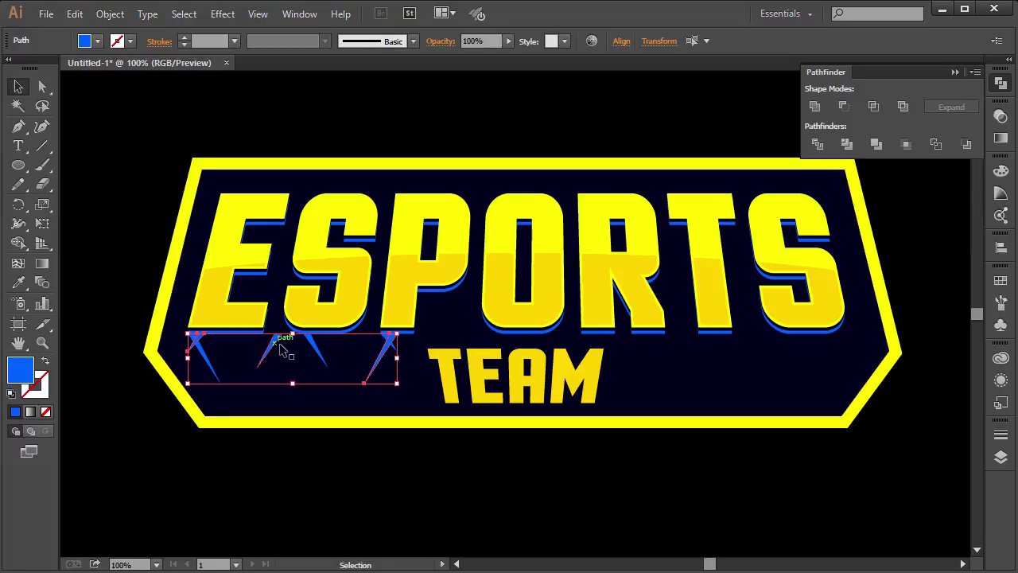
key("ctrl+z")
Reflect a copy of the three spikes across the vertical axis and place the mirrored set beneath R, T and the final S
right_click(325, 358)
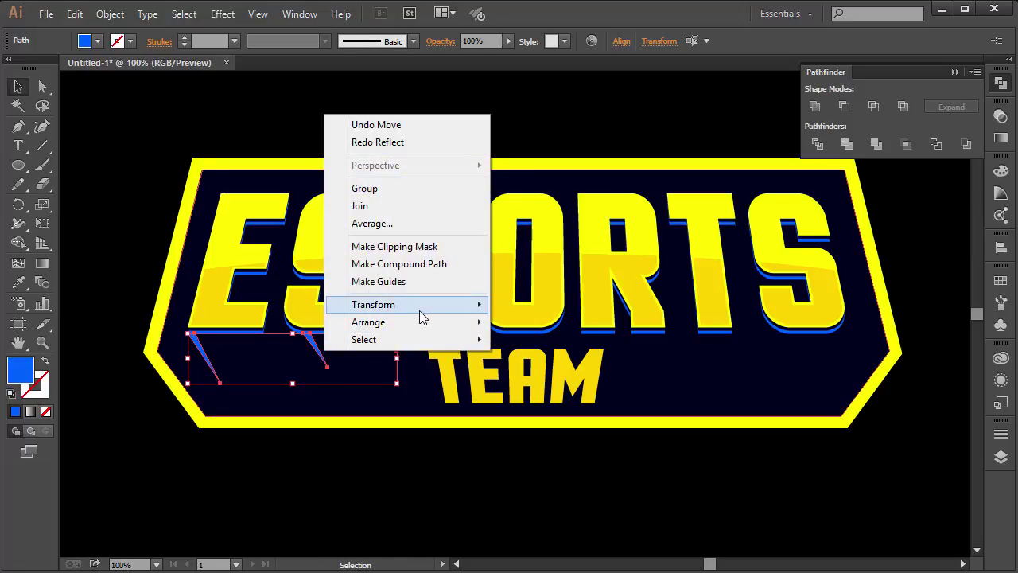
mouse_move(444, 304)
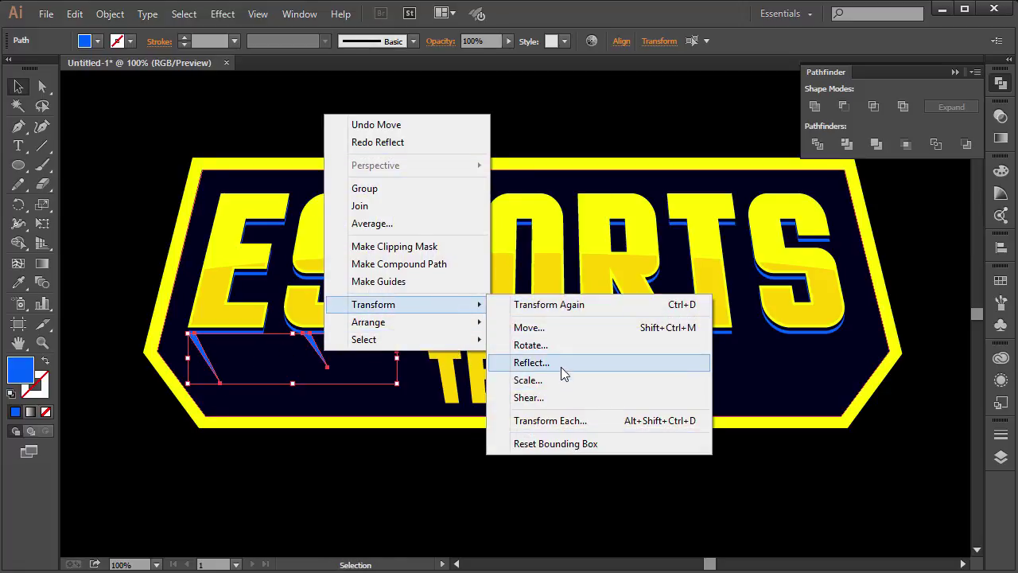
left_click(561, 364)
left_click(658, 353)
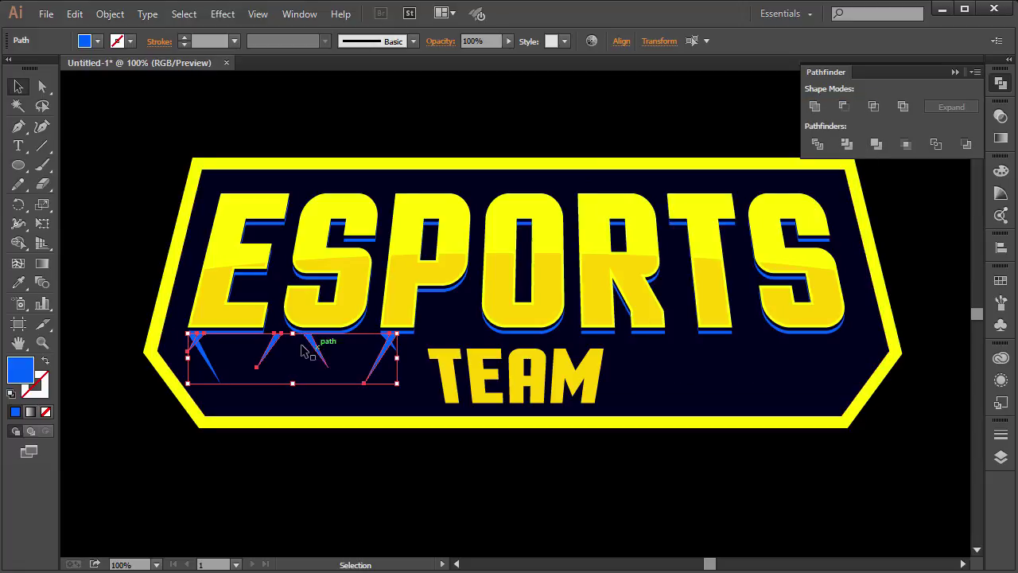
left_click_drag(324, 350, 722, 350)
left_click(723, 420)
left_click(701, 351)
left_click(781, 387)
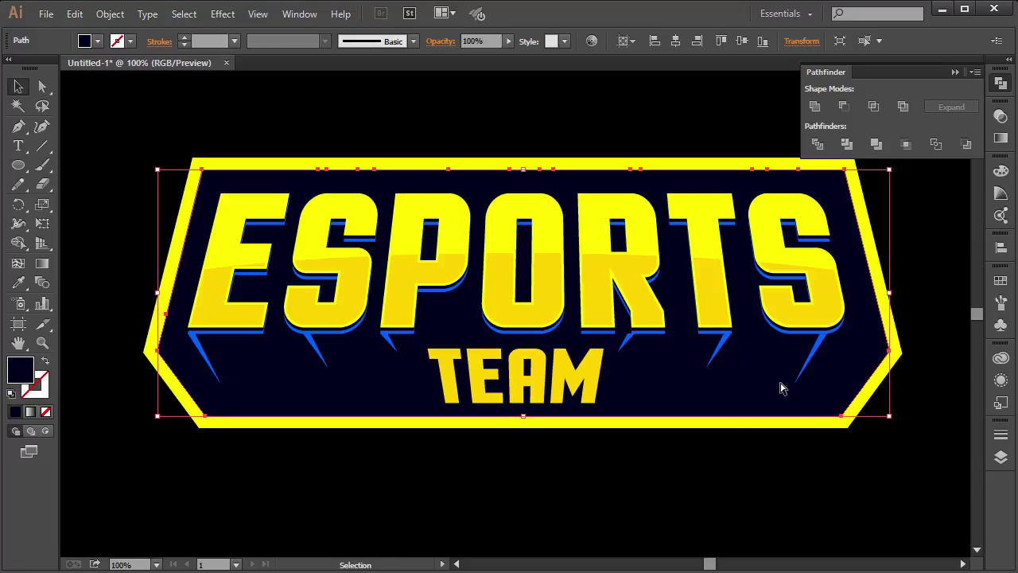
Move the mirrored spike beneath the R over to the R's lower-right corner, and deselect everything
key("ctrl+equal")
left_click(831, 354)
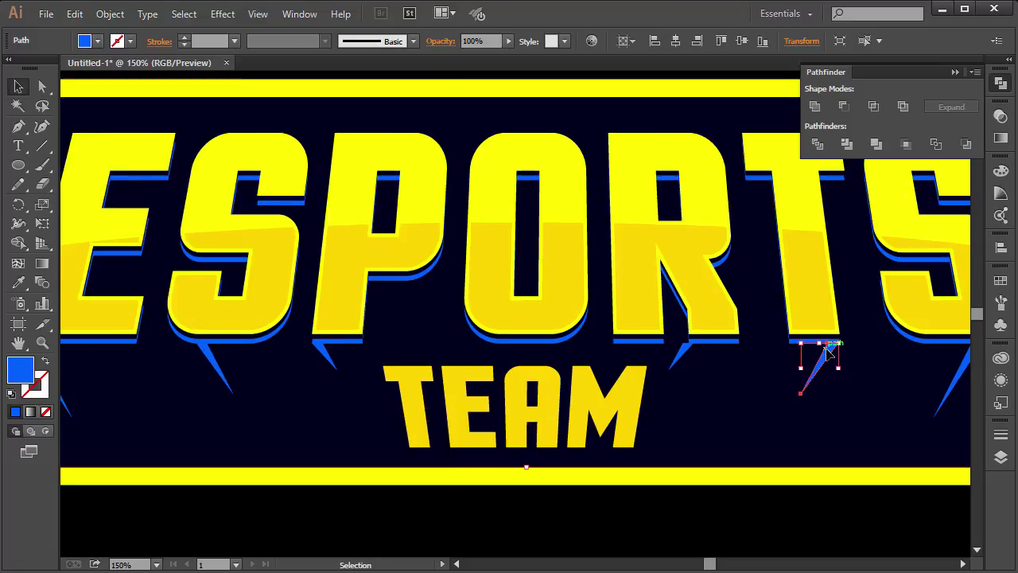
left_click(876, 361)
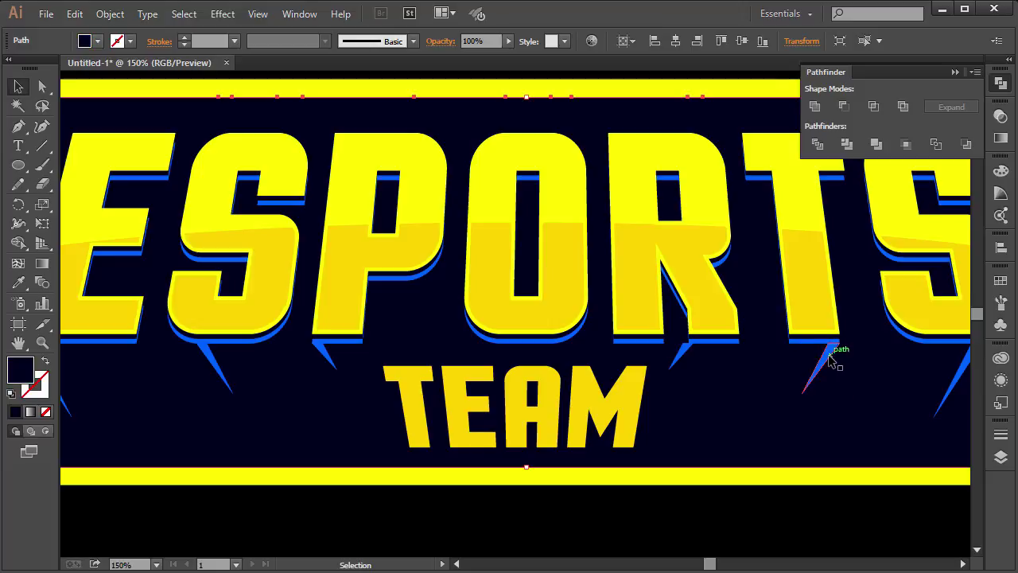
left_click(831, 358)
left_click(913, 351)
left_click_drag(683, 356, 726, 355)
key("ctrl+0")
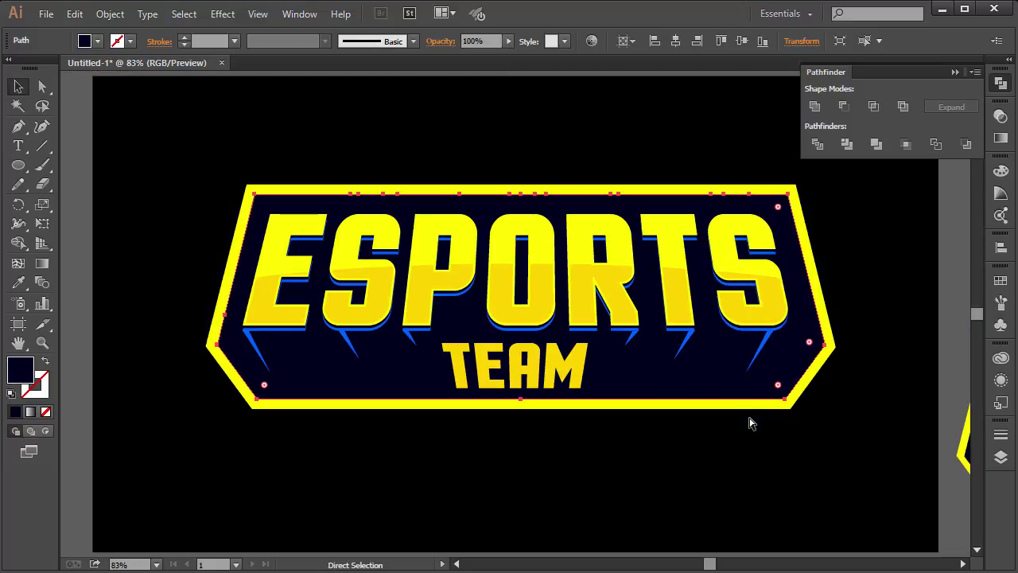
key("ctrl+1")
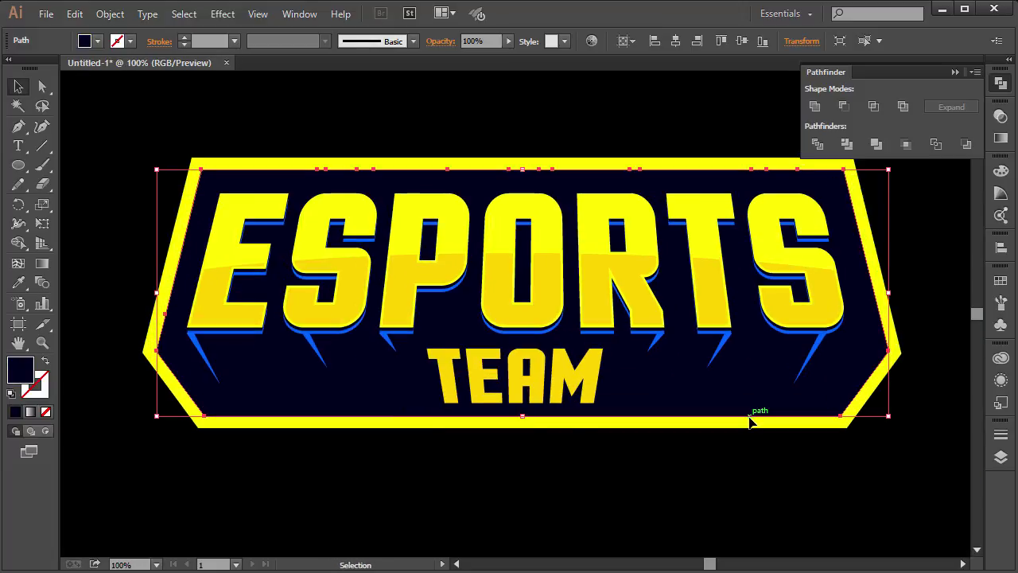
left_click(268, 506)
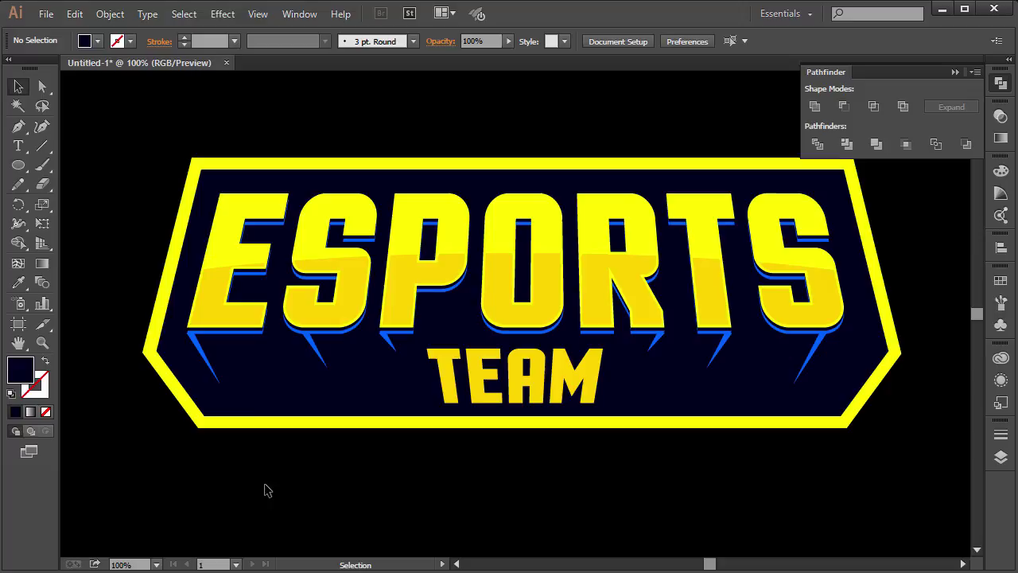
Reflect a copy of the spike beneath the E across the horizontal axis
left_click(201, 353)
right_click(200, 353)
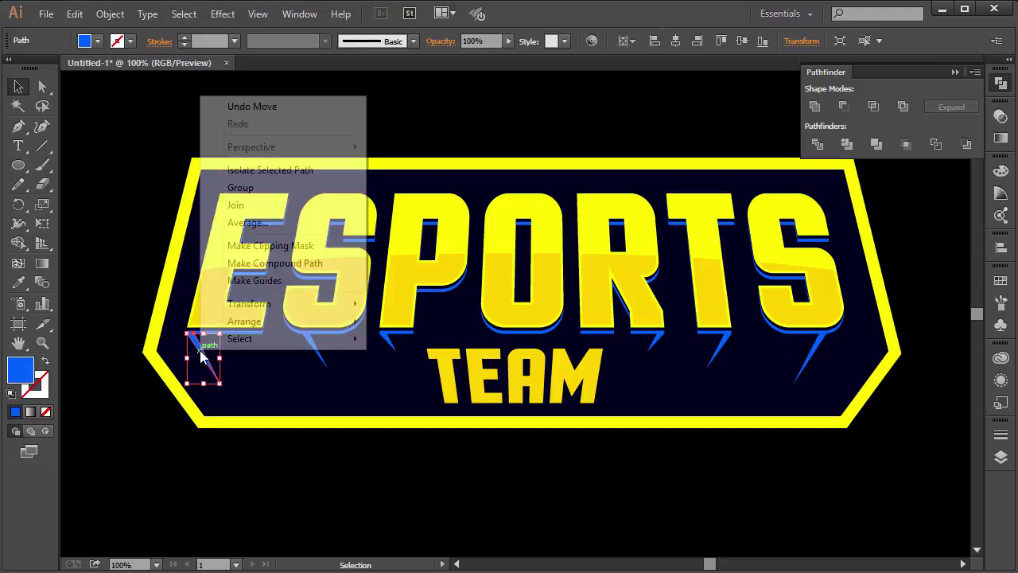
mouse_move(283, 322)
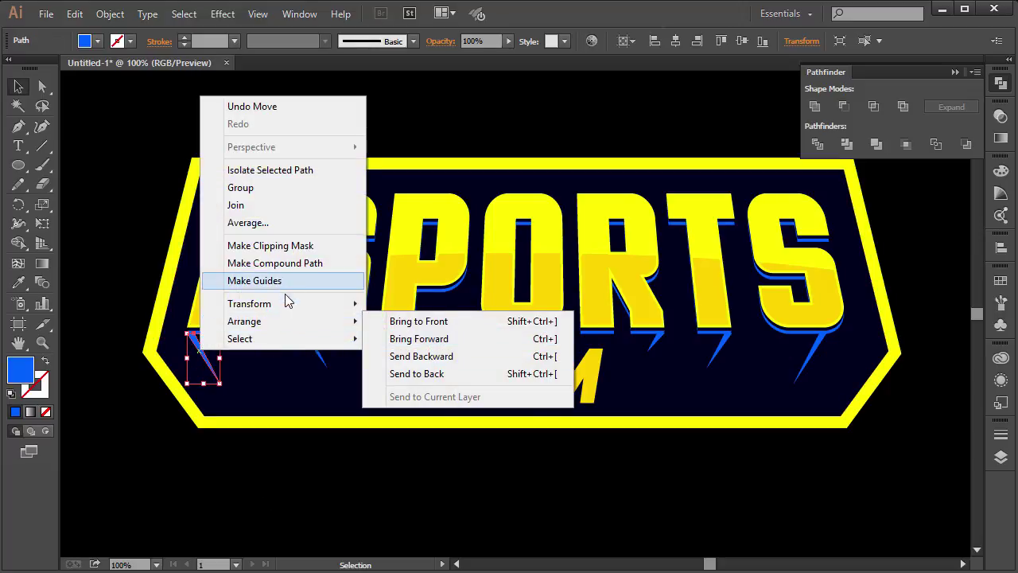
mouse_move(288, 304)
left_click(408, 361)
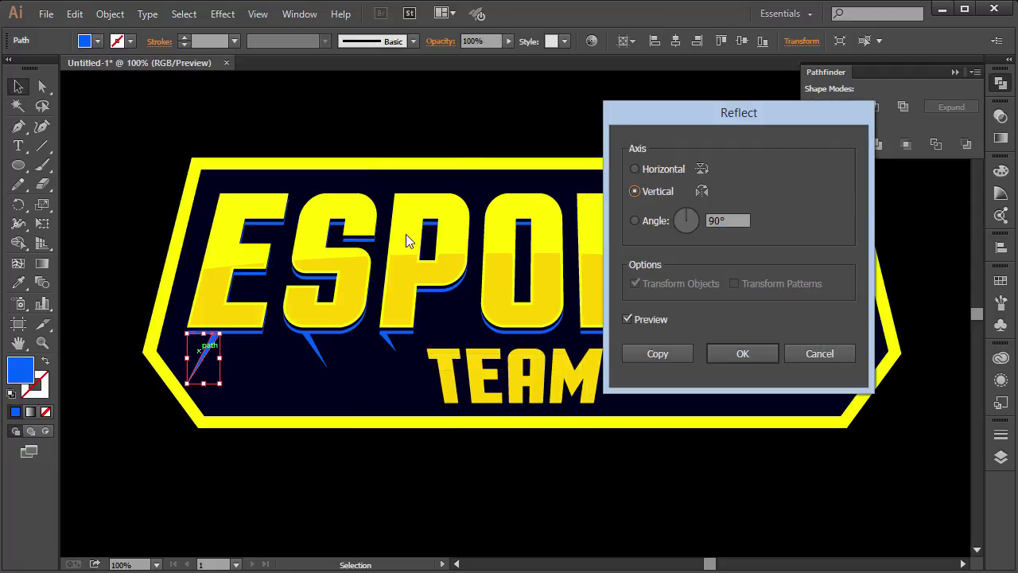
left_click(635, 169)
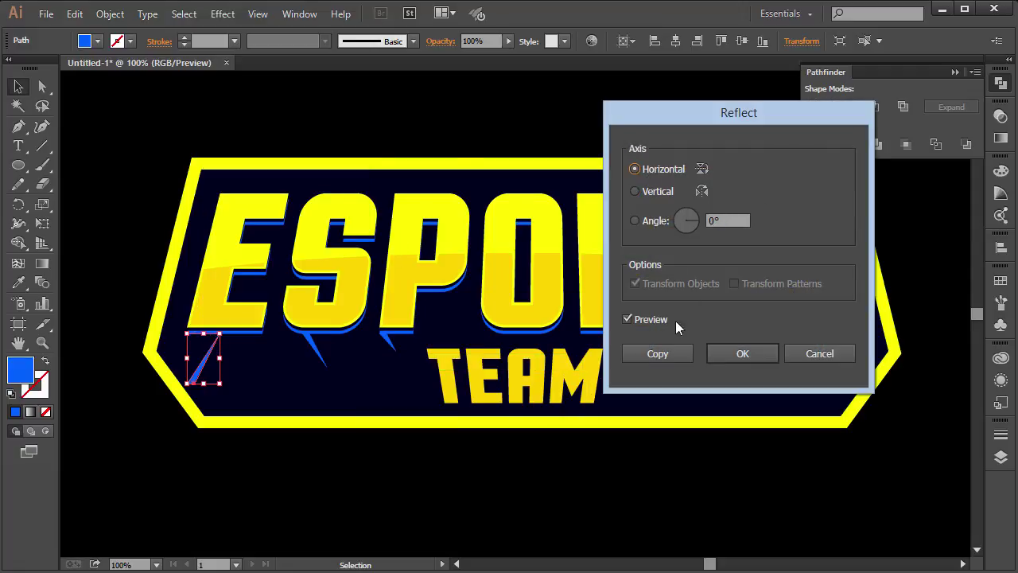
left_click(661, 354)
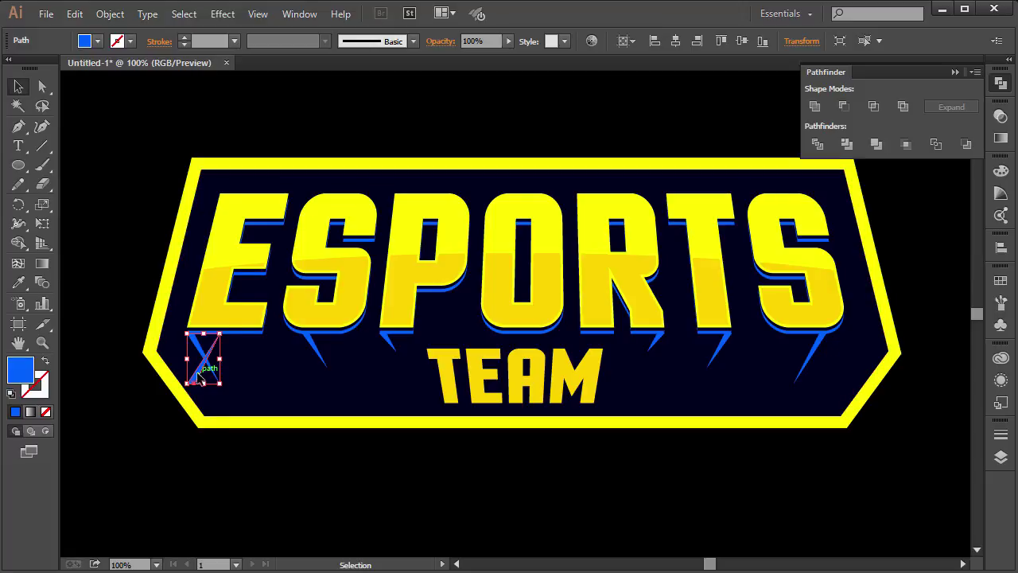
Move the reflected blue spike into the panel's lower-right corner, beside the slanted yellow border, and deselect it
left_click_drag(198, 379, 840, 406)
left_click(880, 471)
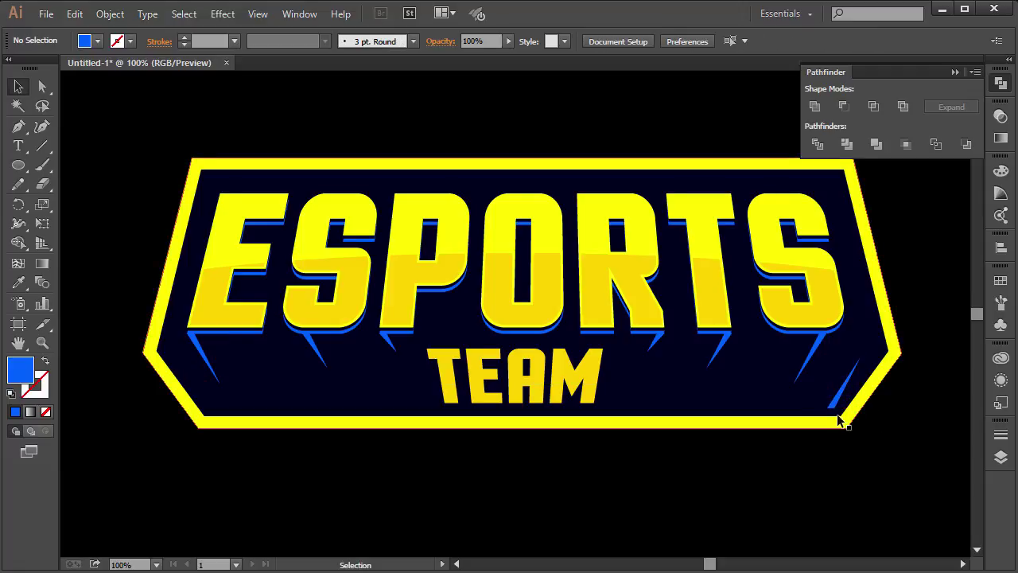
left_click(839, 405)
left_click(886, 431)
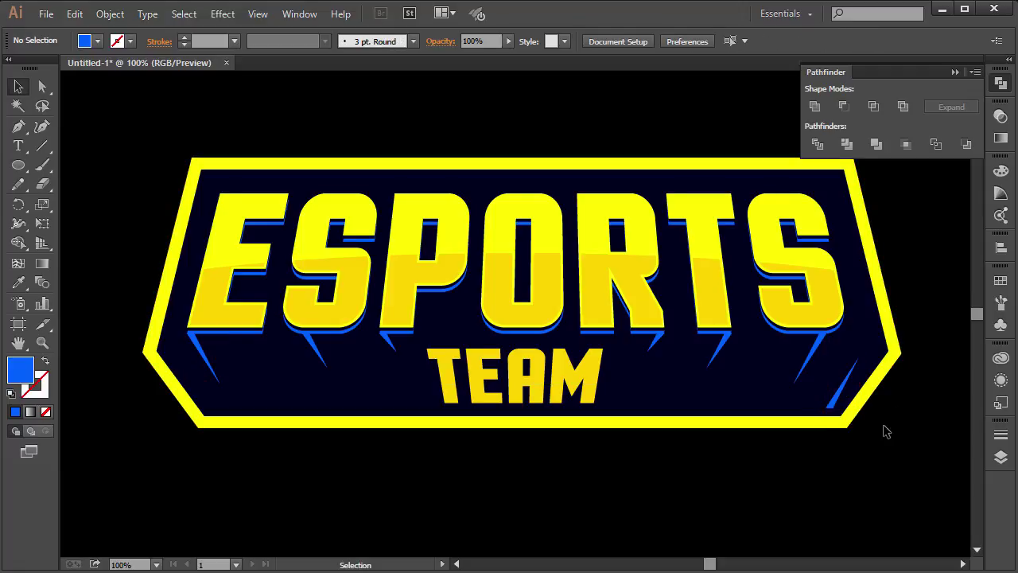
Pull the tip of the lower-right corner spike outward so that the spike runs parallel to the slanted border
left_click(858, 360, "ctrl")
key("a")
left_click_drag(865, 367, 873, 365)
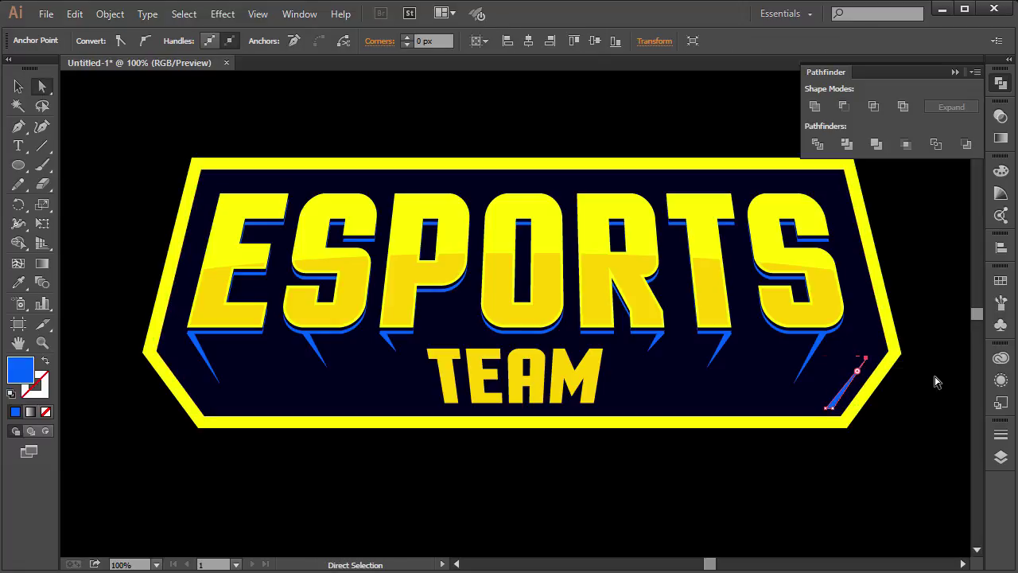
left_click(936, 381)
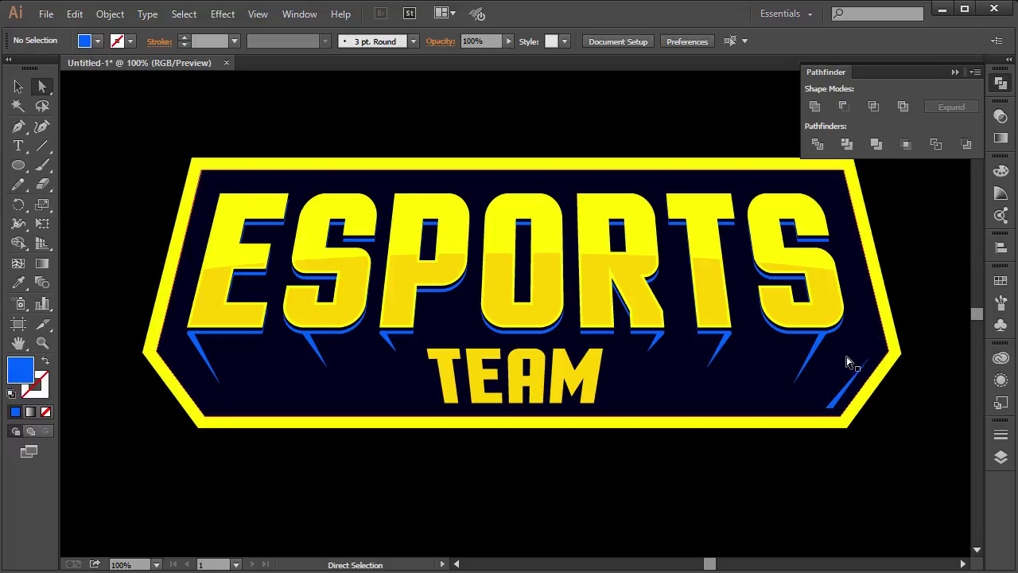
left_click(839, 414)
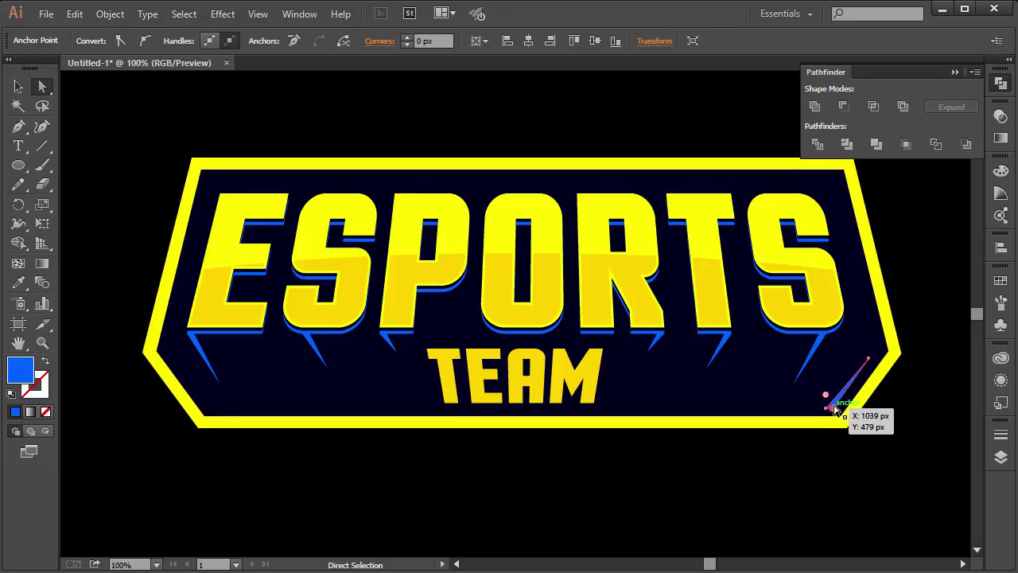
left_click(851, 398)
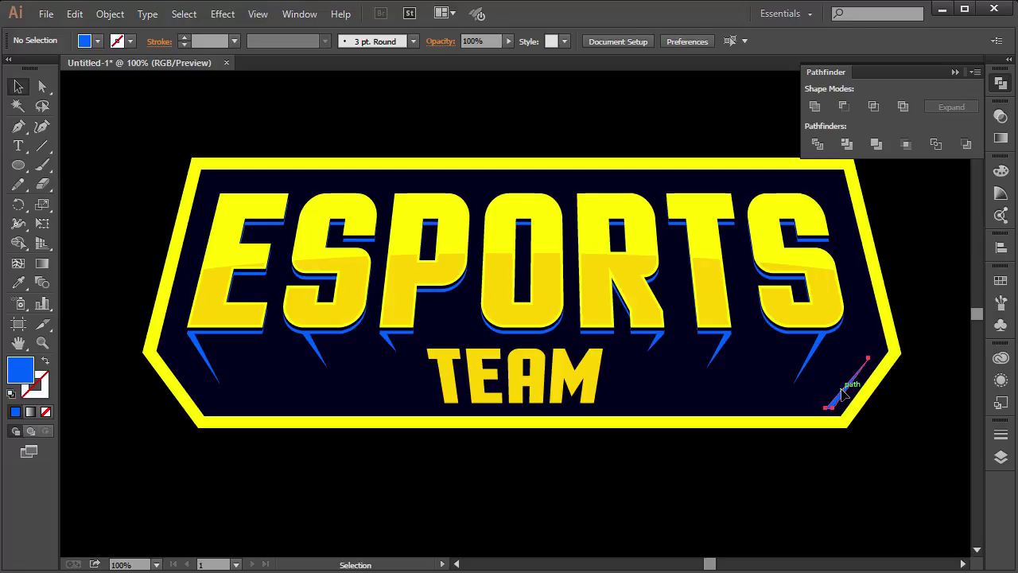
Reflect a copy of the corner spike across the vertical axis and place it in the panel's lower-left corner
right_click(844, 392)
mouse_move(872, 344)
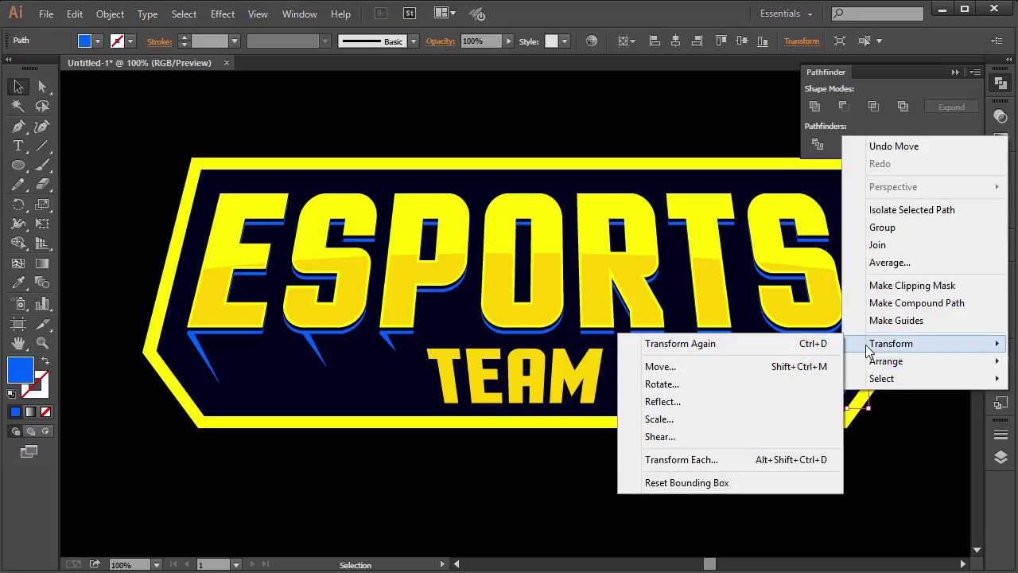
left_click(671, 402)
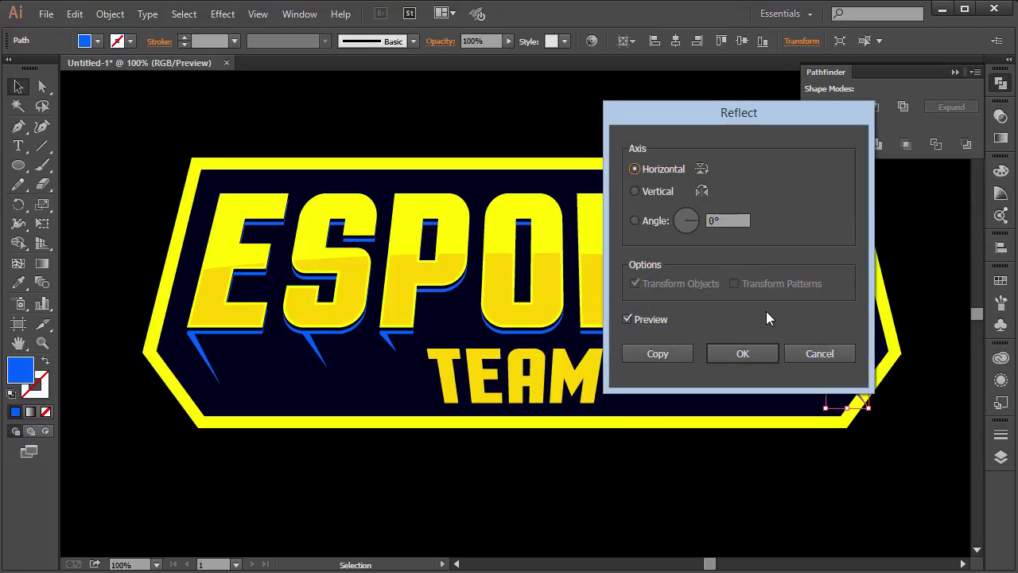
left_click(634, 191)
left_click(658, 355)
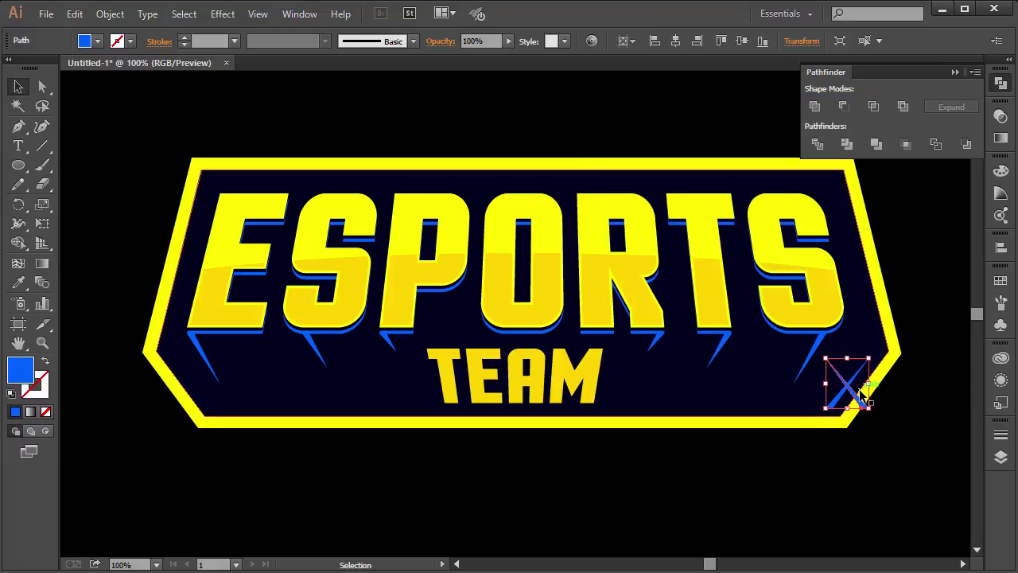
left_click_drag(863, 396, 213, 404)
left_click(266, 487)
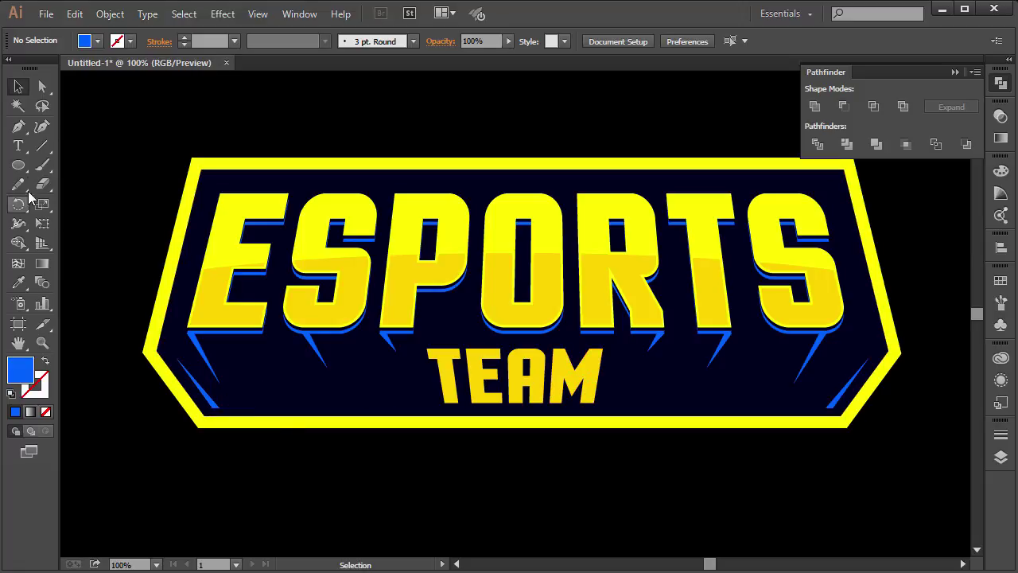
Draw a blue rectangle about 279 px wide and 6.6 px high from the base of the lower-left corner spike to the T of TEAM
left_click(19, 166)
left_click(61, 165)
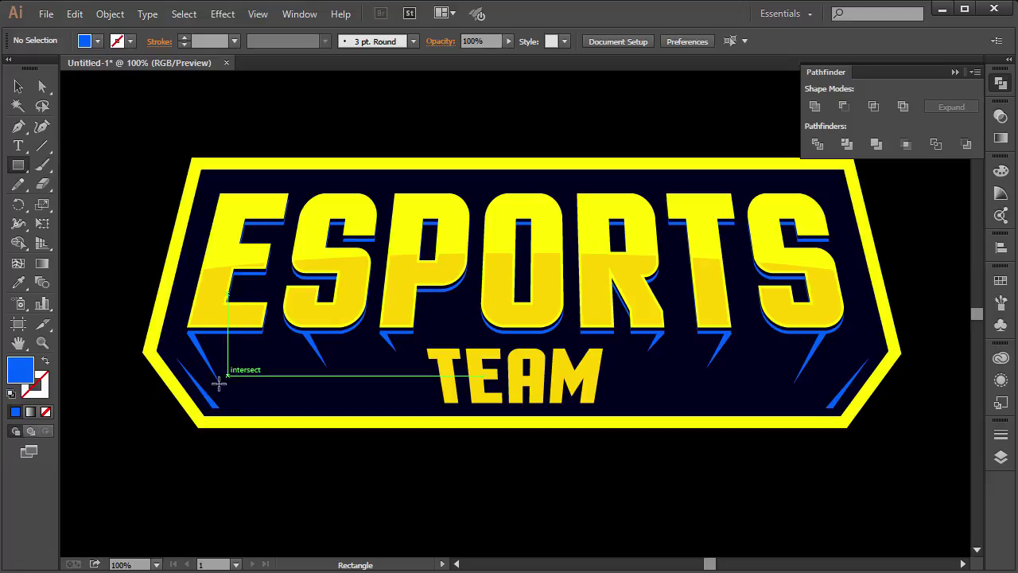
left_click_drag(213, 406, 435, 404)
left_click(438, 460)
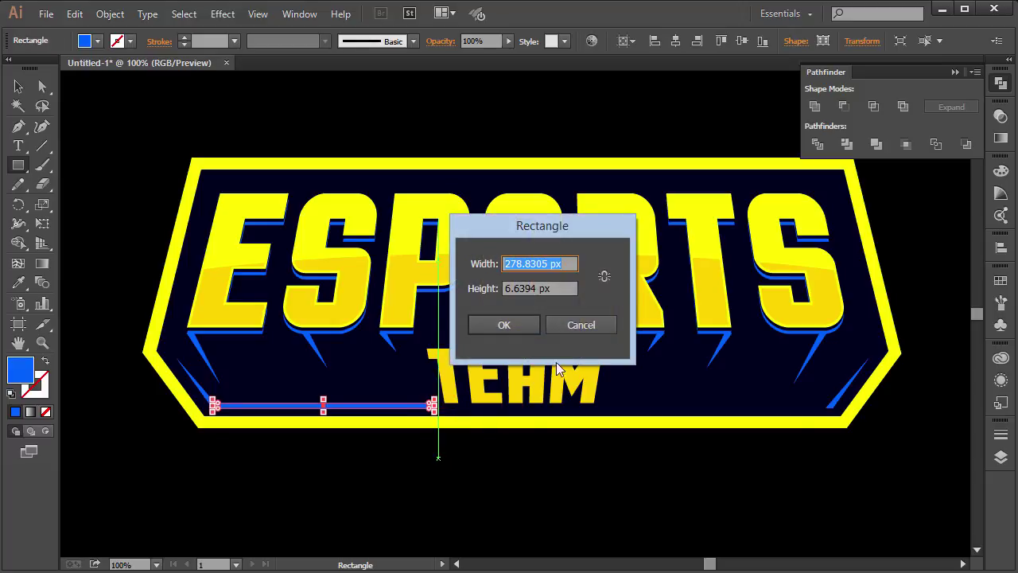
left_click(566, 324)
left_click(19, 86)
left_click(268, 448)
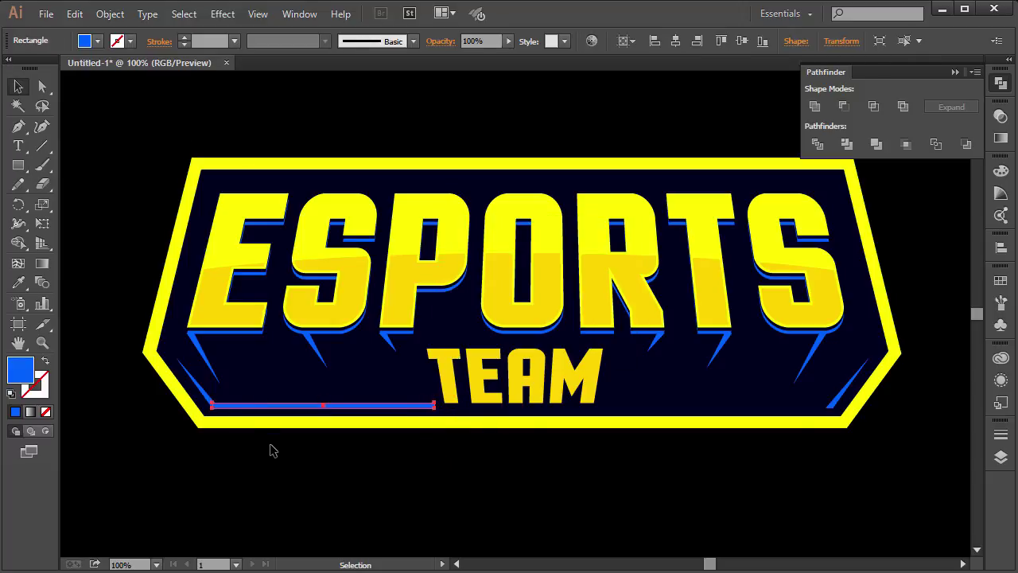
Thin the blue bar before TEAM to about 5.4 px high, keeping its lower edge level with the corner spike's base
key("ctrl+plus")
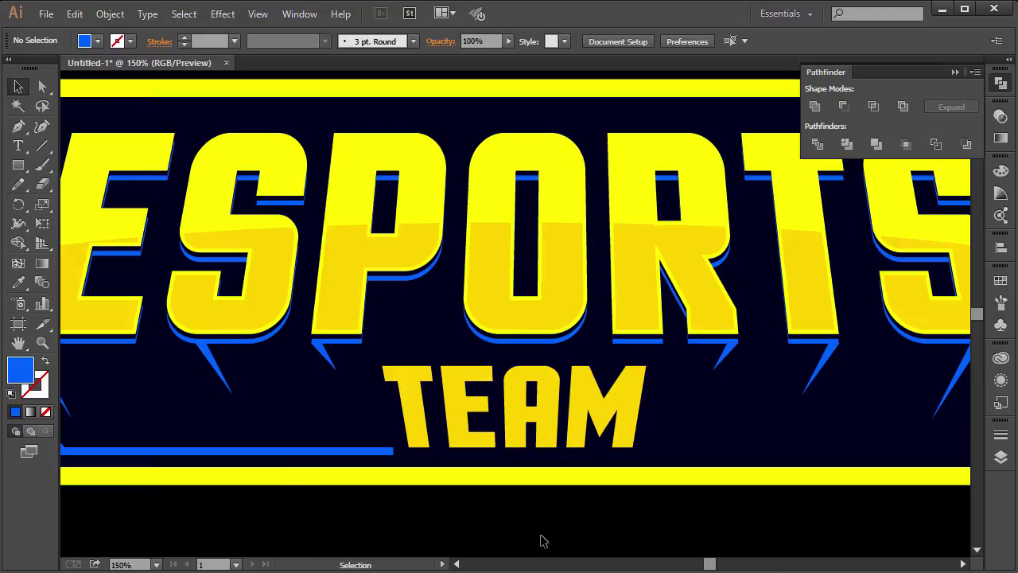
left_click_drag(713, 566, 705, 564)
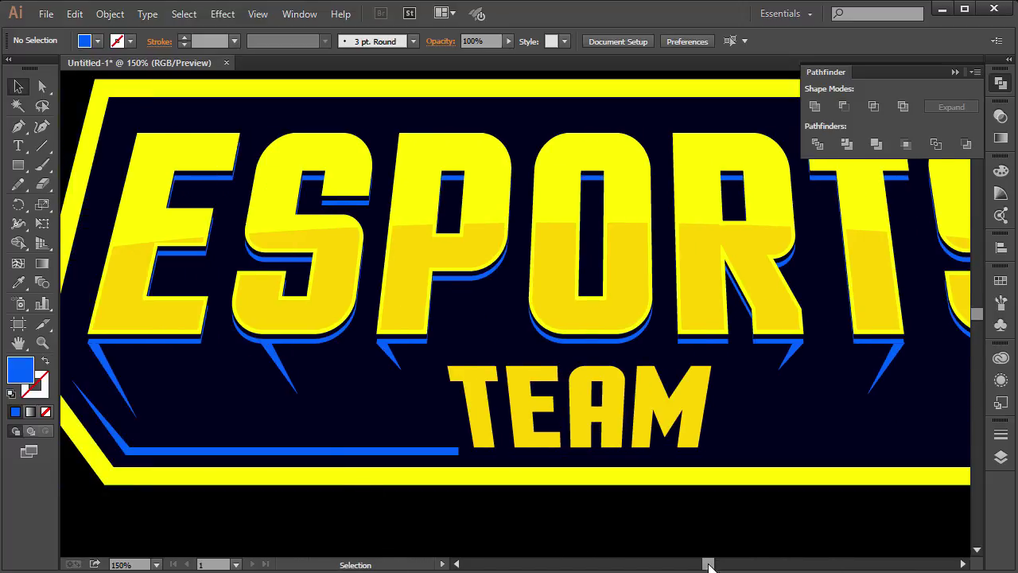
left_click(311, 447)
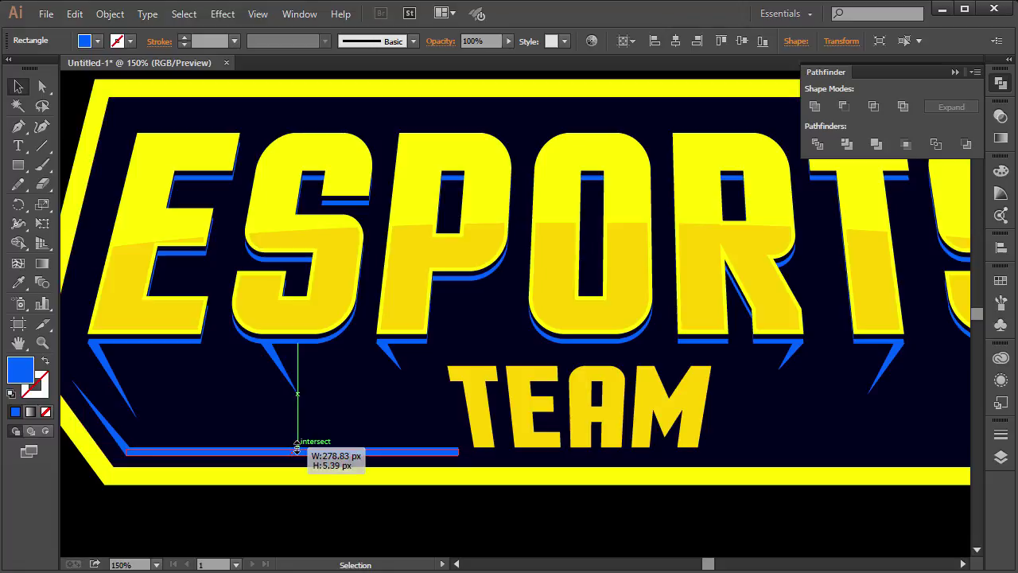
left_click(354, 460)
left_click(345, 455)
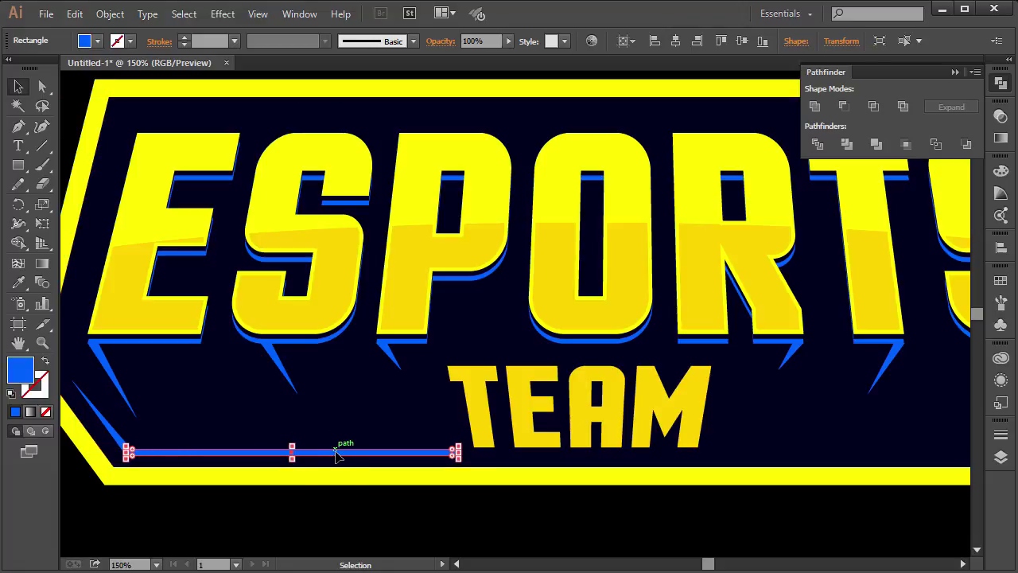
Duplicate the blue bar to the other side of TEAM so that it meets the base of the lower-right corner spike
scroll(714, 565, "right", 3)
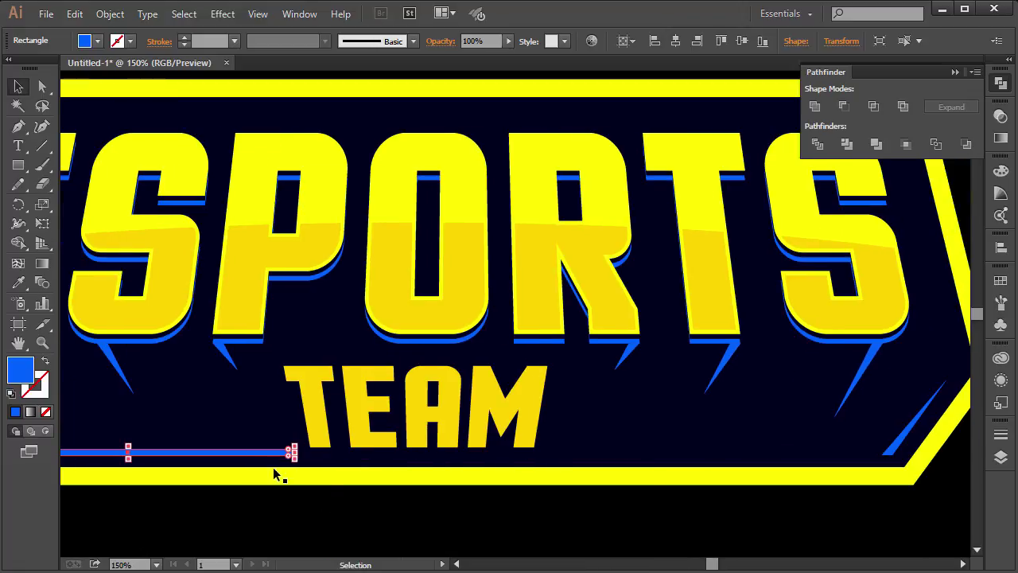
left_click_drag(239, 455, 832, 414)
left_click(832, 413)
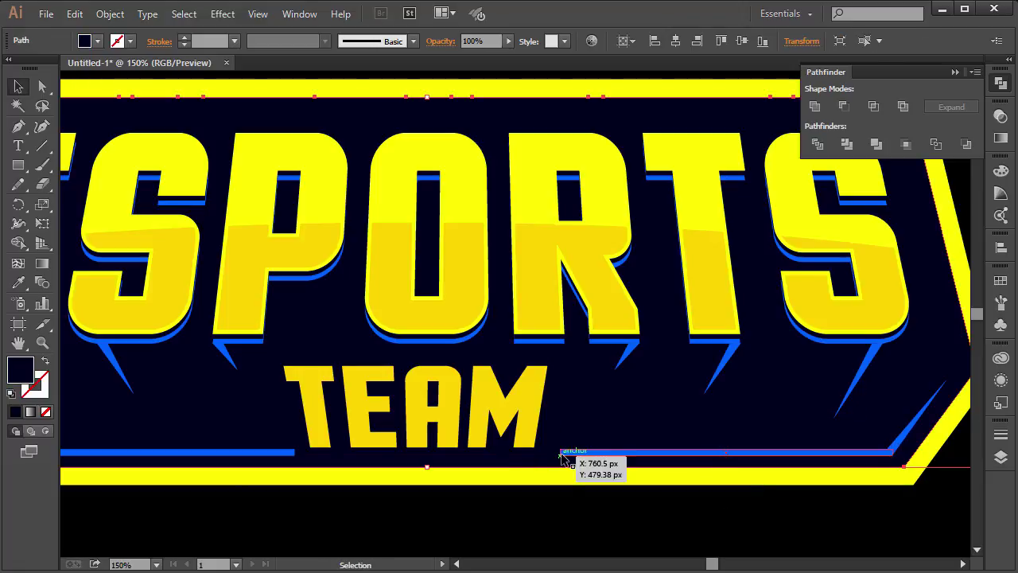
Duplicate the lower-right corner spike onto the bar's inner end beside the M of TEAM
left_click(895, 439)
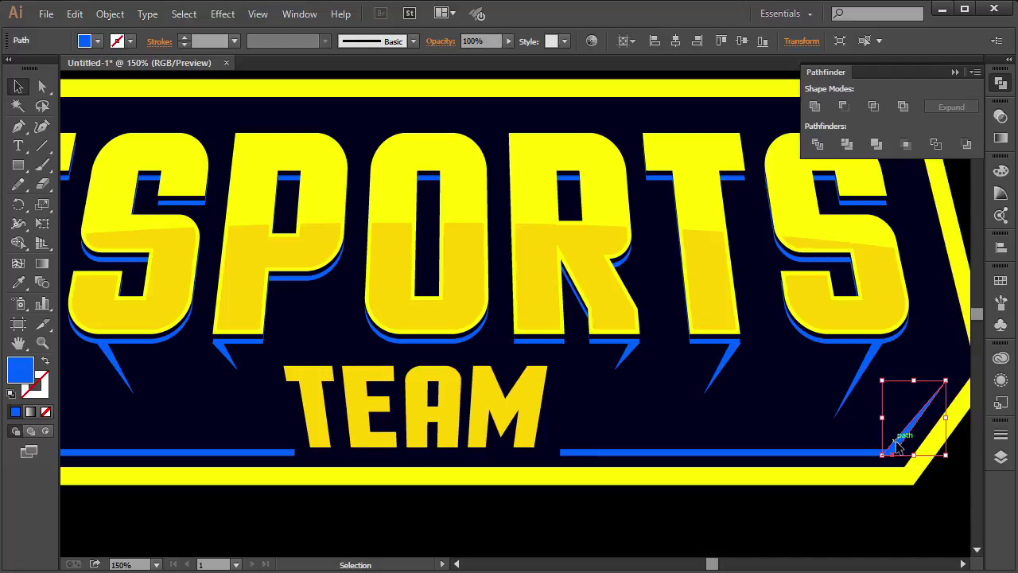
key("alt")
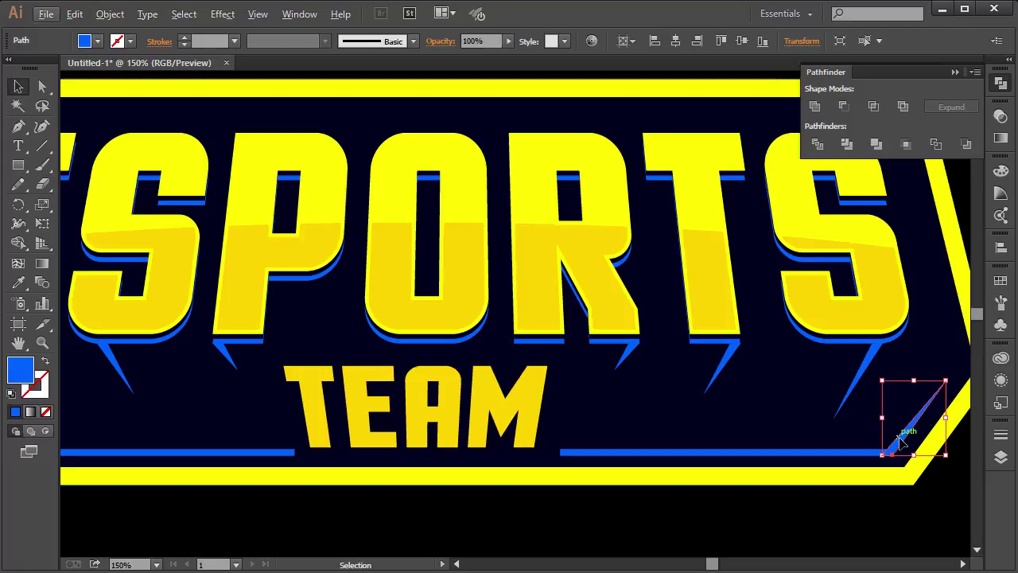
left_click_drag(899, 443, 567, 456)
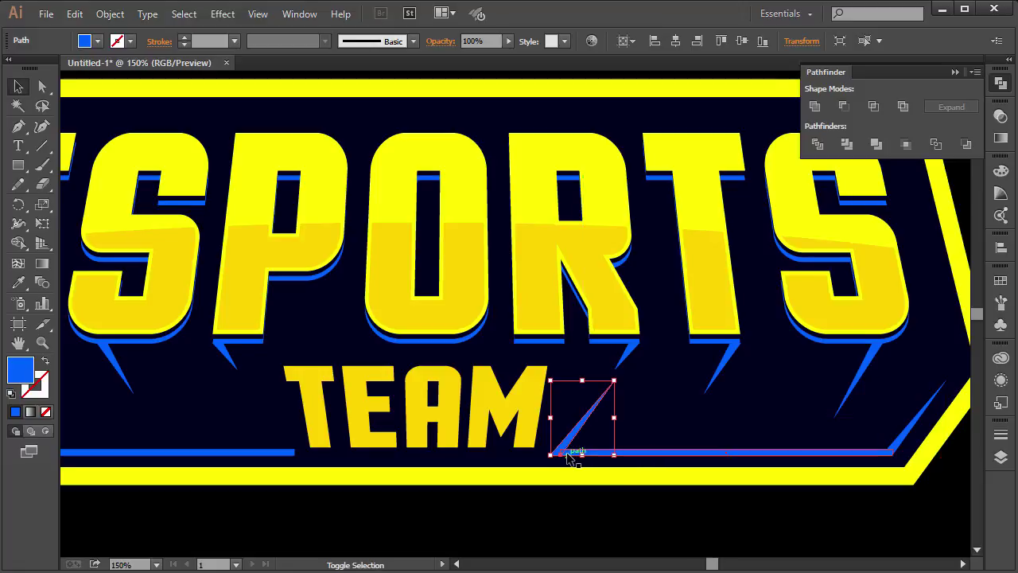
left_click(648, 415)
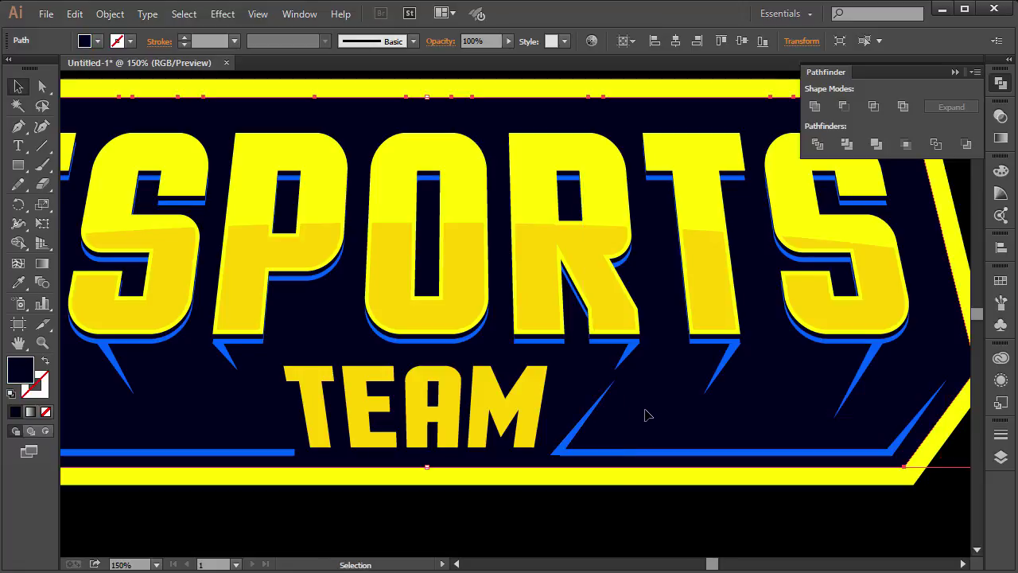
Shorten the spike beside the M by pulling only its tip anchor down to just above the bar's inner end
left_click(602, 401)
key("a")
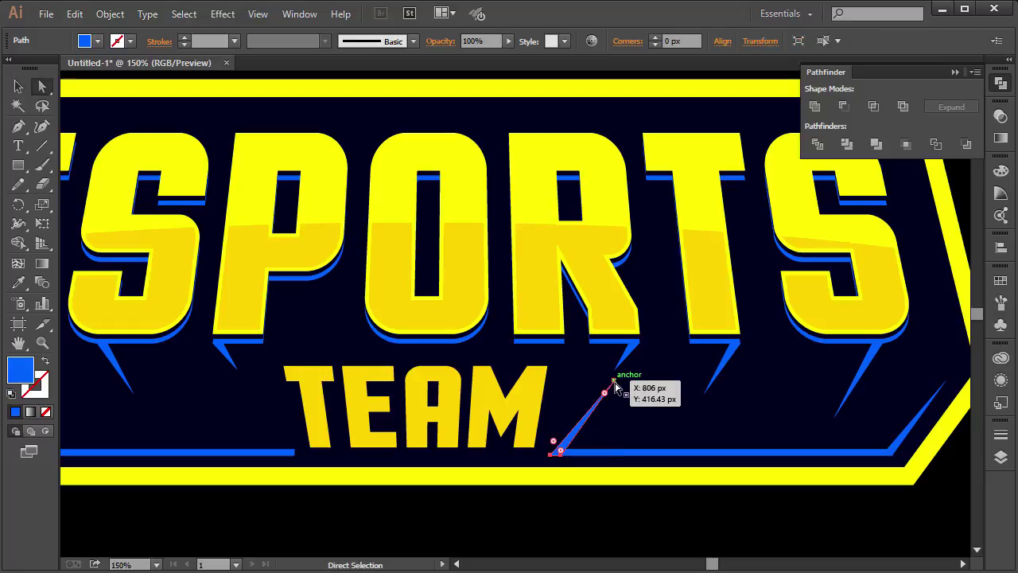
left_click(614, 381)
left_click_drag(614, 381, 567, 406)
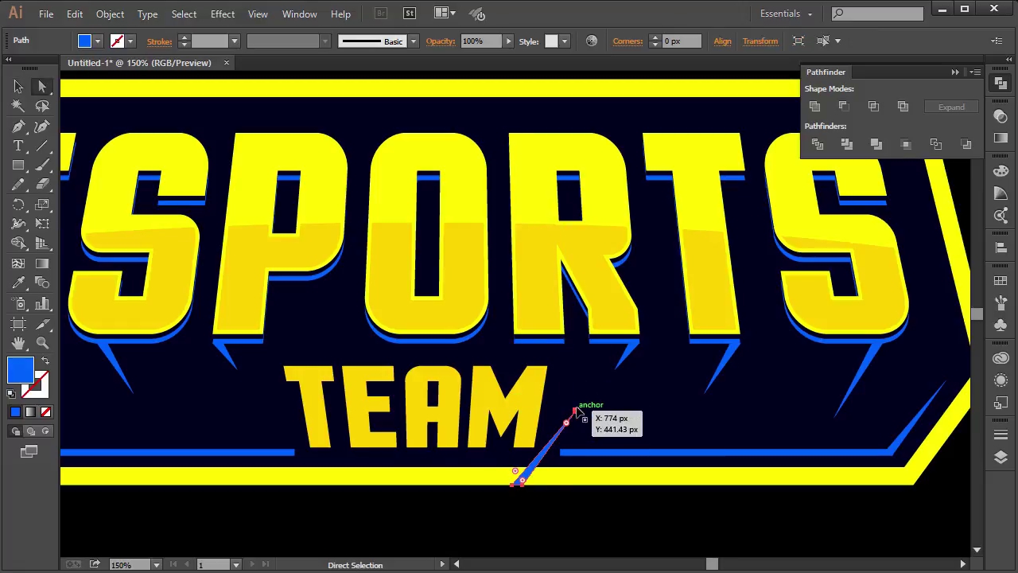
key("ctrl+z")
left_click_drag(614, 381, 561, 427)
left_click(622, 432)
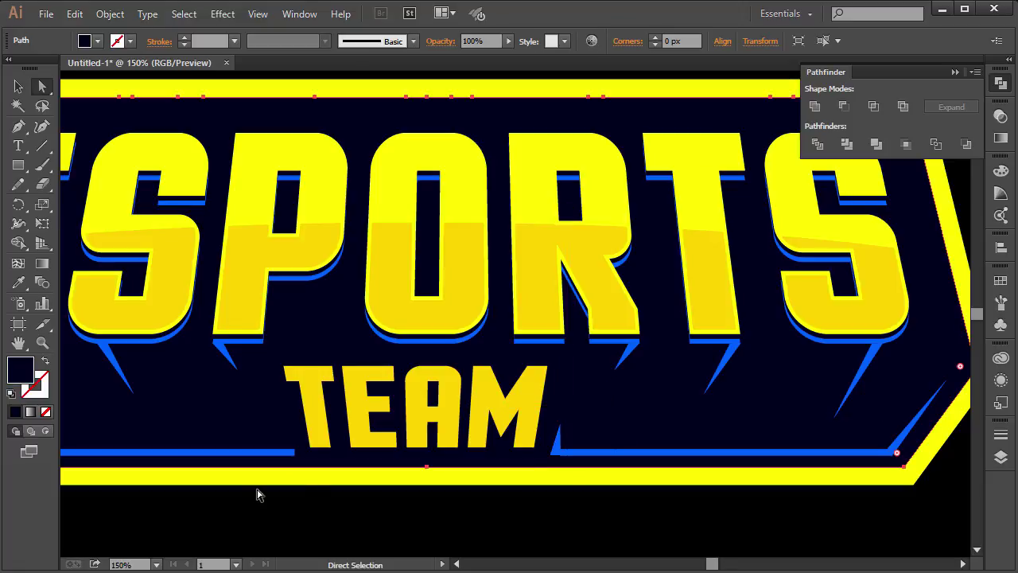
Nudge the short spike beside the M to a Y position of 466 px so that its base lines up with the bar
left_click(559, 444)
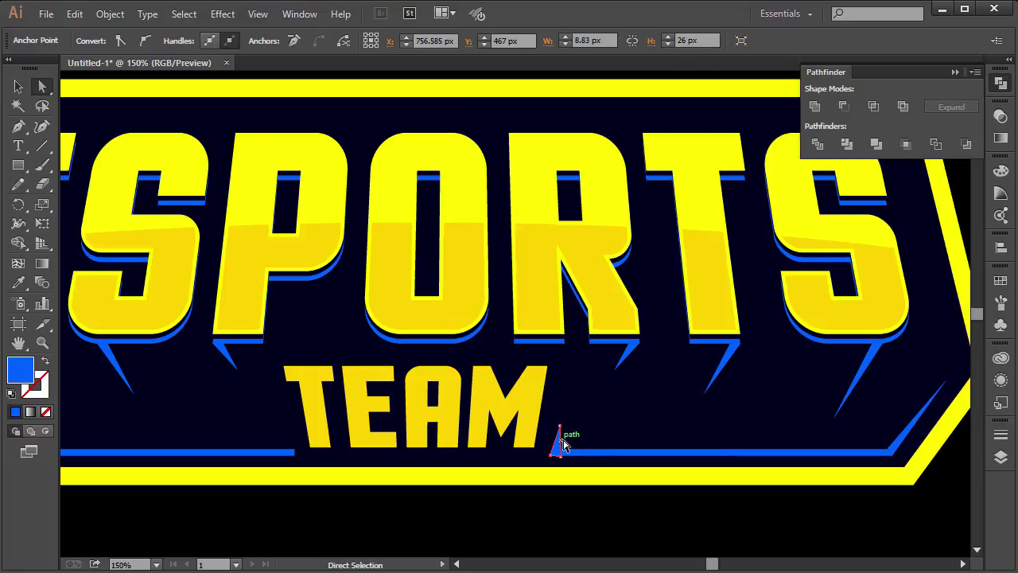
left_click(567, 444)
left_click(568, 443)
left_click(557, 432)
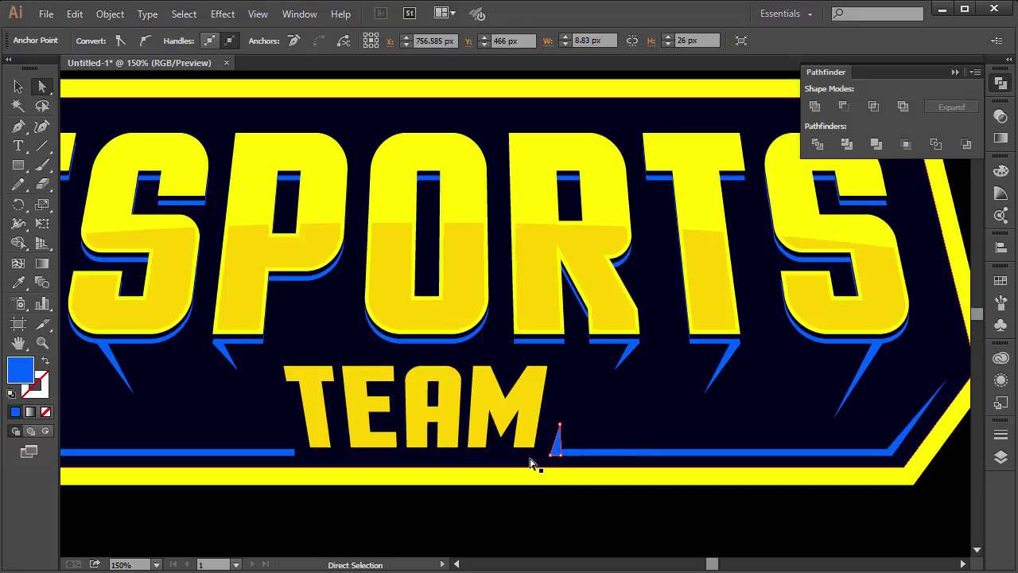
Duplicate the short spike onto the inner end of the other bar, beside the T of TEAM, and adjust its position
key("v")
left_click(557, 437)
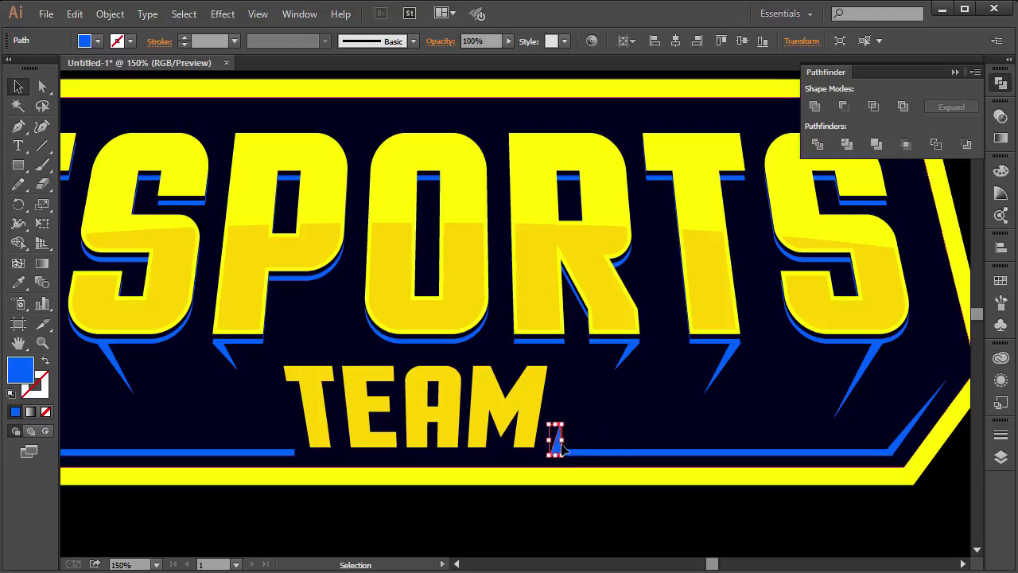
left_click_drag(556, 447, 292, 451)
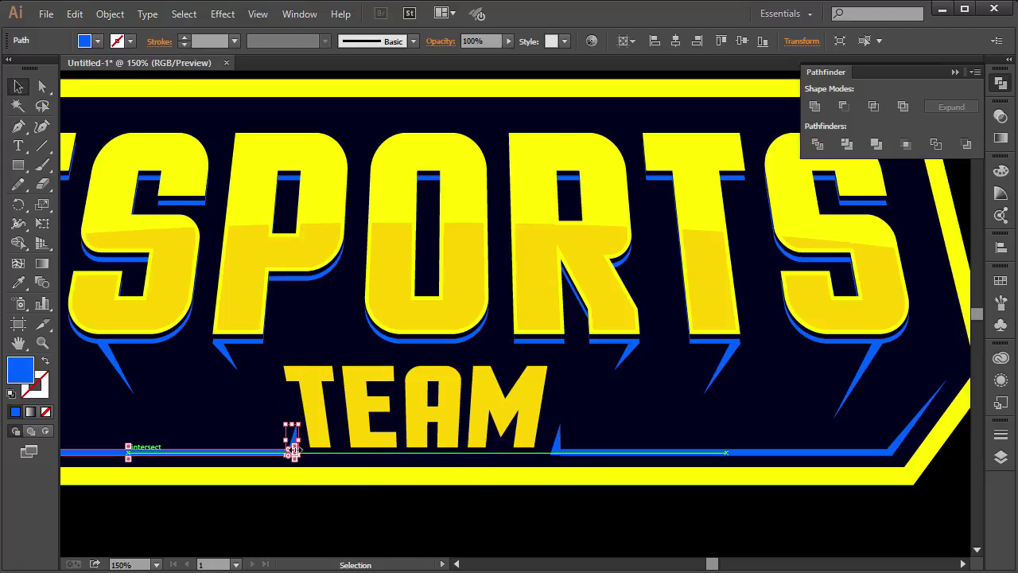
left_click(359, 514)
left_click(295, 443)
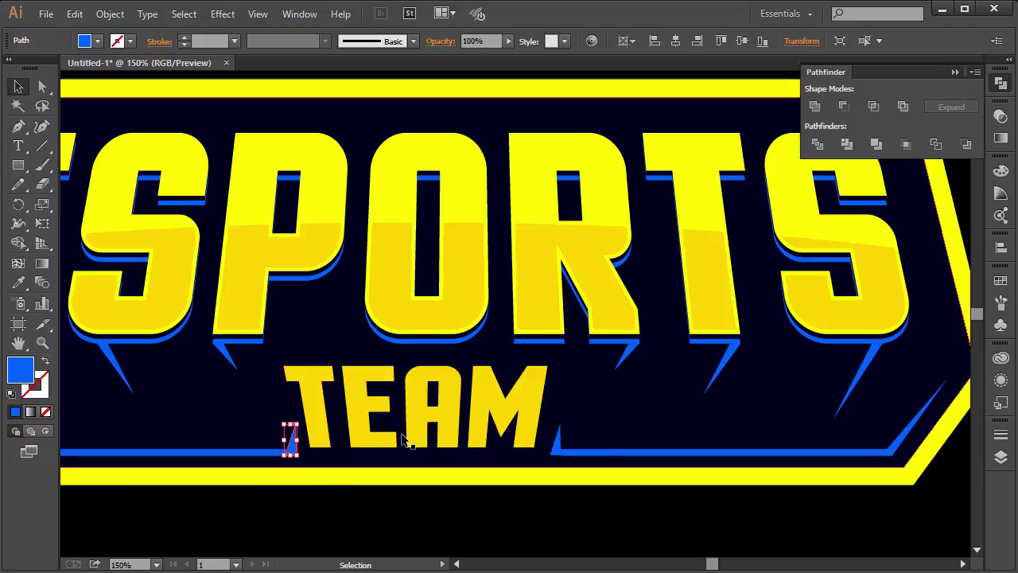
left_click(360, 533)
Reflect the short spike beside the T across the vertical axis without copying it, and deselect it
right_click(292, 444)
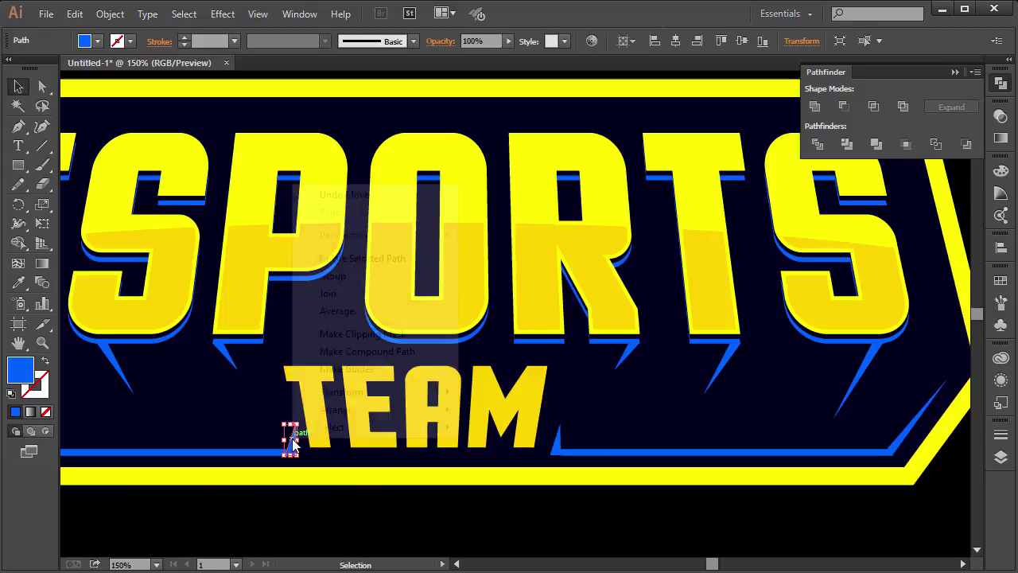
mouse_move(376, 389)
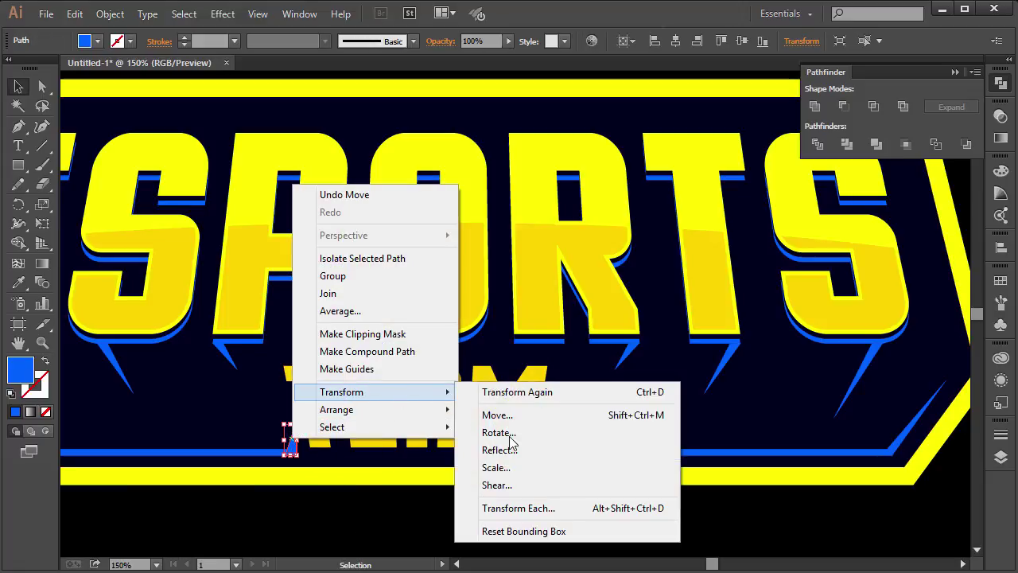
left_click(506, 449)
left_click(723, 356)
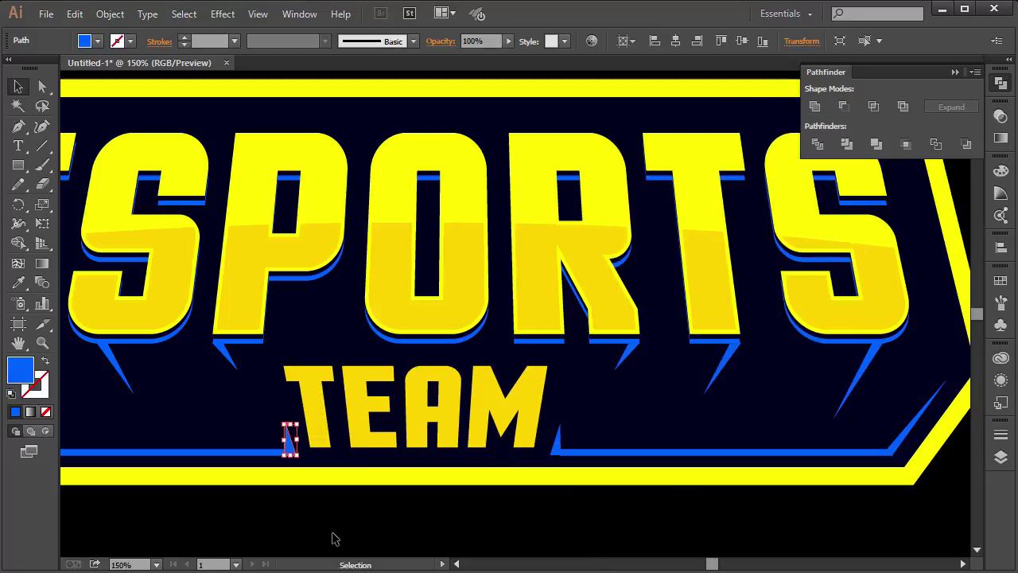
left_click(334, 538)
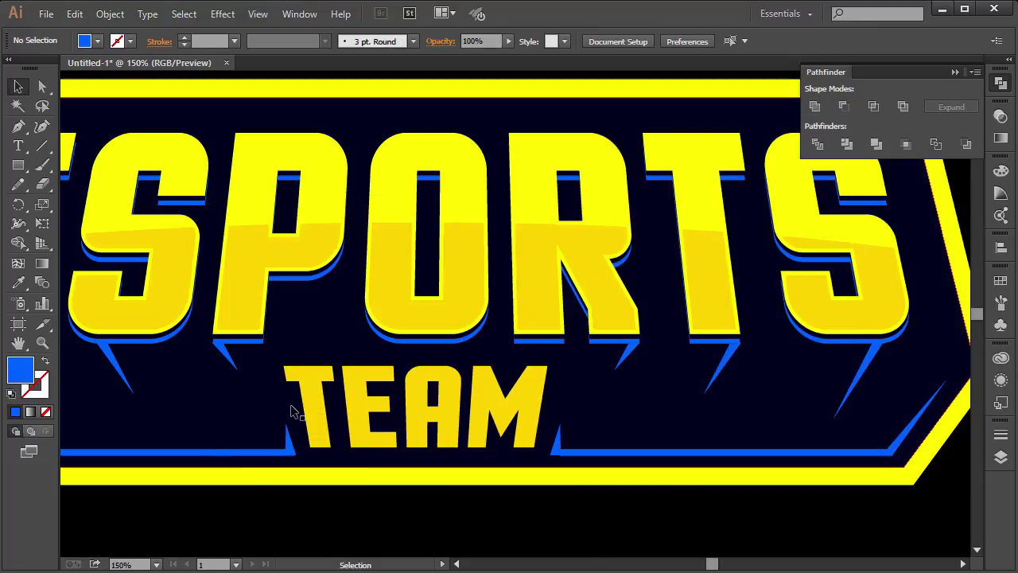
Nudge the short spike beside the M so that its base sits flush with the inner end of the bar
left_click(562, 454)
left_click(629, 495)
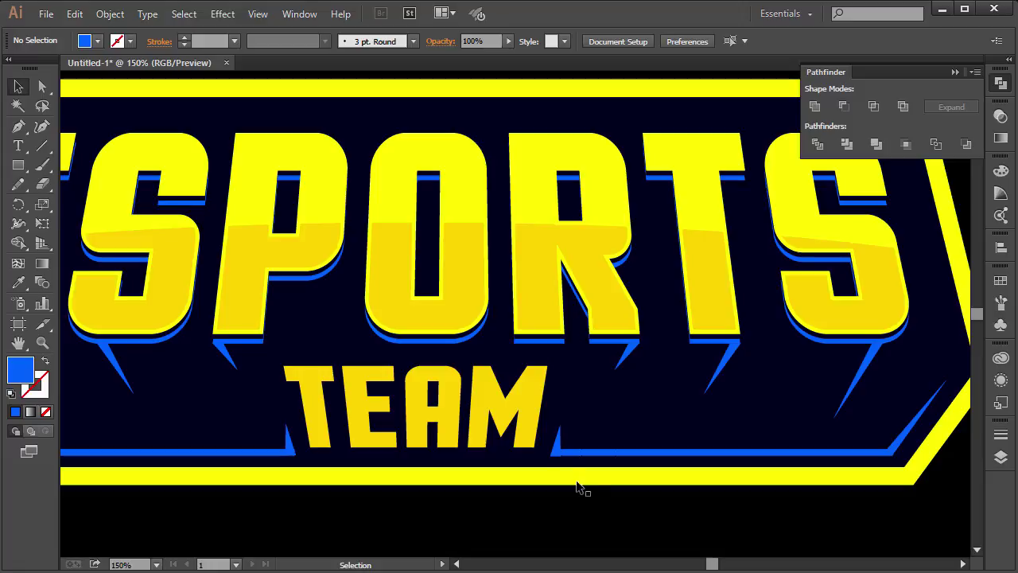
key("ctrl+equal")
left_click(666, 442)
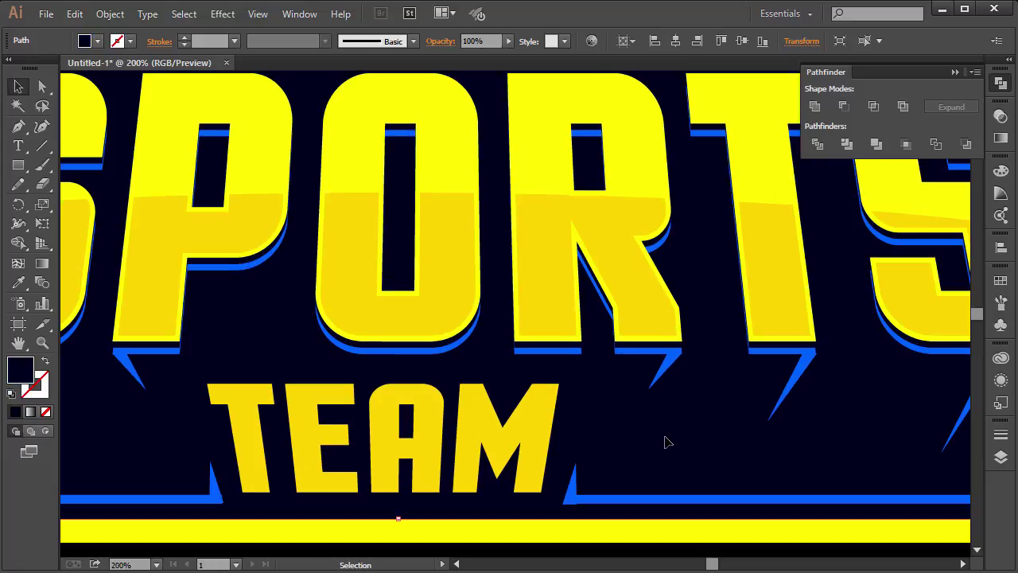
left_click(574, 482)
left_click(650, 453)
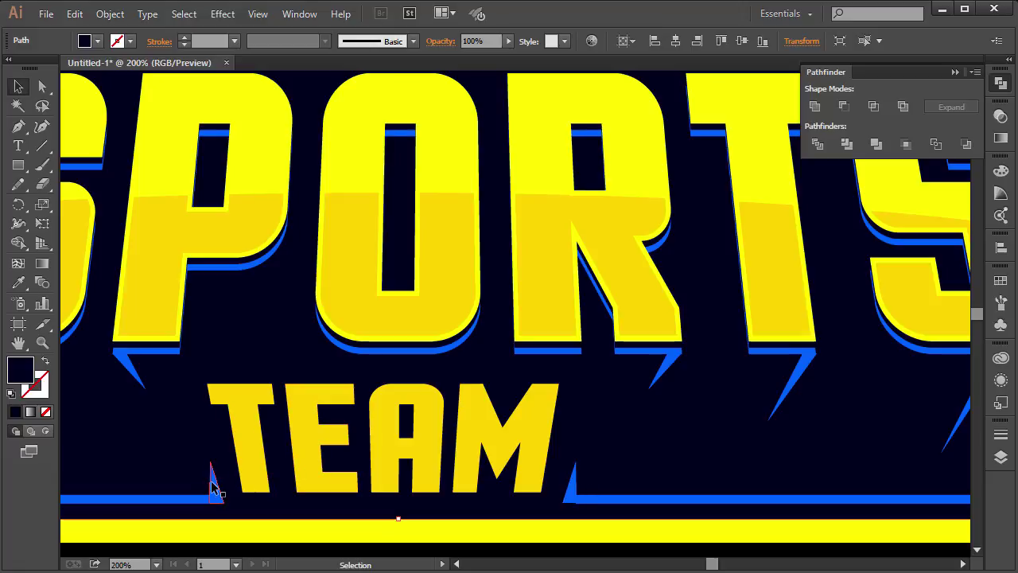
Nudge the short spike beside the T of TEAM to line up with its bar's inner end, and deselect it
left_click(213, 483)
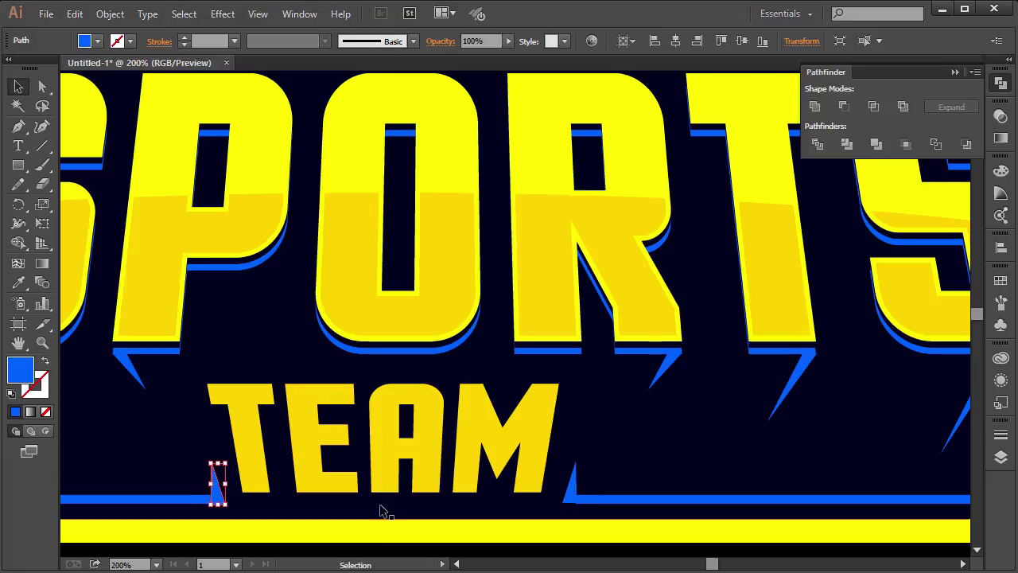
left_click(448, 533)
left_click(668, 442)
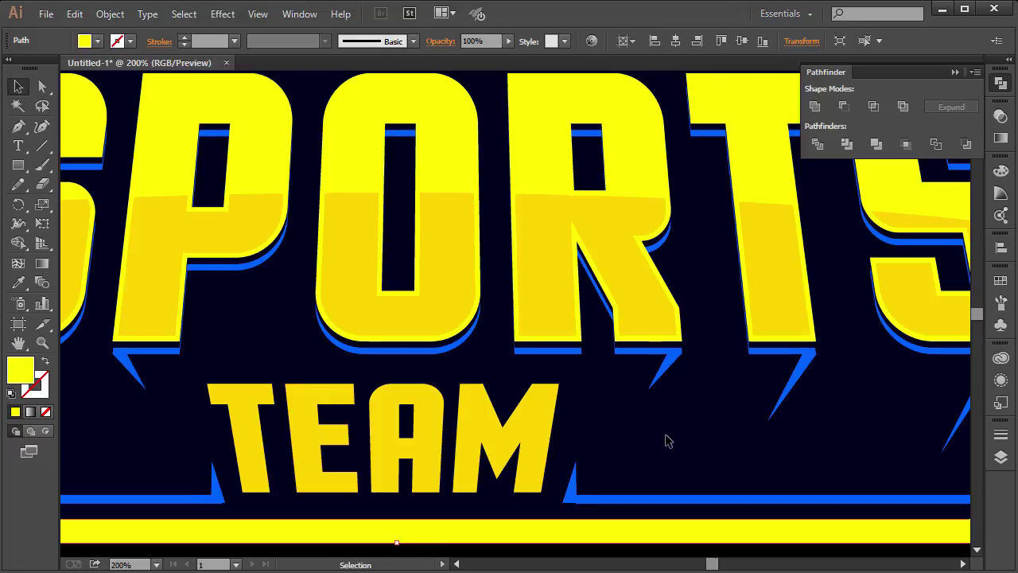
Compare the whole logo with the reference logo beside the artboard, checking the short spikes next to TEAM
key("a")
key("ctrl+minus")
key("ctrl+minus")
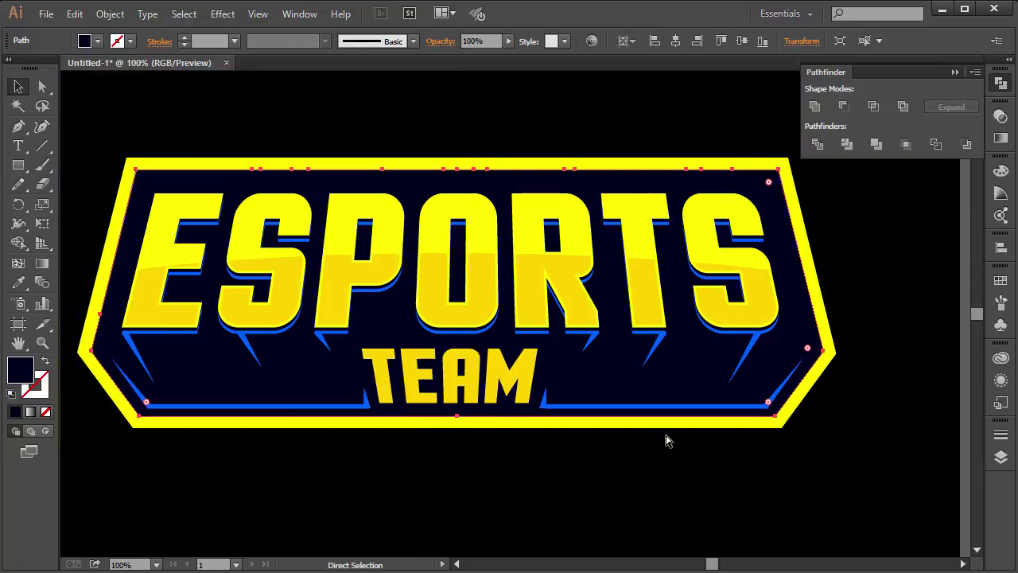
key("v")
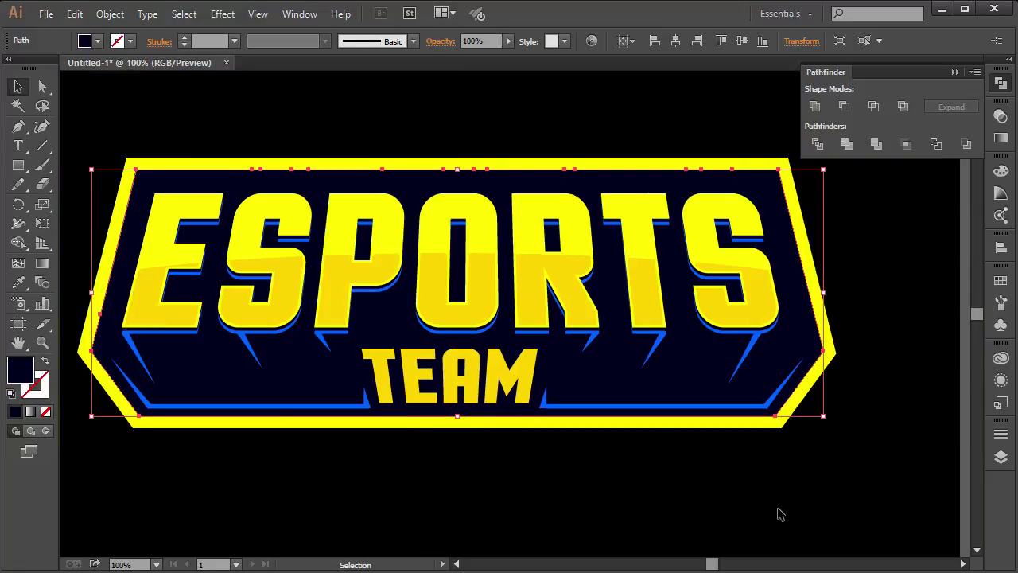
left_click_drag(716, 564, 733, 564)
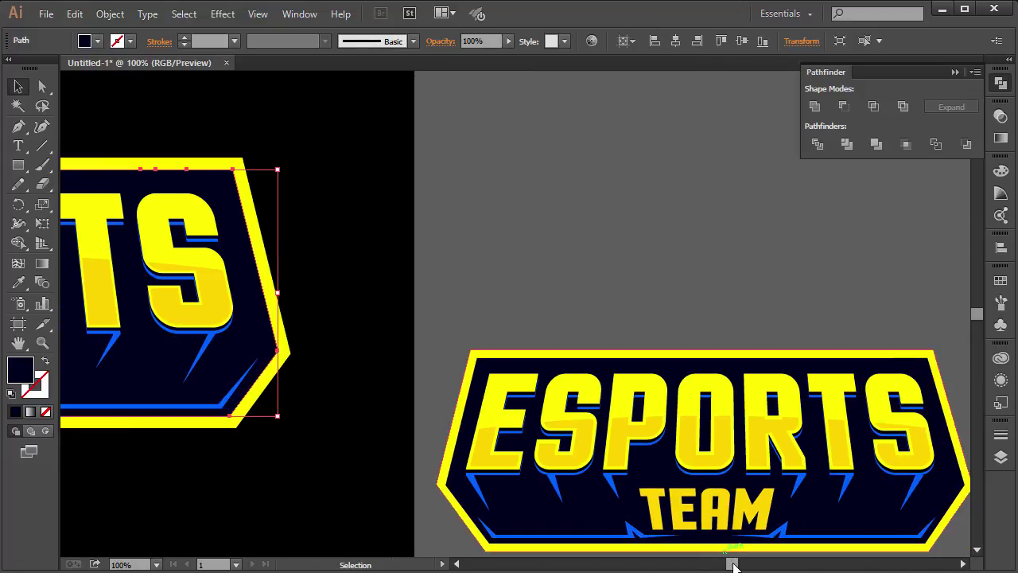
left_click_drag(733, 565, 711, 565)
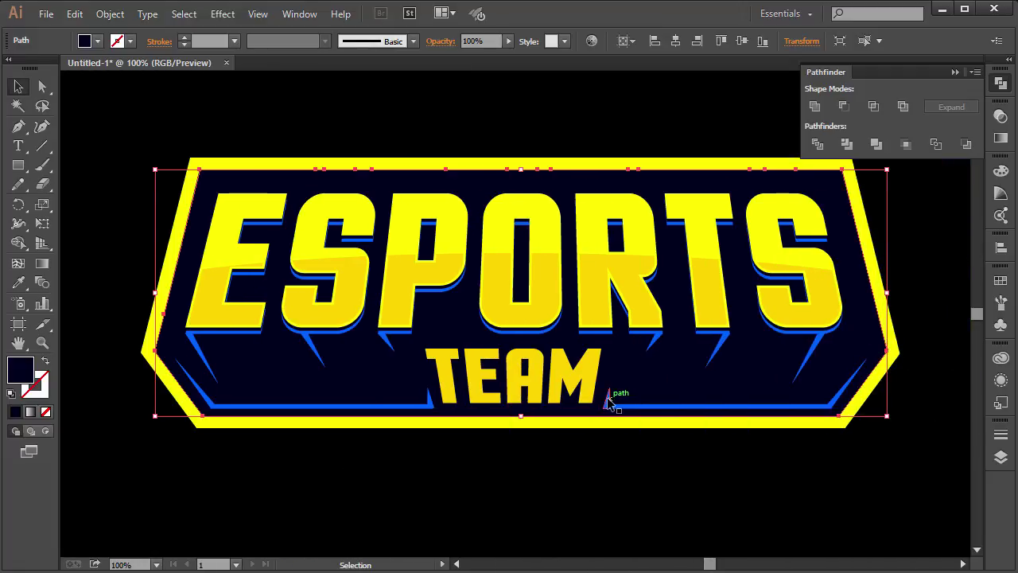
Unite the short spike beside the M with its adjoining blue bar into a single shape, and deselect it
key("ctrl+plus")
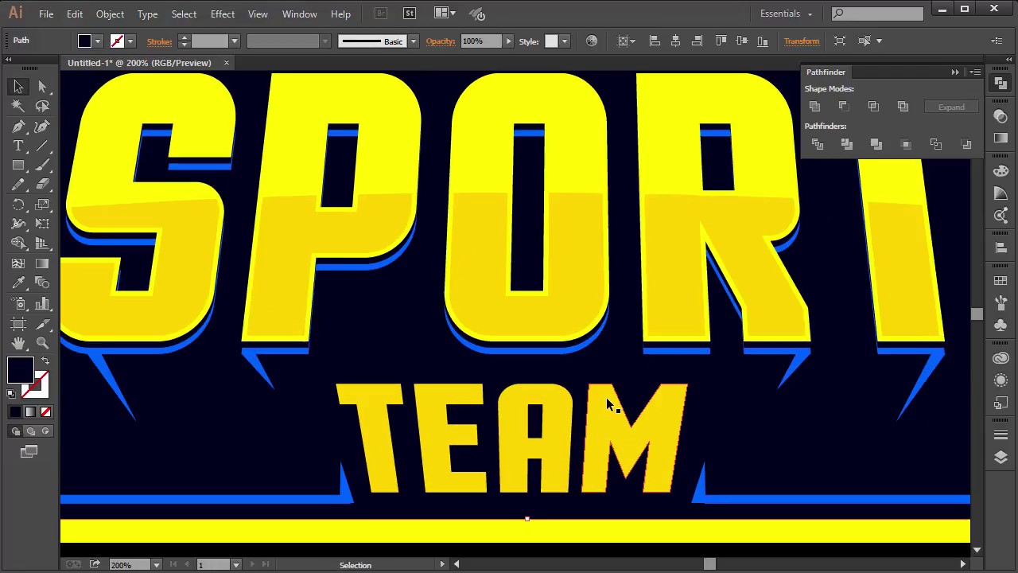
left_click(698, 485)
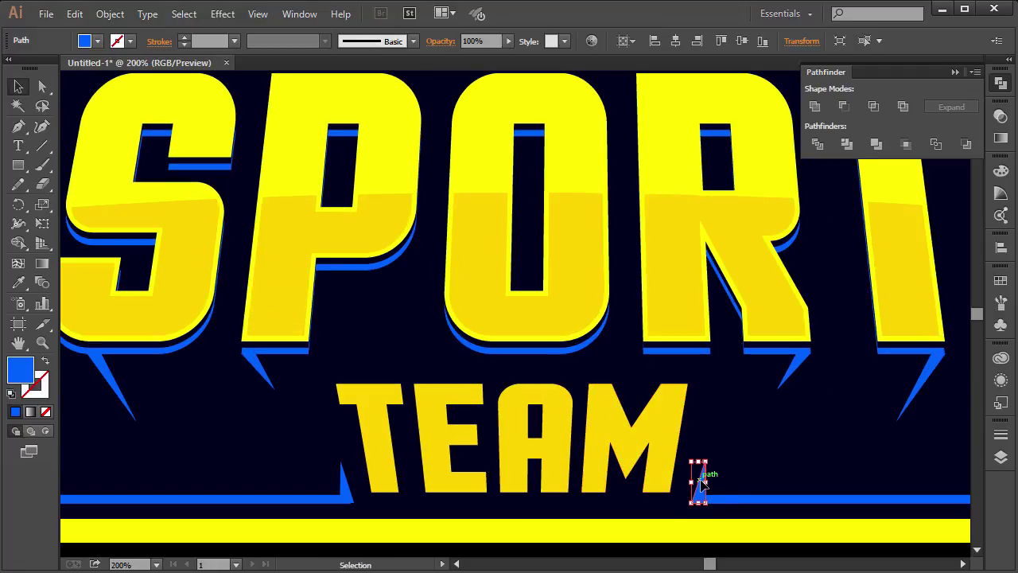
left_click(784, 444)
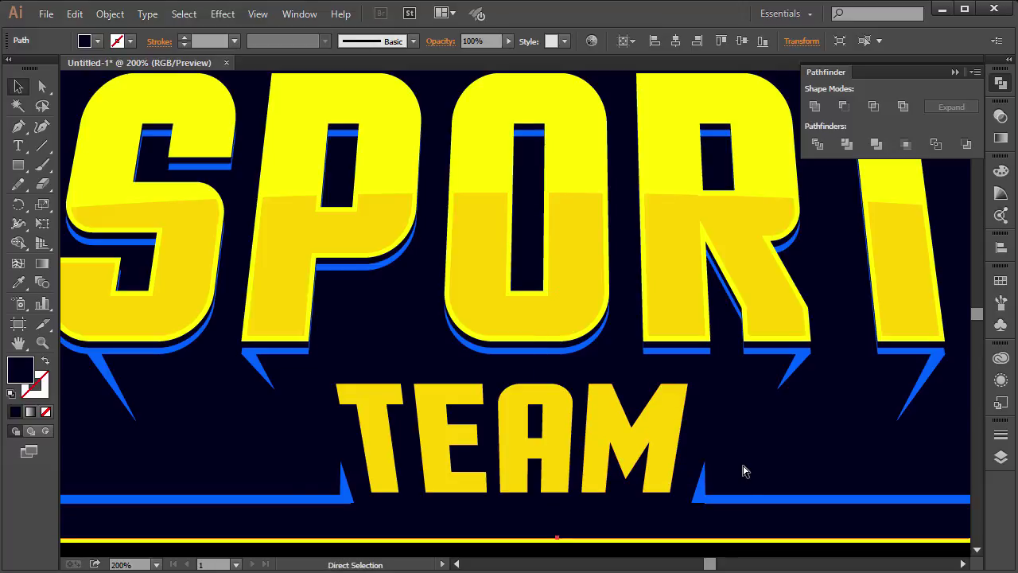
left_click(704, 495)
left_click(733, 497, "shift")
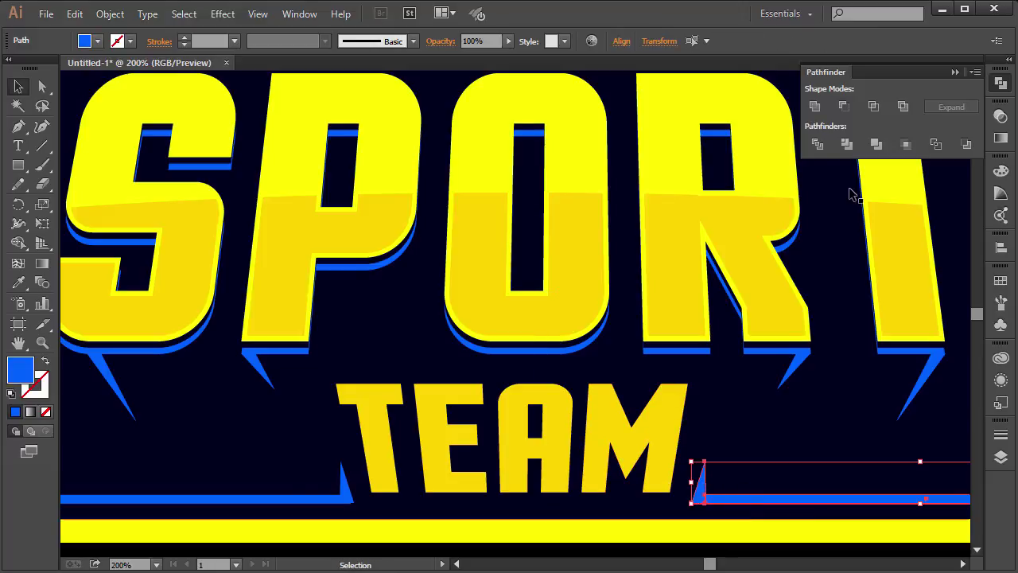
left_click(762, 416)
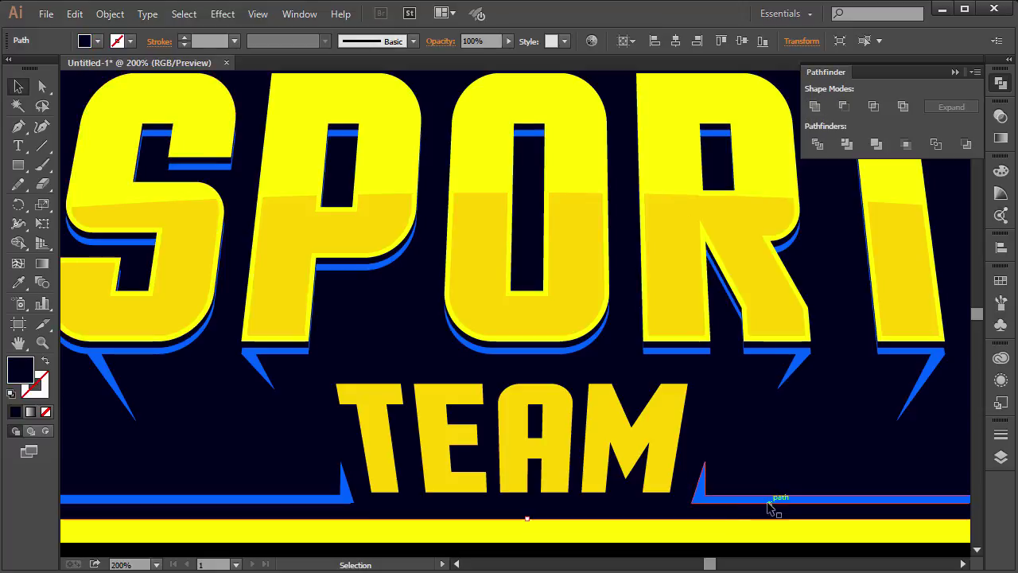
Merge the bar beside the T of TEAM and its short spike into one path, and deselect the artwork
left_click(344, 499)
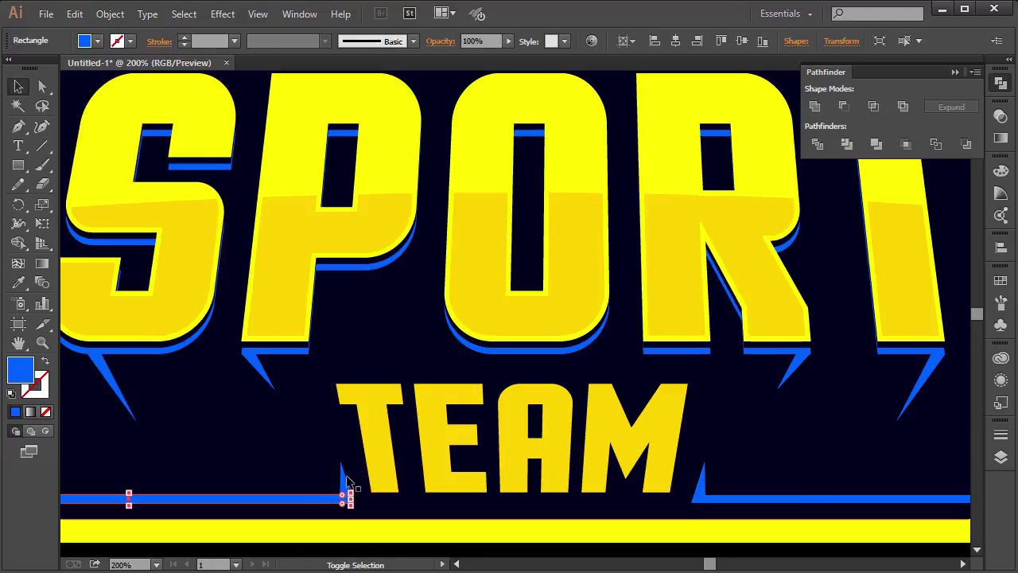
left_click(345, 487, "shift")
left_click(818, 116)
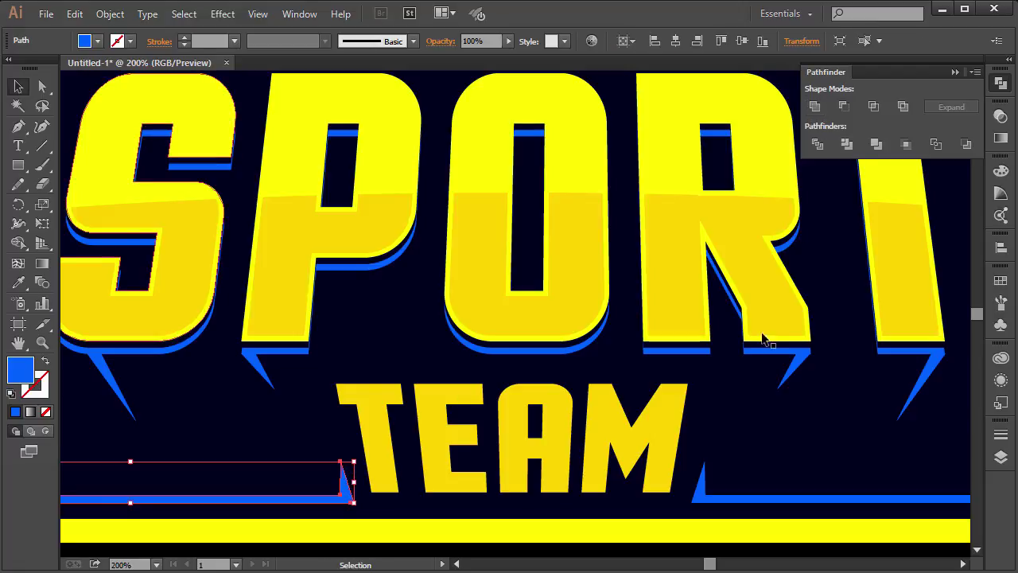
left_click(785, 400)
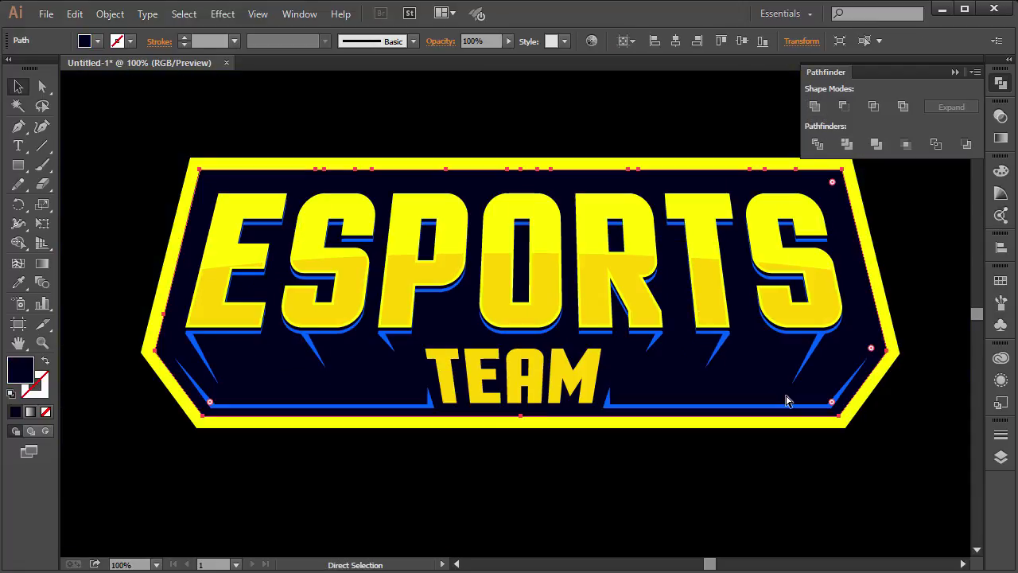
key("v")
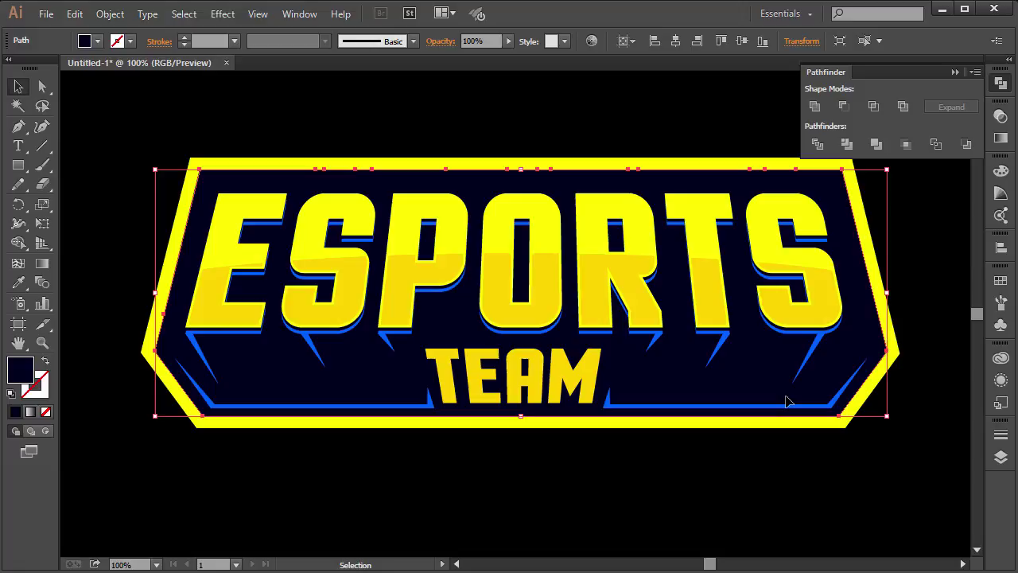
left_click(622, 477)
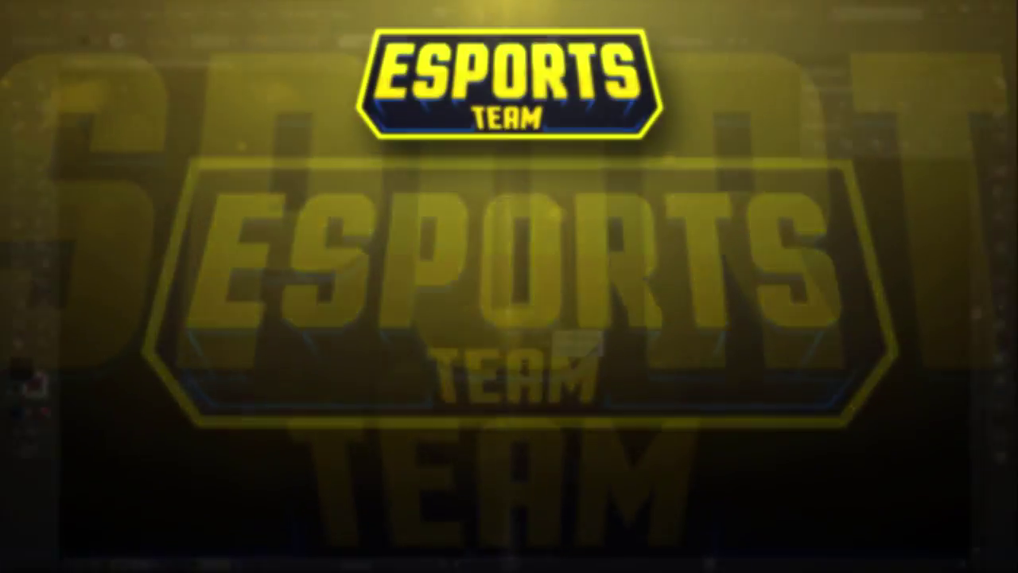